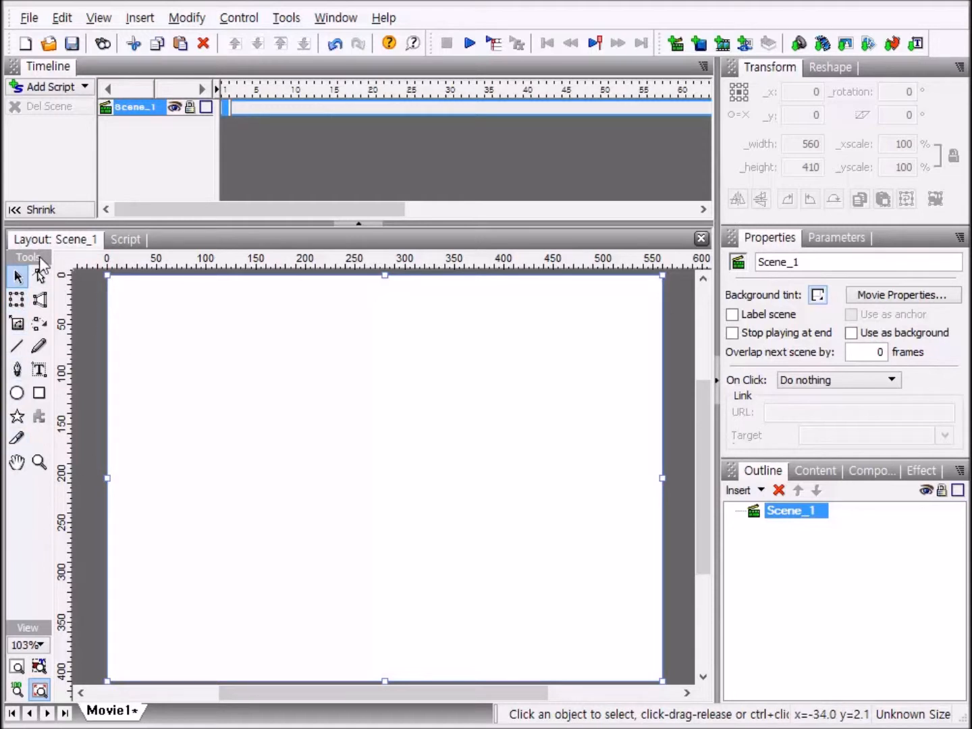
- Draw a square about 139 wide and high in the upper middle of the scene
left_click(17, 298)
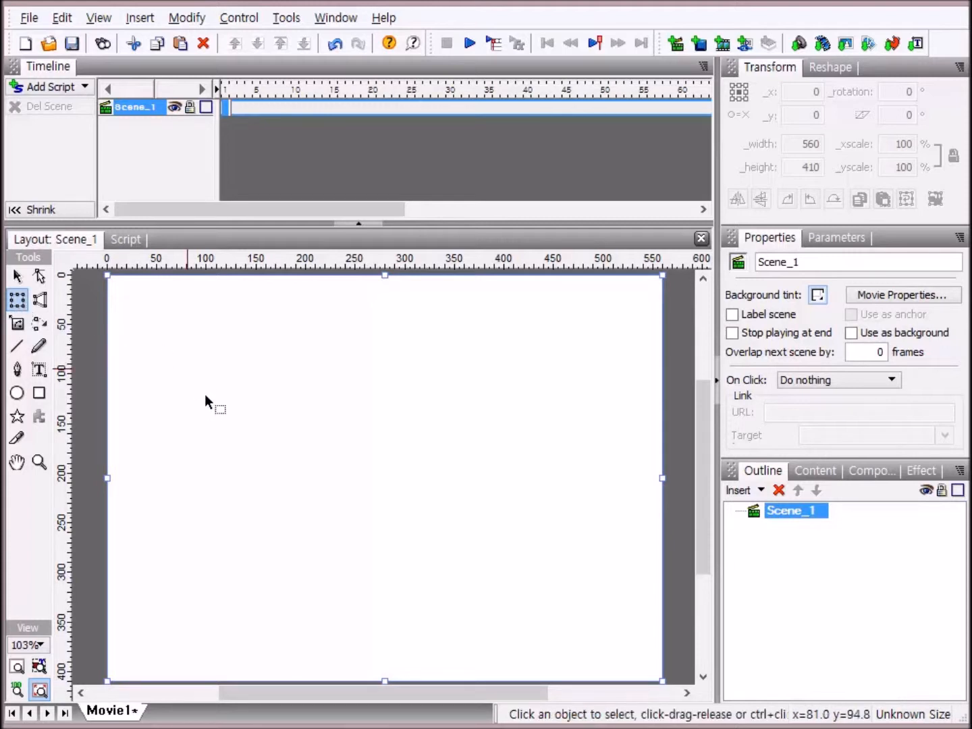
left_click(40, 396)
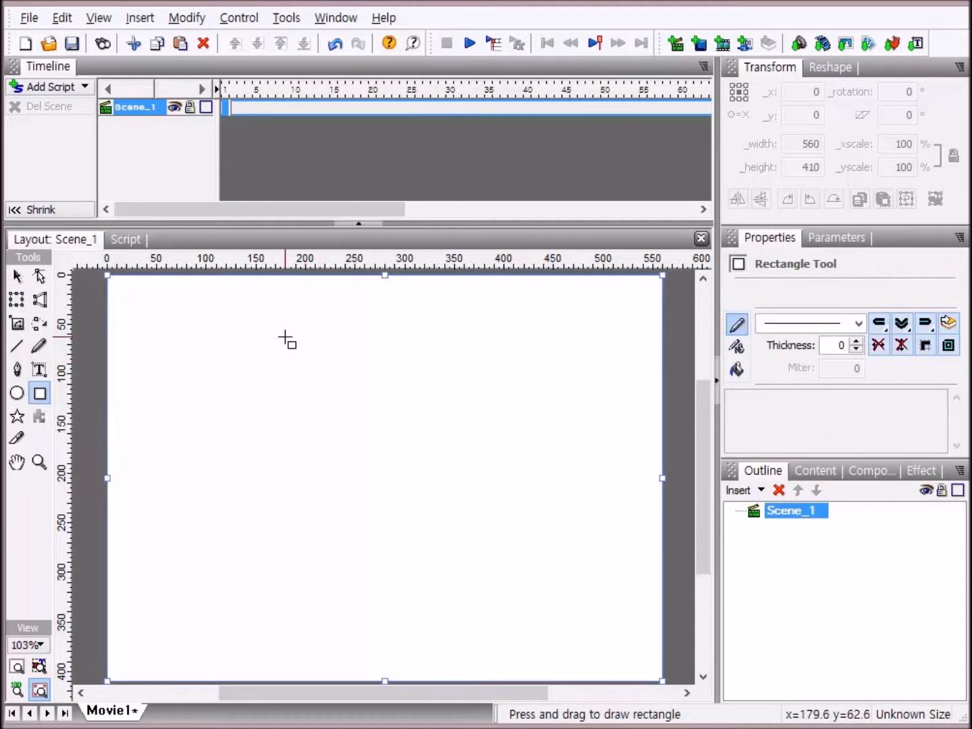
left_click_drag(285, 337, 424, 433)
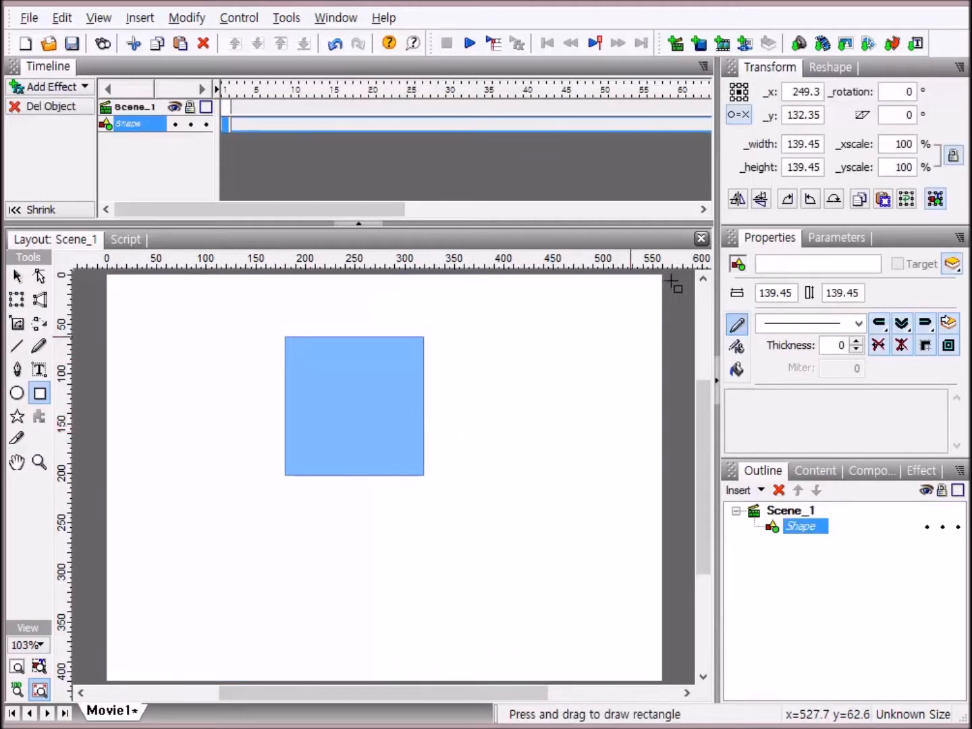
- Rotate the square about 90 degrees clockwise around its center, and skew it along its right side
left_click(18, 301)
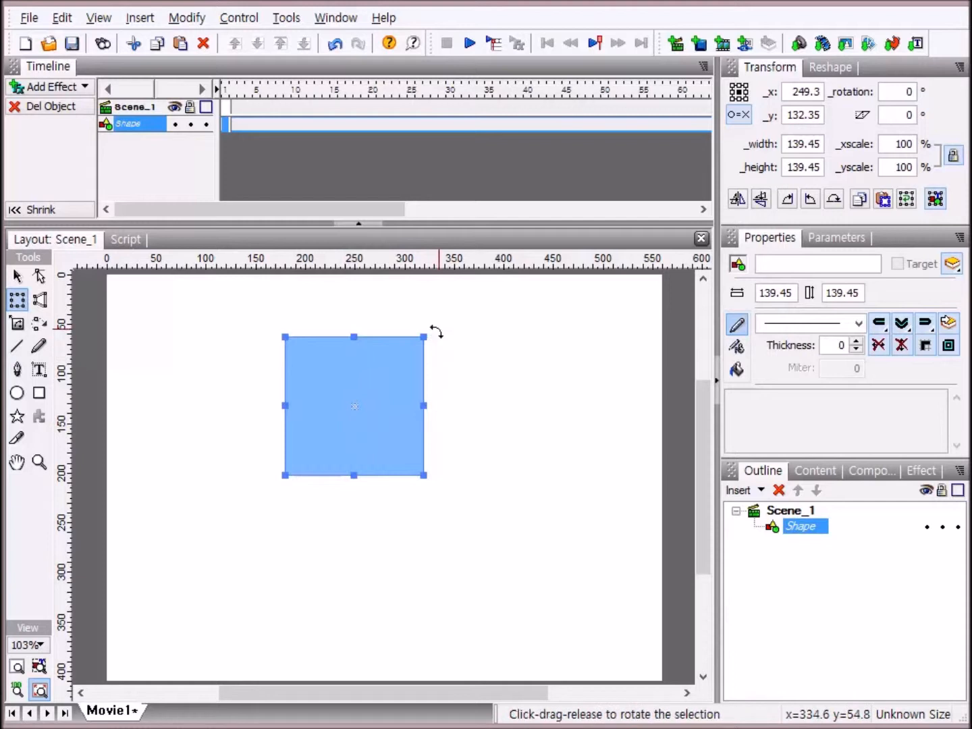
left_click_drag(436, 331, 411, 467)
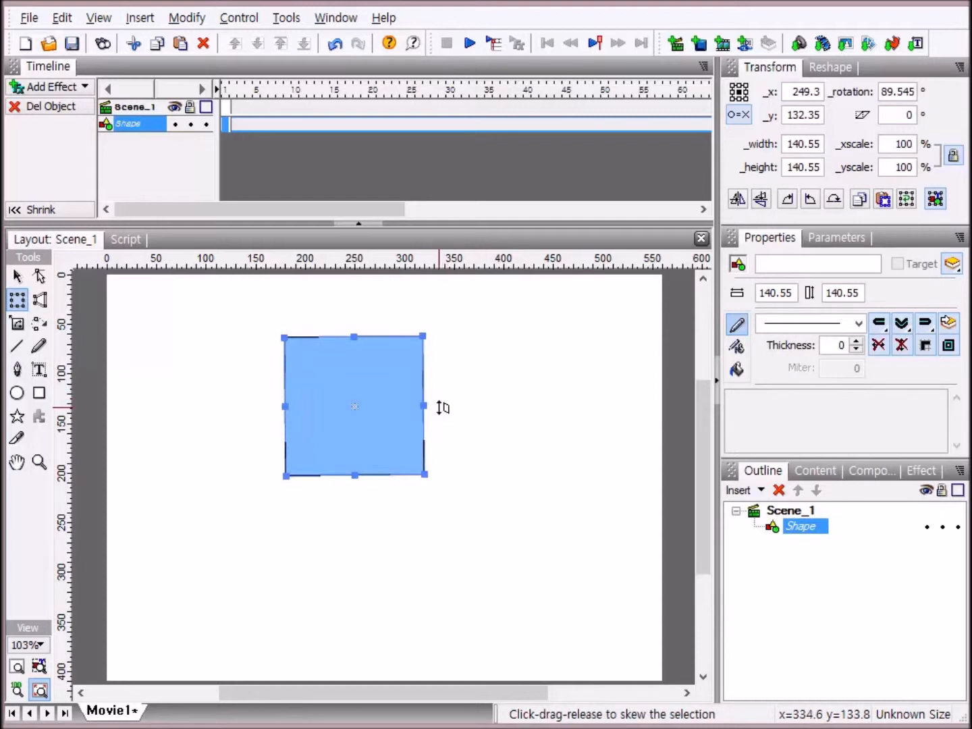
left_click_drag(442, 408, 293, 408)
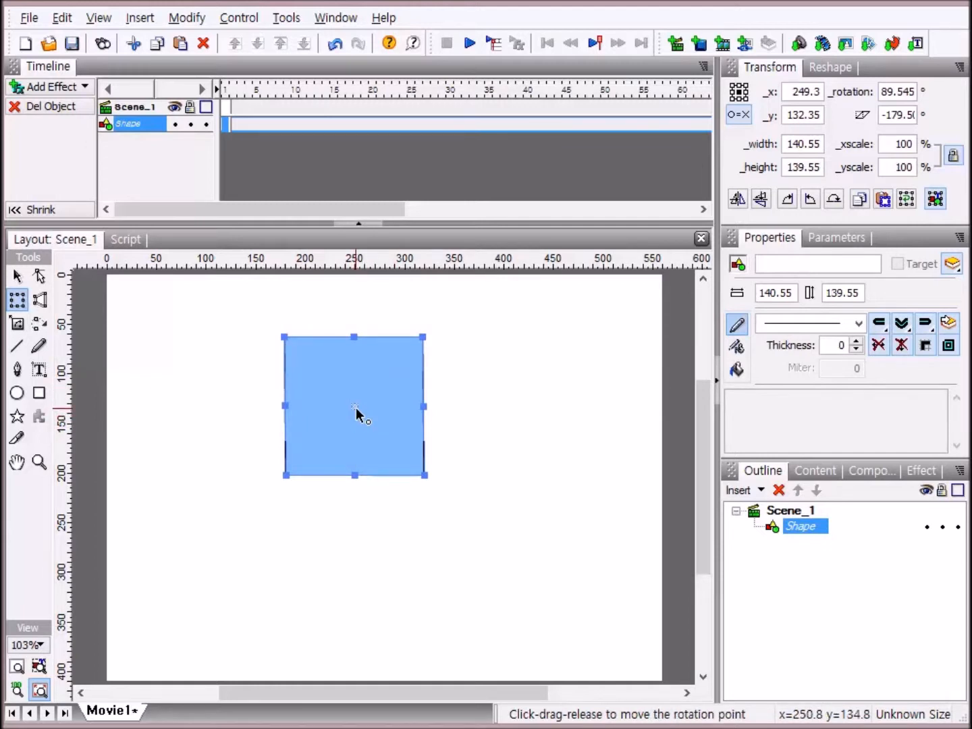
- Move the square's rotation point outside its lower-right corner and rotate the square slightly around it
mouse_move(355, 408)
left_mouse_down()
mouse_move(403, 487)
mouse_move(437, 515)
left_mouse_up()
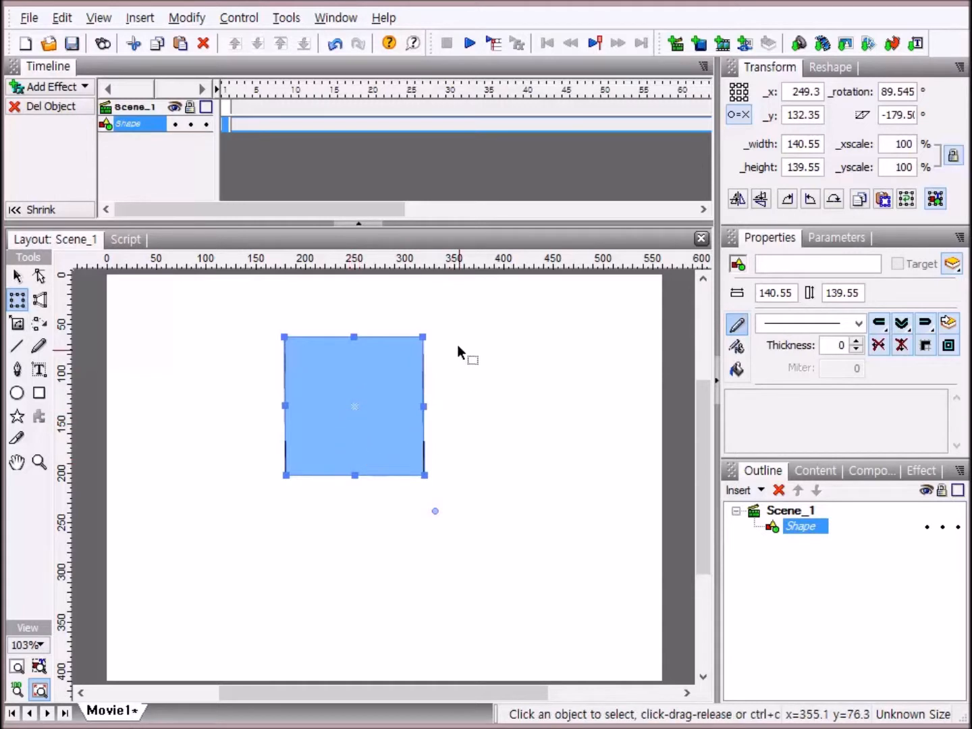
mouse_move(436, 329)
left_mouse_down()
mouse_move(360, 328)
mouse_move(337, 352)
mouse_move(321, 406)
mouse_move(325, 457)
mouse_move(367, 534)
mouse_move(396, 560)
mouse_move(460, 554)
mouse_move(502, 512)
mouse_move(519, 446)
mouse_move(499, 350)
mouse_move(479, 323)
mouse_move(439, 309)
left_mouse_up()
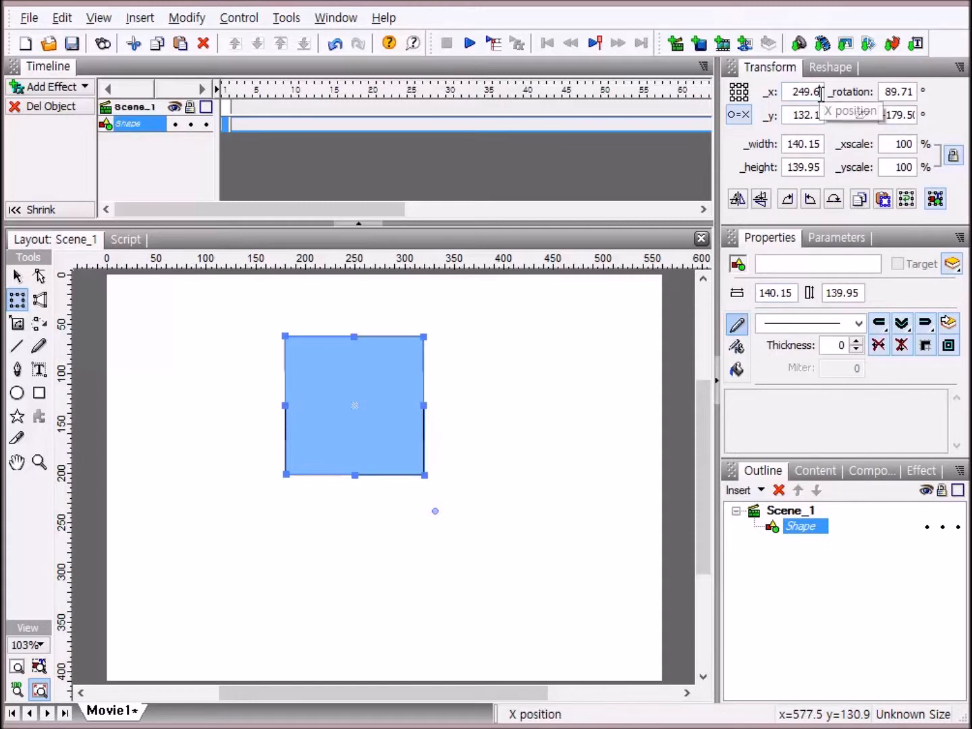
- Position the square at x 0 and y 0
key("BackSpace")
key("BackSpace")
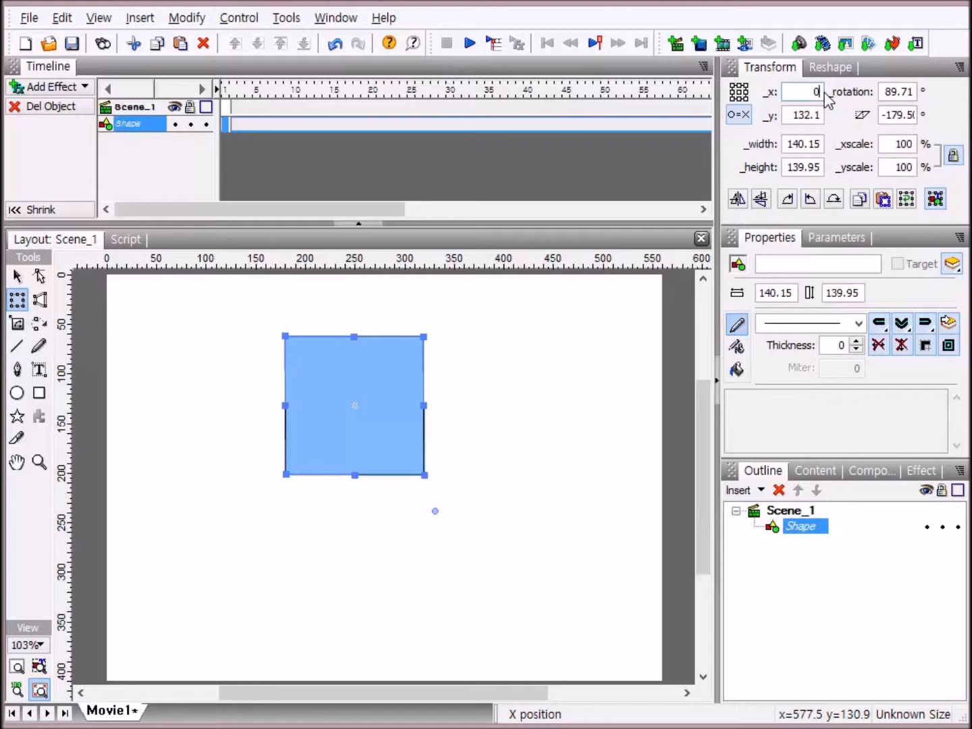
type("0")
key("Return")
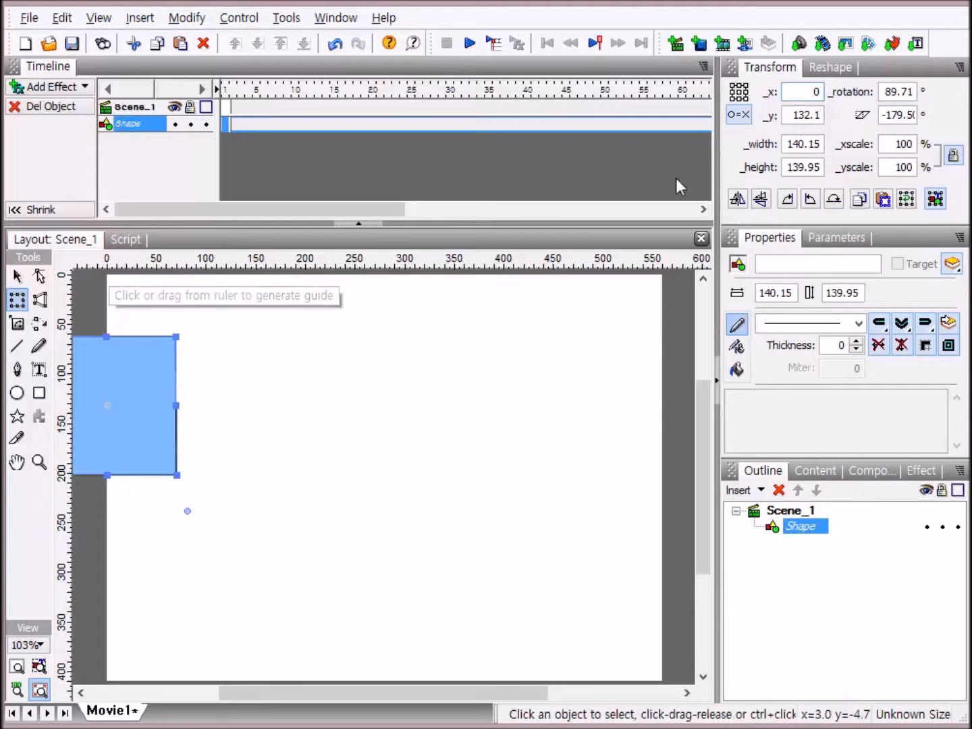
left_click(824, 115)
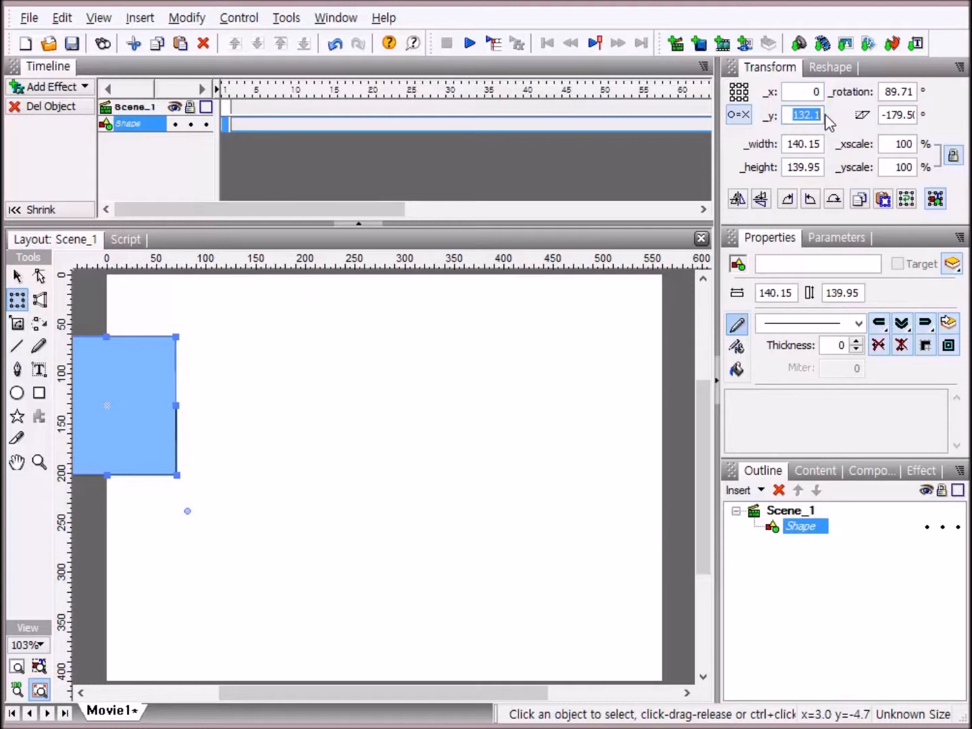
type("0")
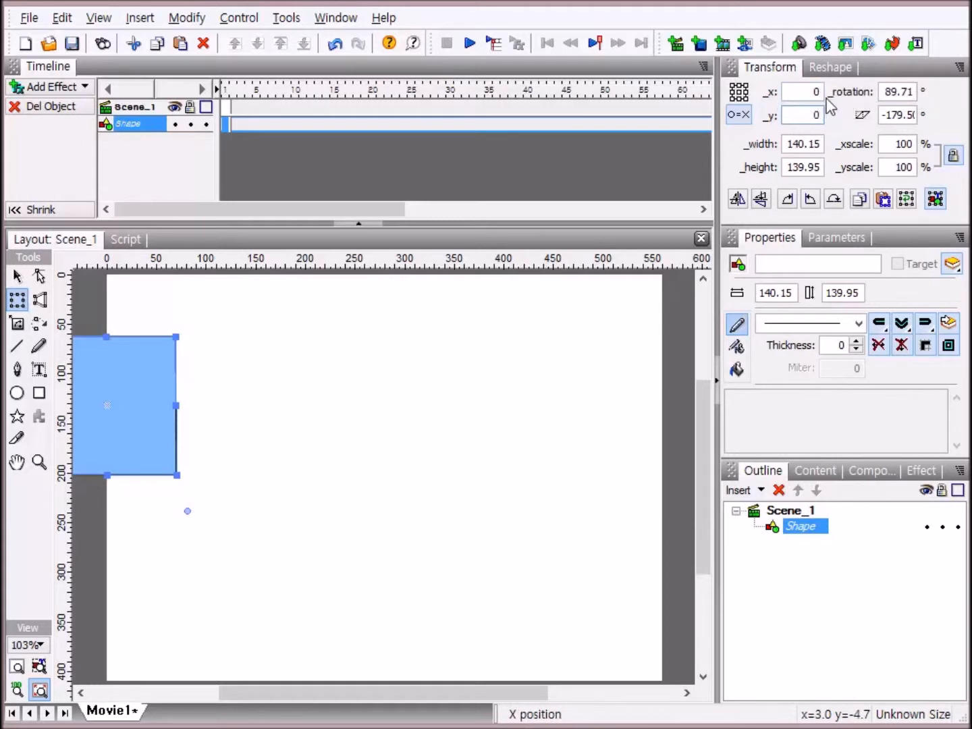
key("Return")
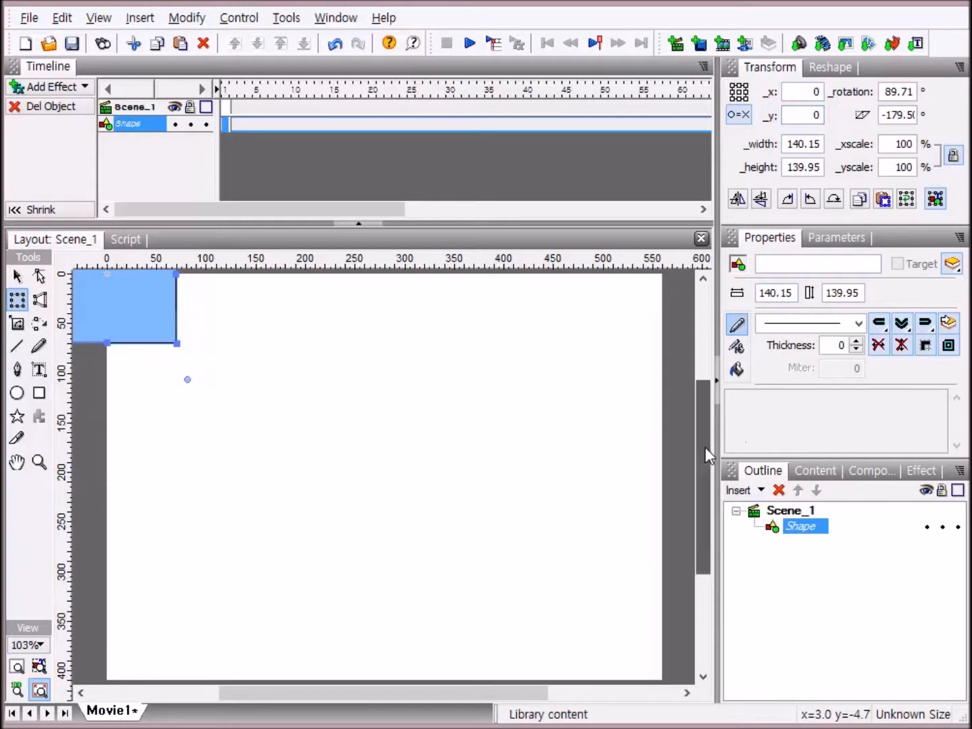
left_click_drag(704, 446, 706, 389)
left_click_drag(543, 695, 491, 695)
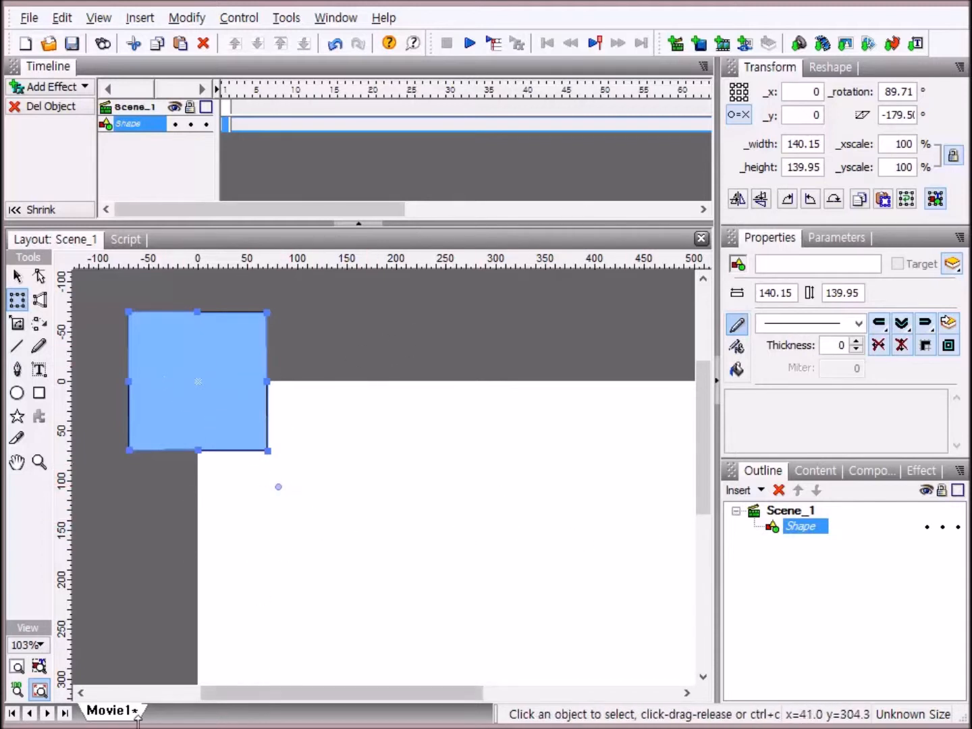
- Position the square at x 280 and y 205 in the center of the scene
left_click(17, 669)
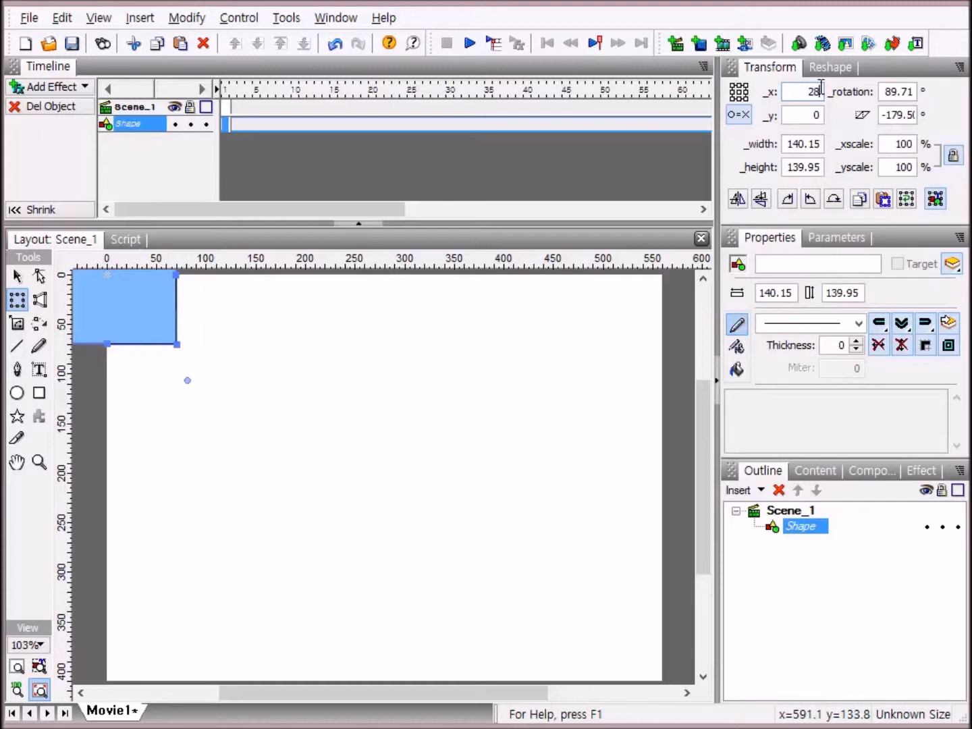
key("Tab")
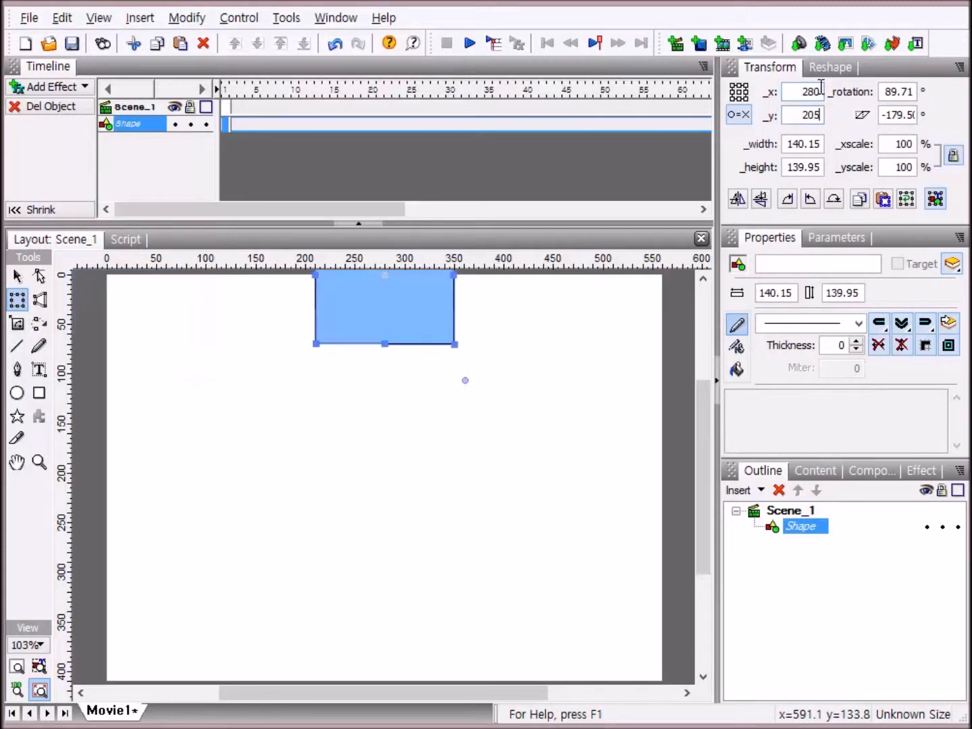
key("Return")
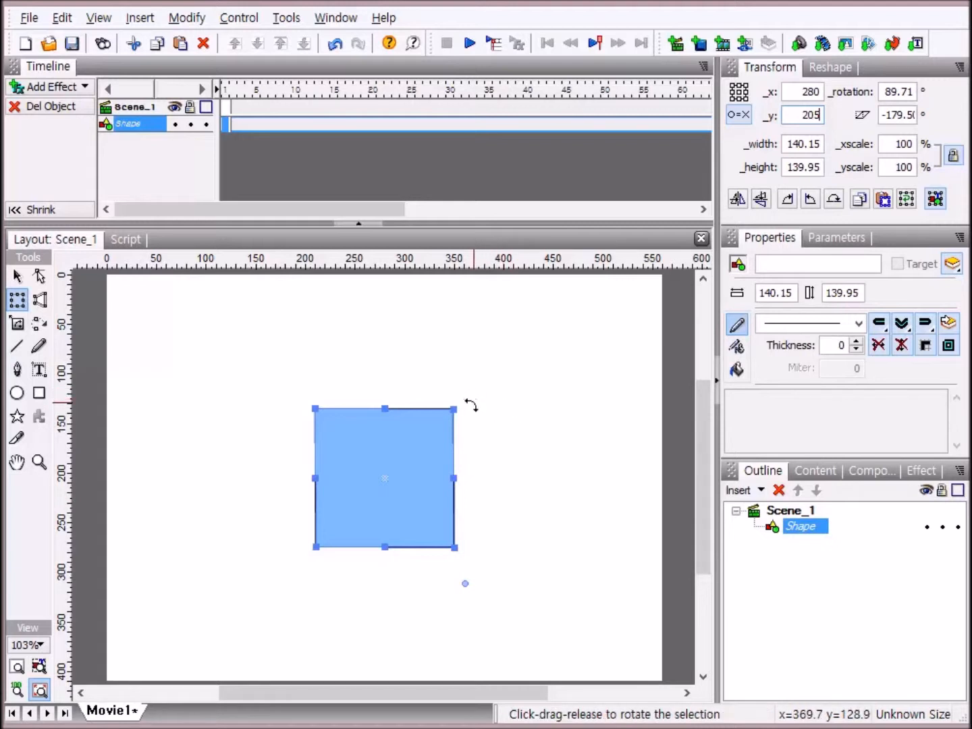
- Try rotating the centered square around its outside rotation point, and undo that rotation
left_click_drag(471, 405, 468, 455)
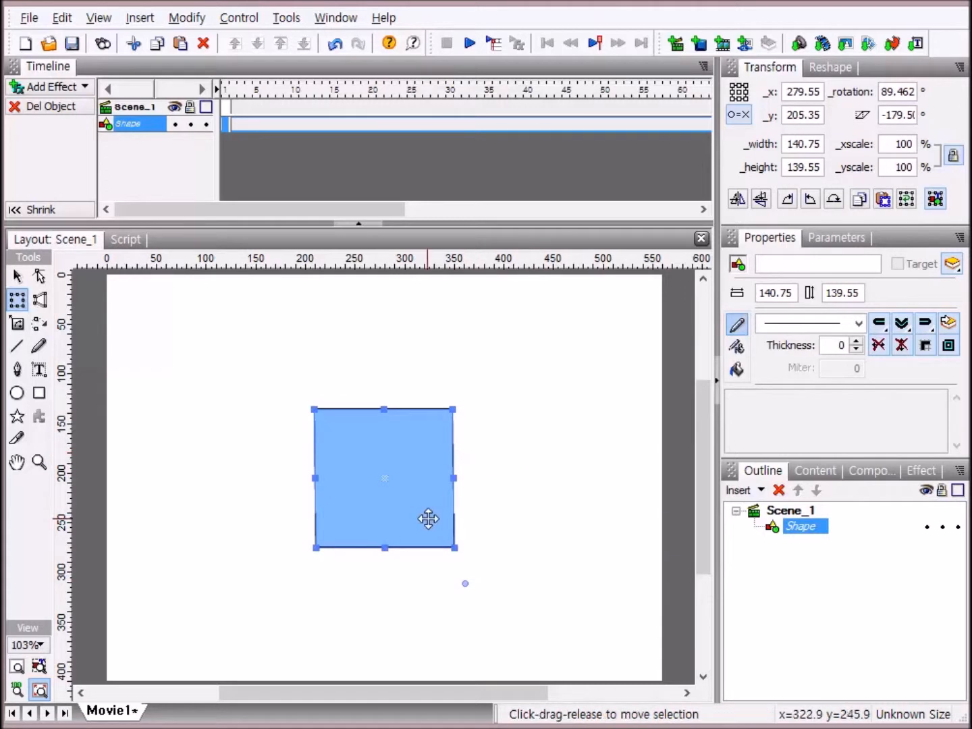
key("ctrl+z")
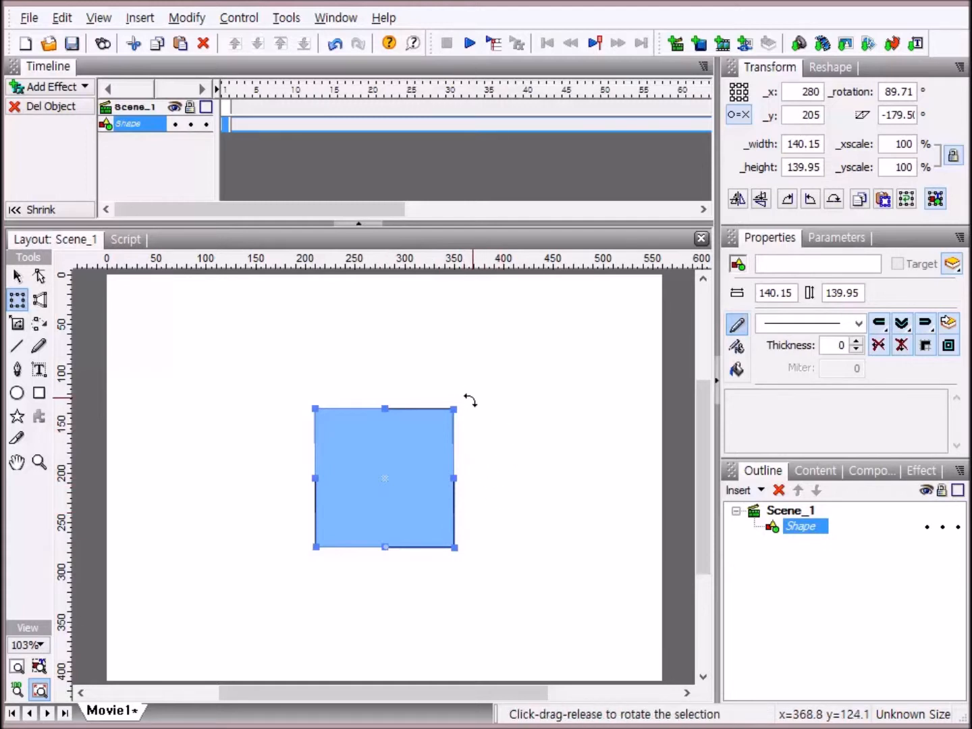
- Rotate the square slightly around the midpoint of its bottom edge and skew it along its right side
mouse_move(470, 401)
left_mouse_down()
mouse_move(388, 385)
mouse_move(330, 401)
mouse_move(301, 427)
mouse_move(297, 508)
mouse_move(343, 592)
mouse_move(376, 615)
mouse_move(505, 619)
mouse_move(524, 593)
mouse_move(537, 514)
mouse_move(511, 423)
mouse_move(475, 396)
left_mouse_up()
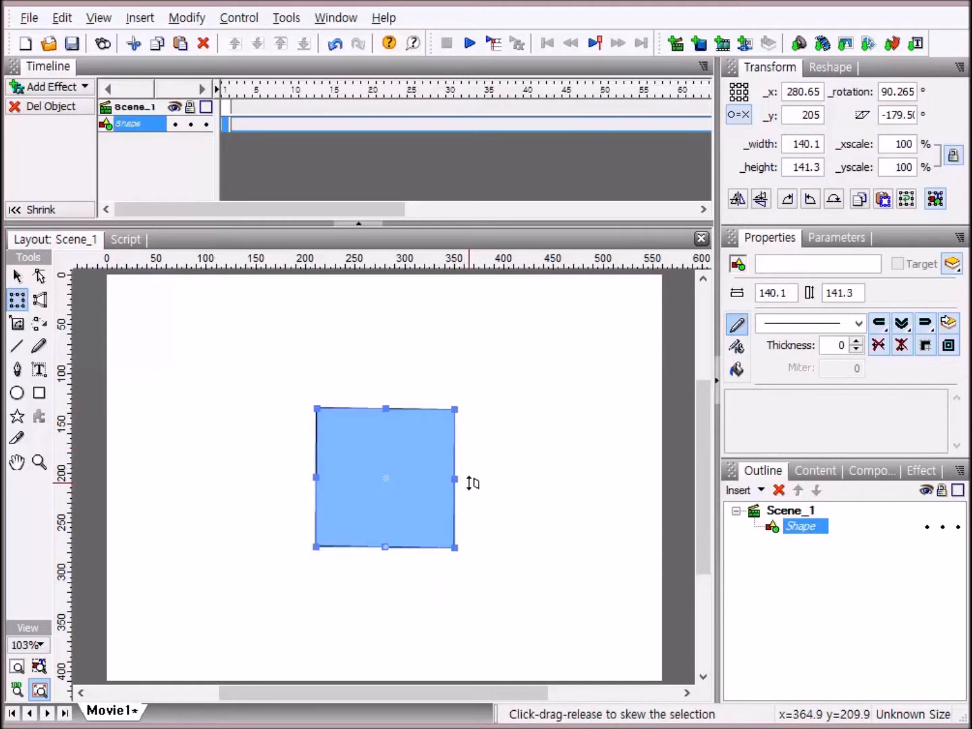
left_click_drag(473, 484, 324, 594)
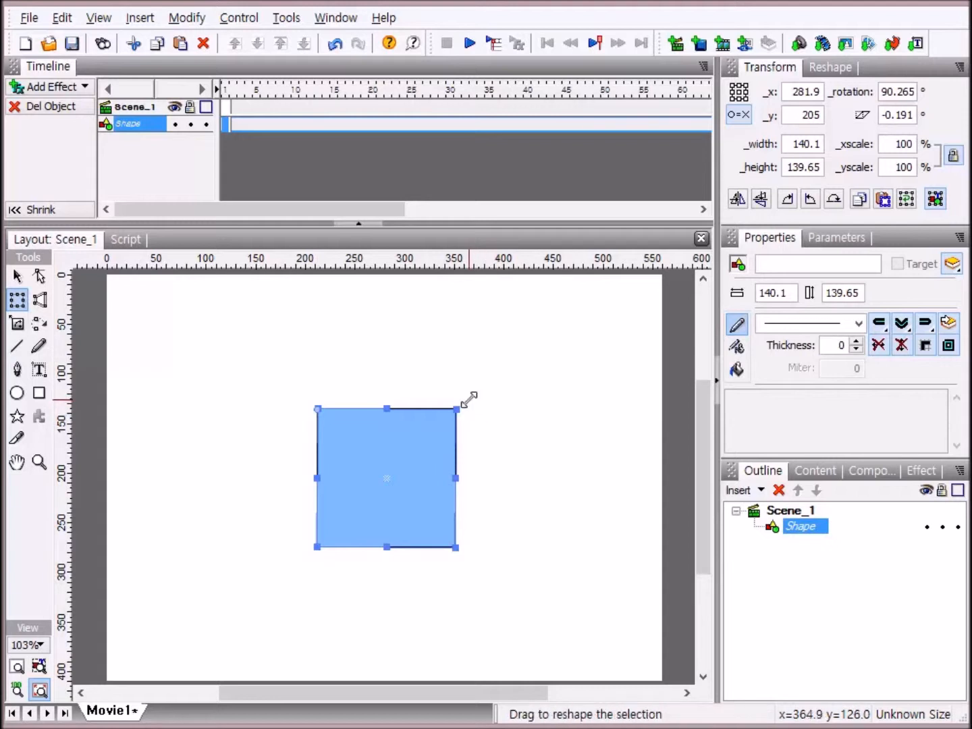
- Rotate the square slightly around its upper-left corner, and skew it along its right and bottom edges
left_click_drag(471, 403, 576, 396)
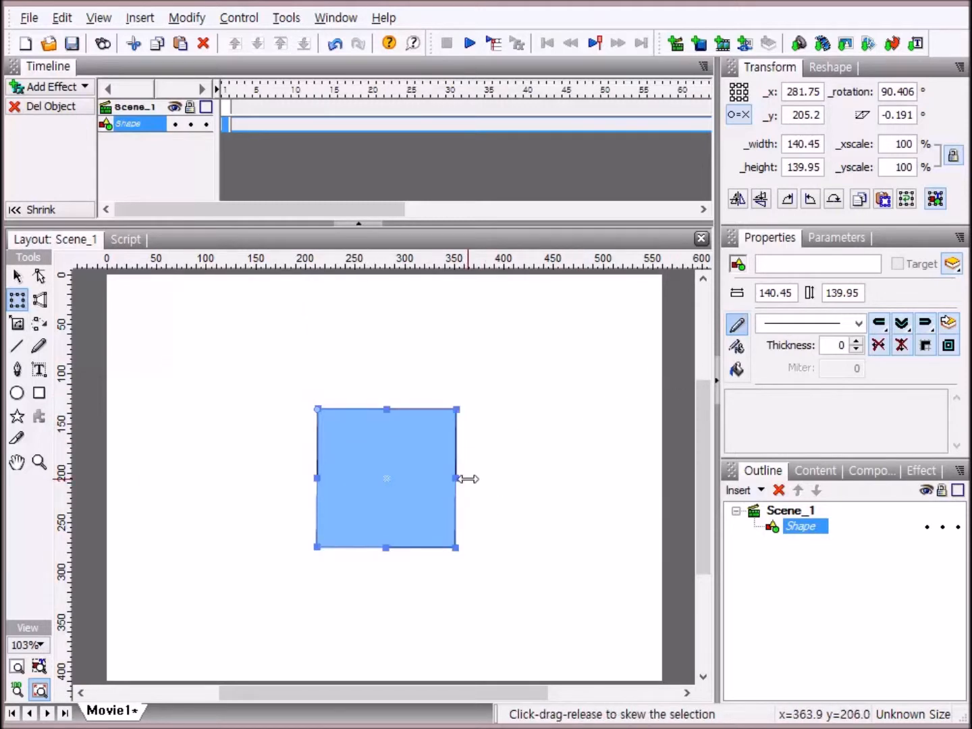
left_click_drag(472, 479, 444, 468)
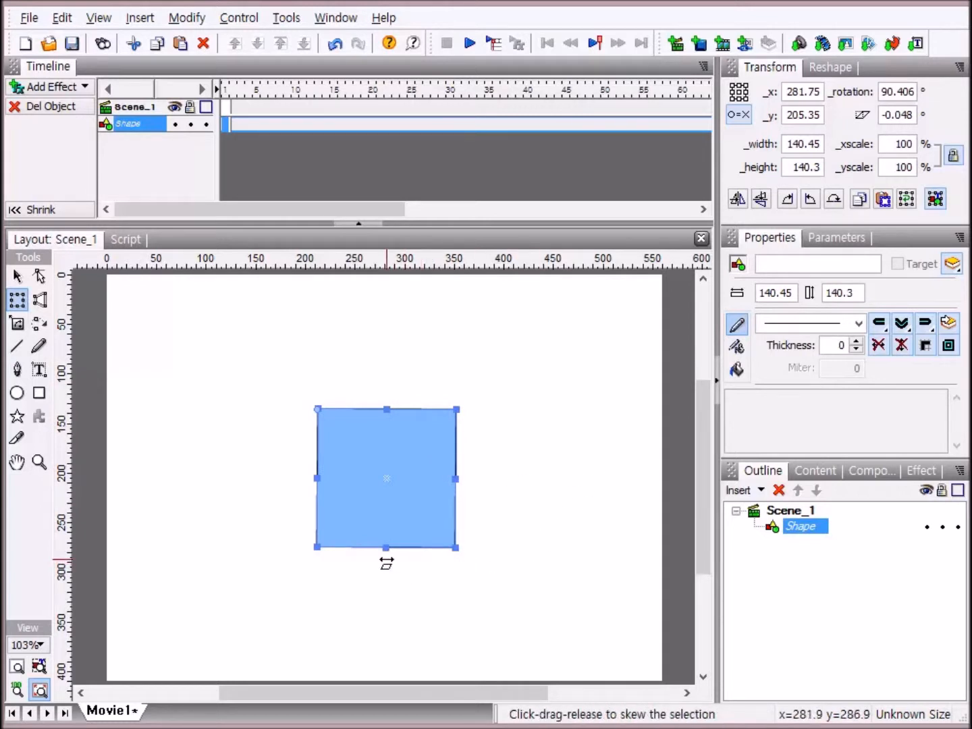
left_click_drag(386, 564, 306, 374)
left_click_drag(302, 381, 403, 597)
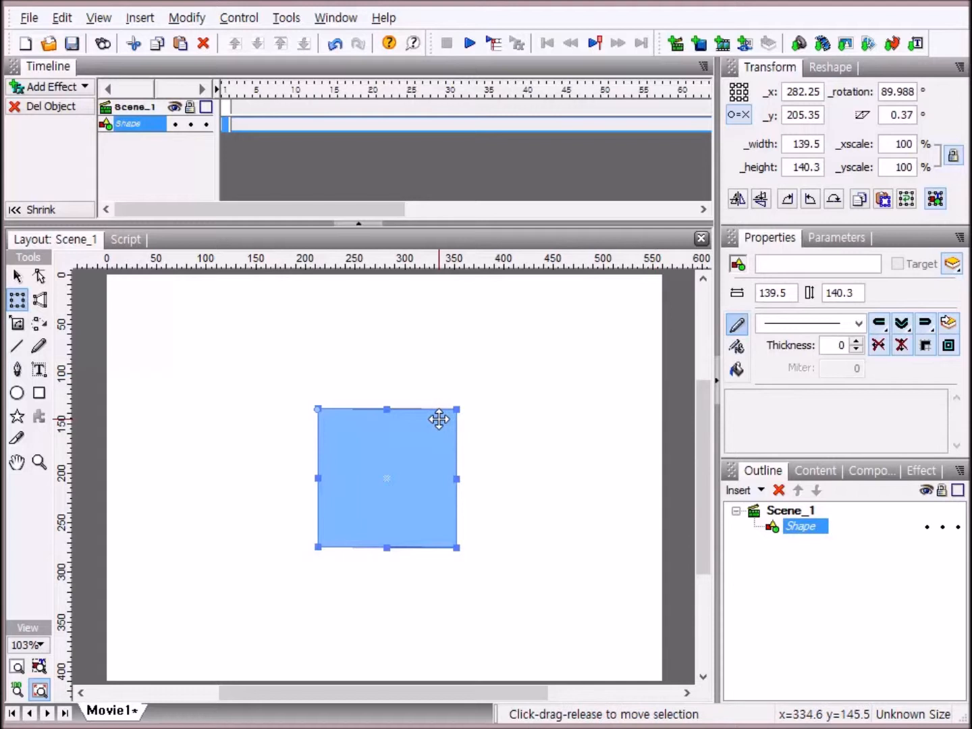
- Delete the square and draw a new rectangle about 120 wide and 139 high left of the scene's center
key("Delete")
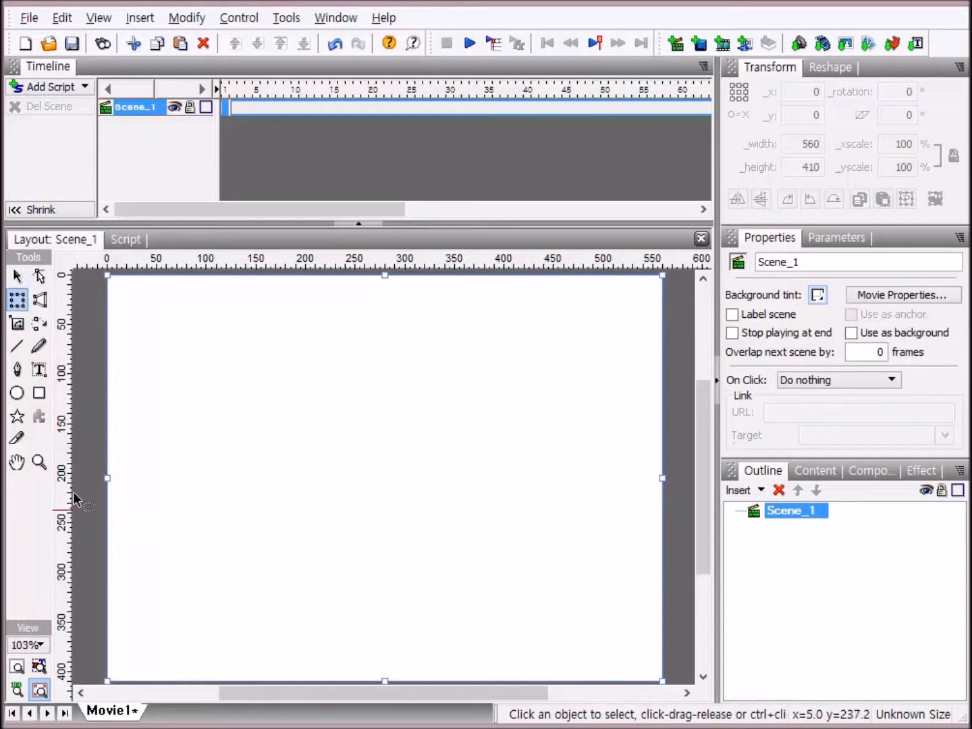
left_click(39, 395)
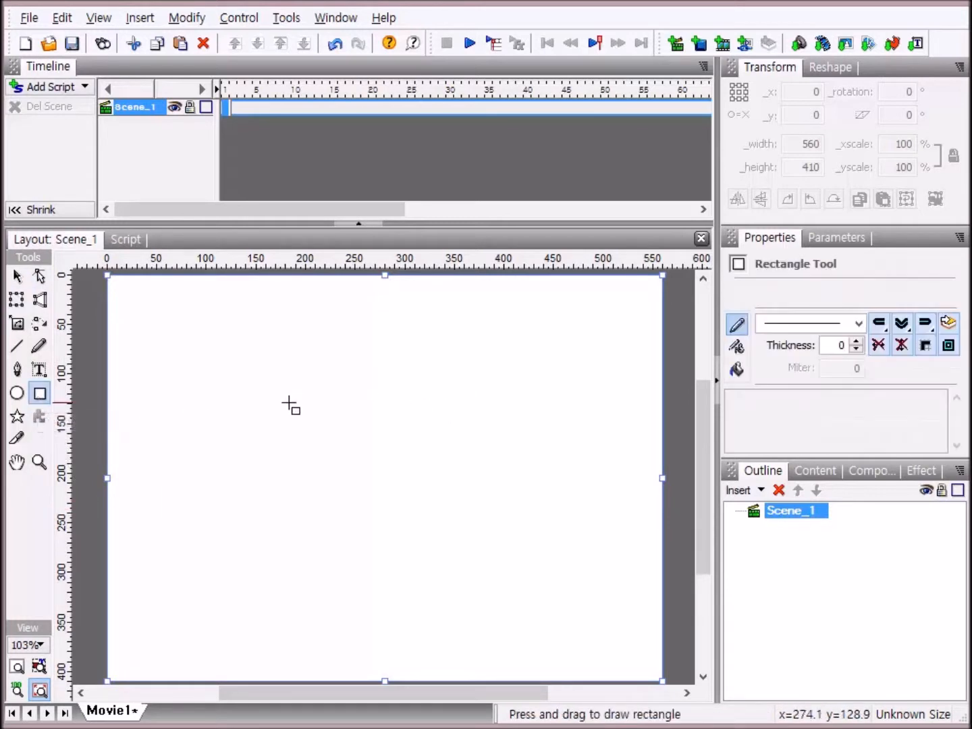
left_click_drag(262, 371, 380, 509)
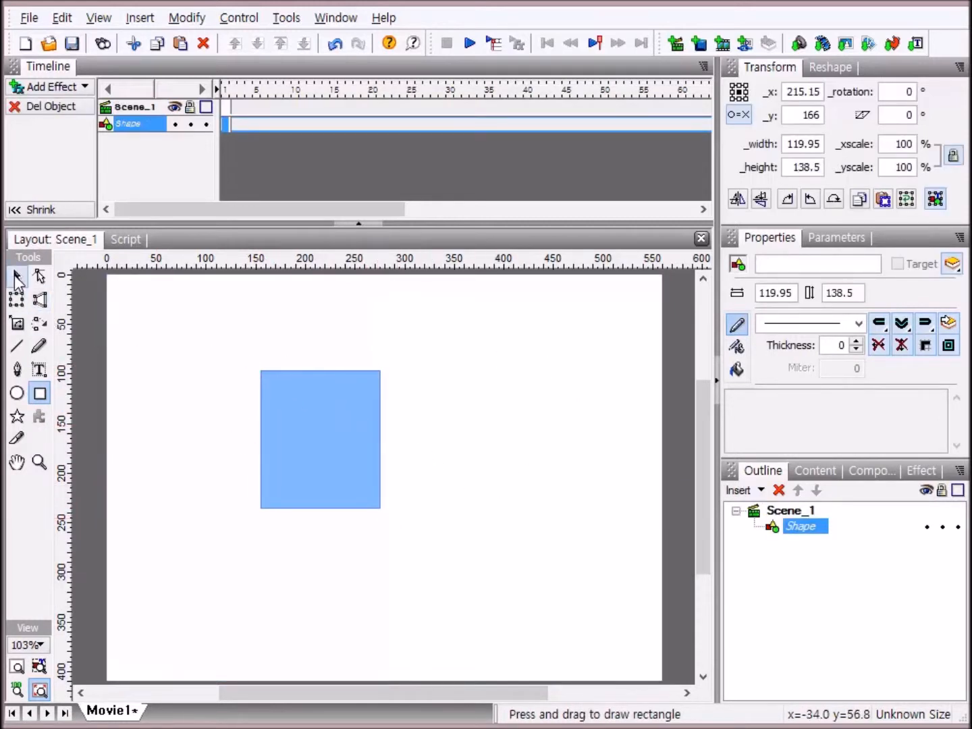
- Resize the rectangle to about 186 wide and 162 high, keeping it unrotated
left_click(16, 278)
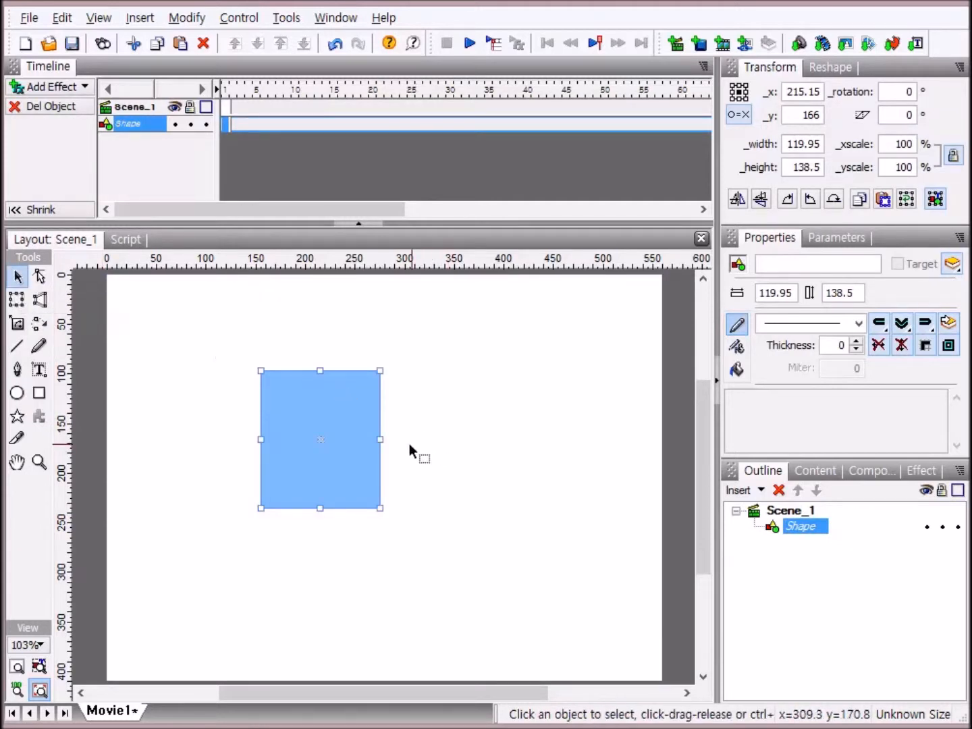
left_click_drag(384, 440, 396, 440)
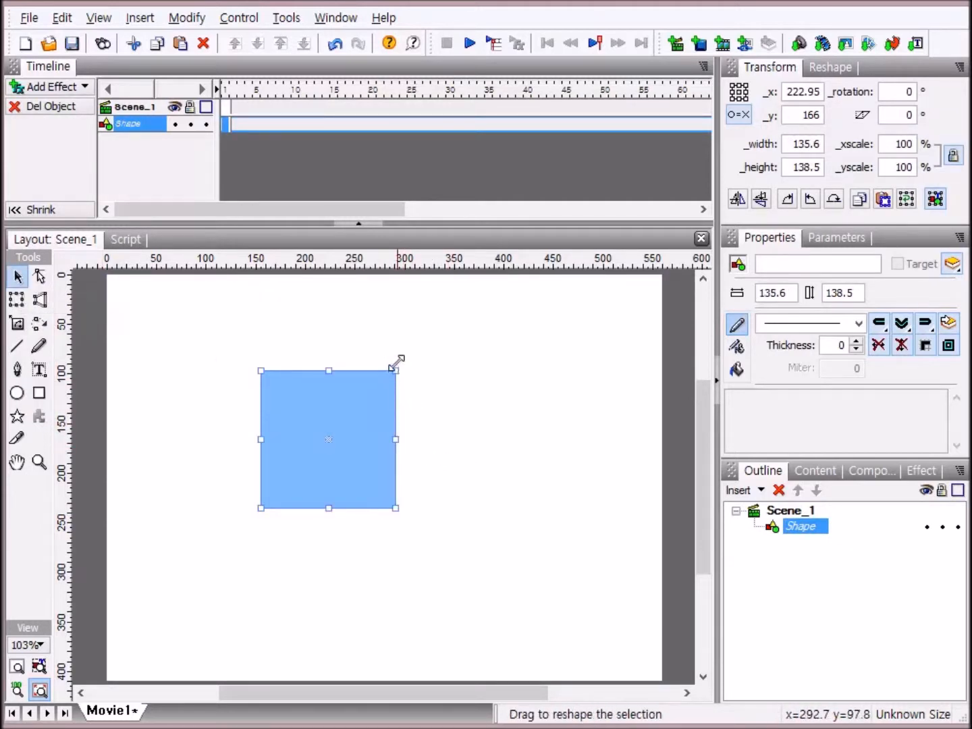
left_click_drag(395, 371, 441, 351)
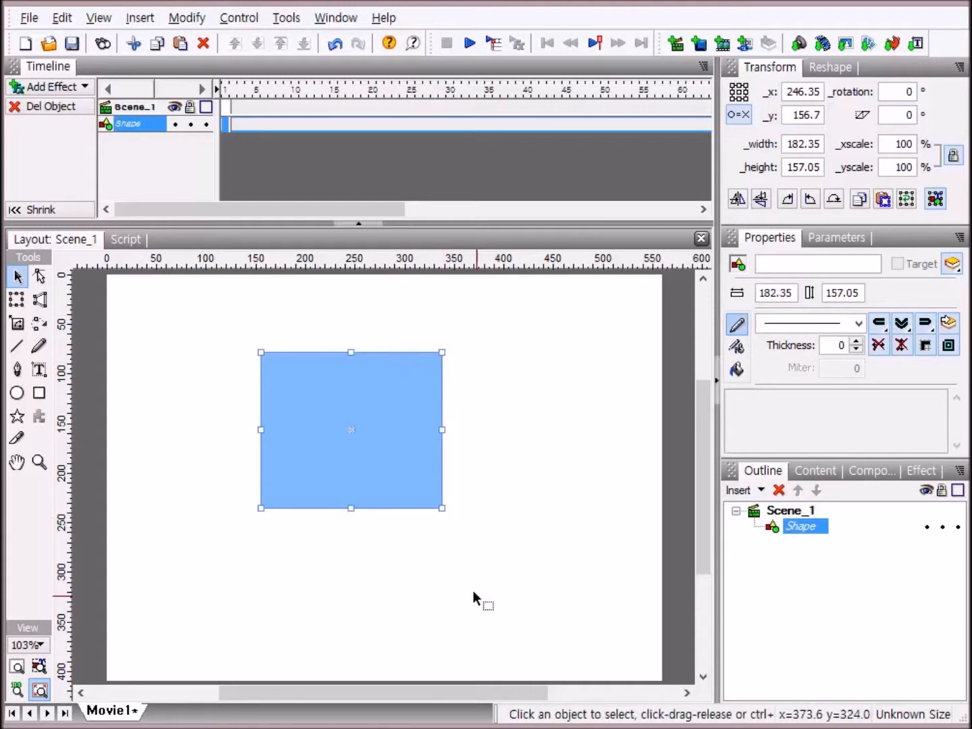
mouse_move(441, 508)
left_mouse_down()
mouse_move(547, 612)
mouse_move(419, 540)
mouse_move(436, 625)
mouse_move(395, 545)
mouse_move(581, 558)
mouse_move(446, 578)
mouse_move(475, 527)
mouse_move(436, 551)
mouse_move(447, 513)
left_mouse_up()
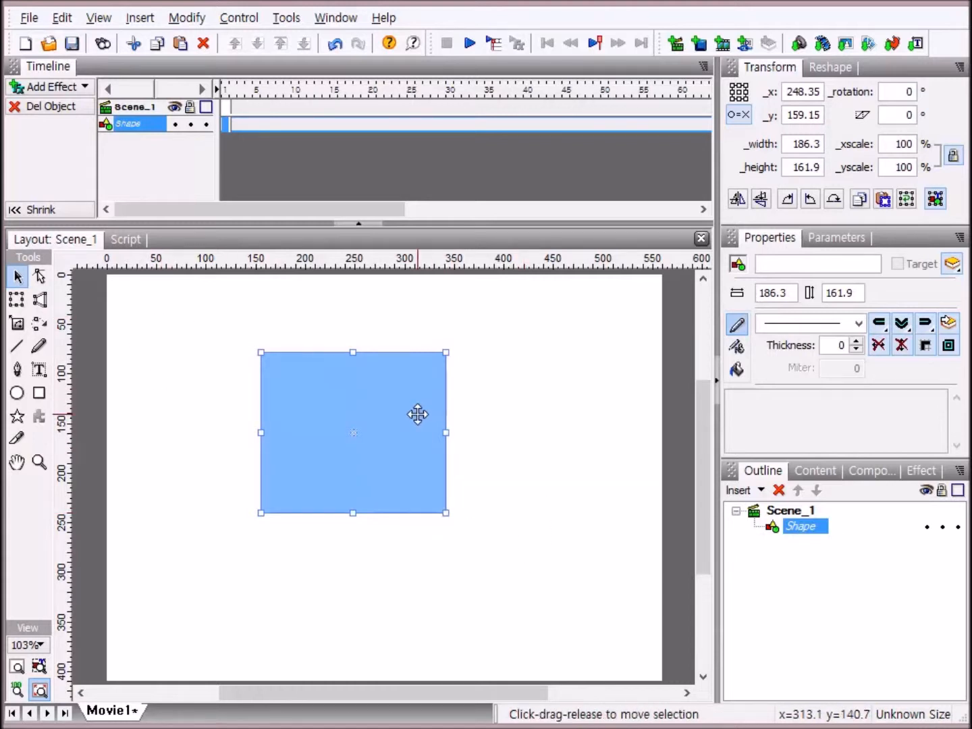
- Try pulling the rectangle's upper-right corner point far outward with the Subselection tool, and undo the reshaping
left_click(41, 279)
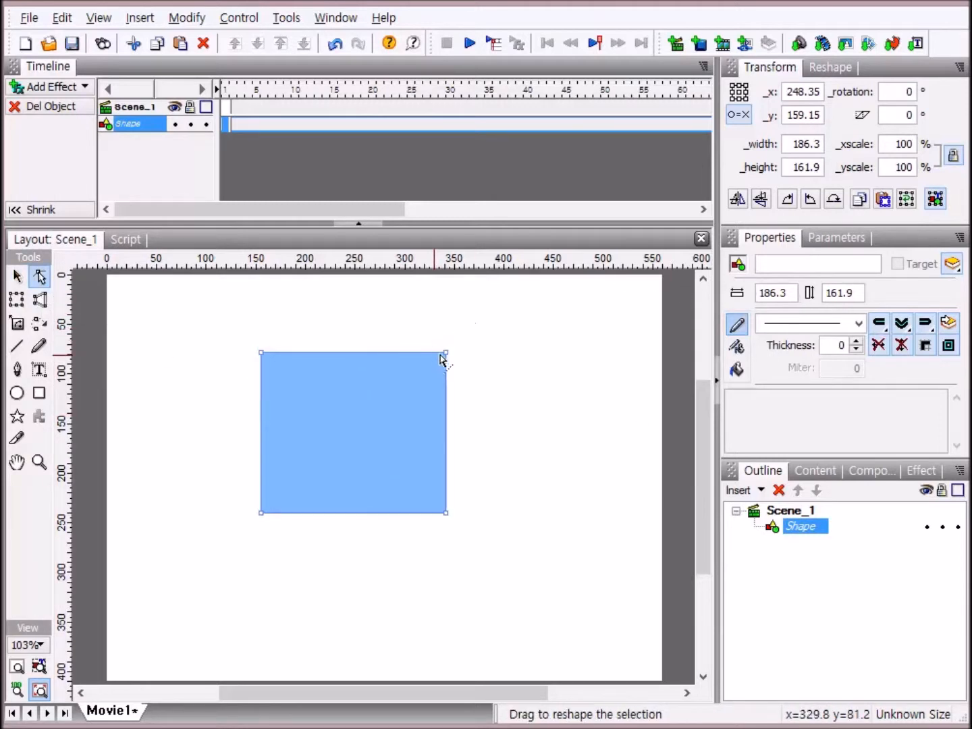
left_click_drag(448, 356, 621, 300)
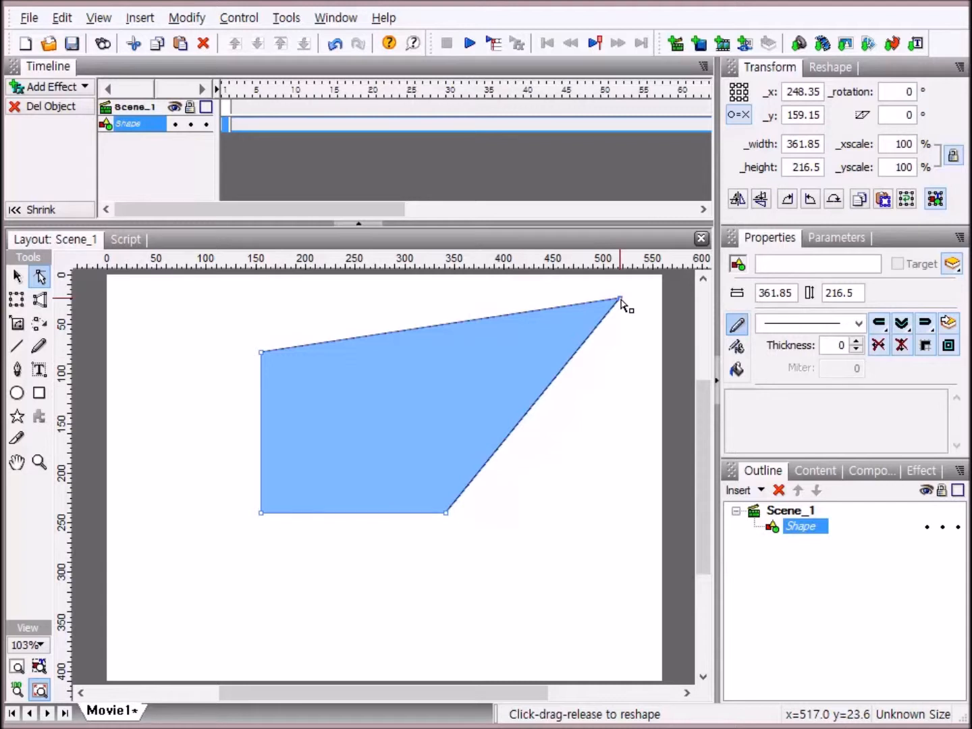
left_click_drag(620, 299, 621, 301)
key("ctrl+z")
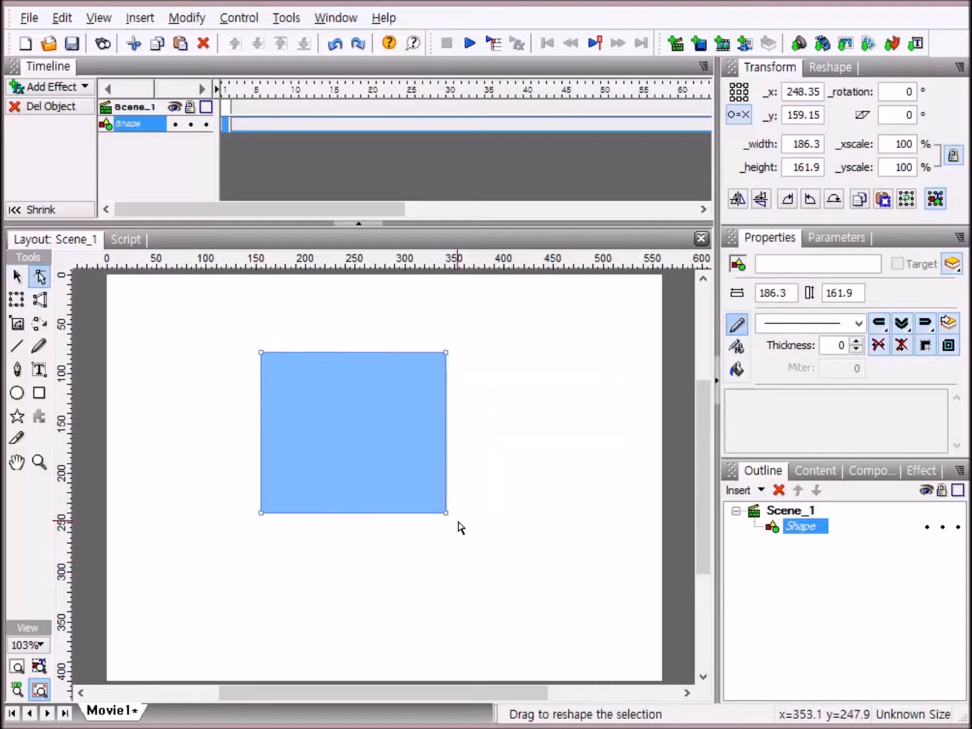
- Pull the rectangle's lower-right corner point outward until the shape is about 341 wide and 285 high
left_click_drag(447, 514, 601, 635)
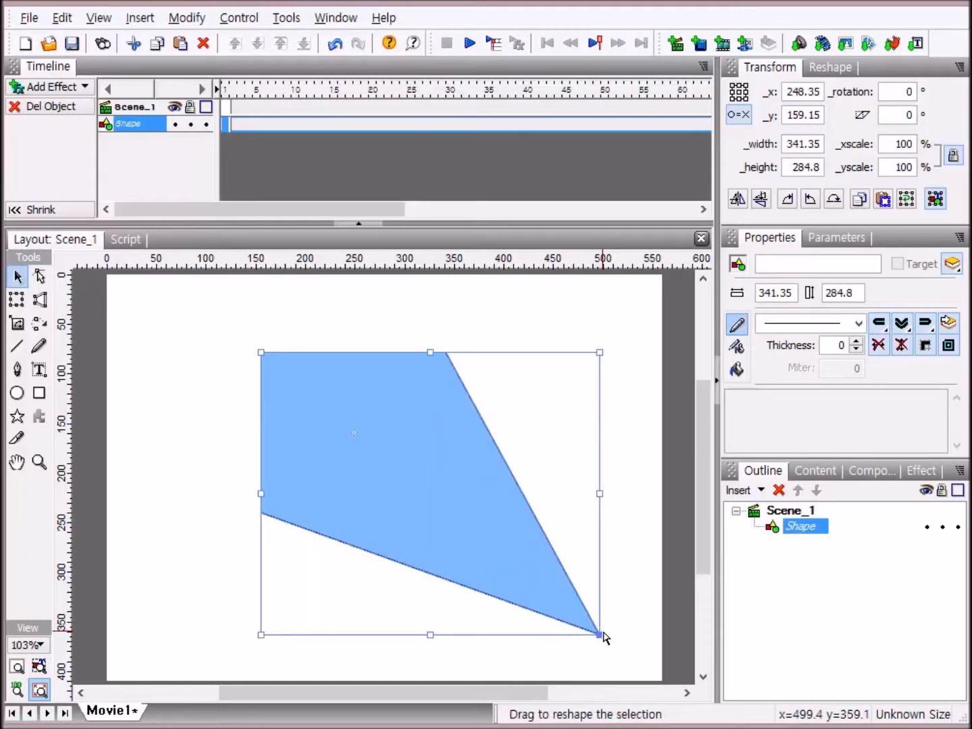
- Undo the corner pull and move the rectangle's two right corner points with the Subselection tool, adding the lower-left one, to about 369 wide and 162 high
key("ctrl+z")
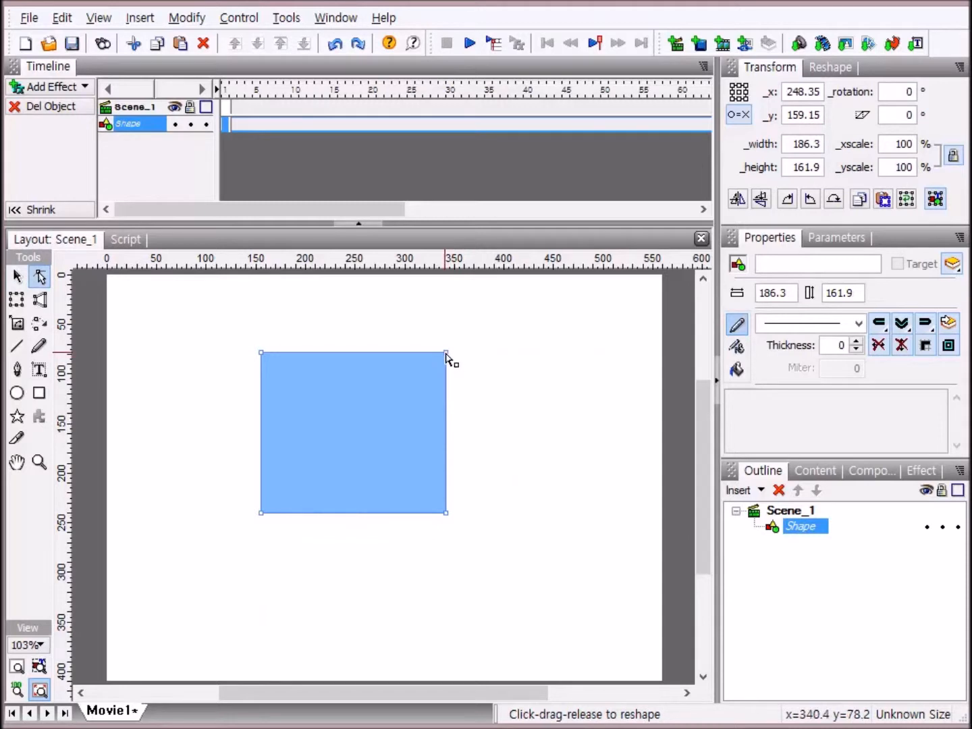
left_click(446, 353)
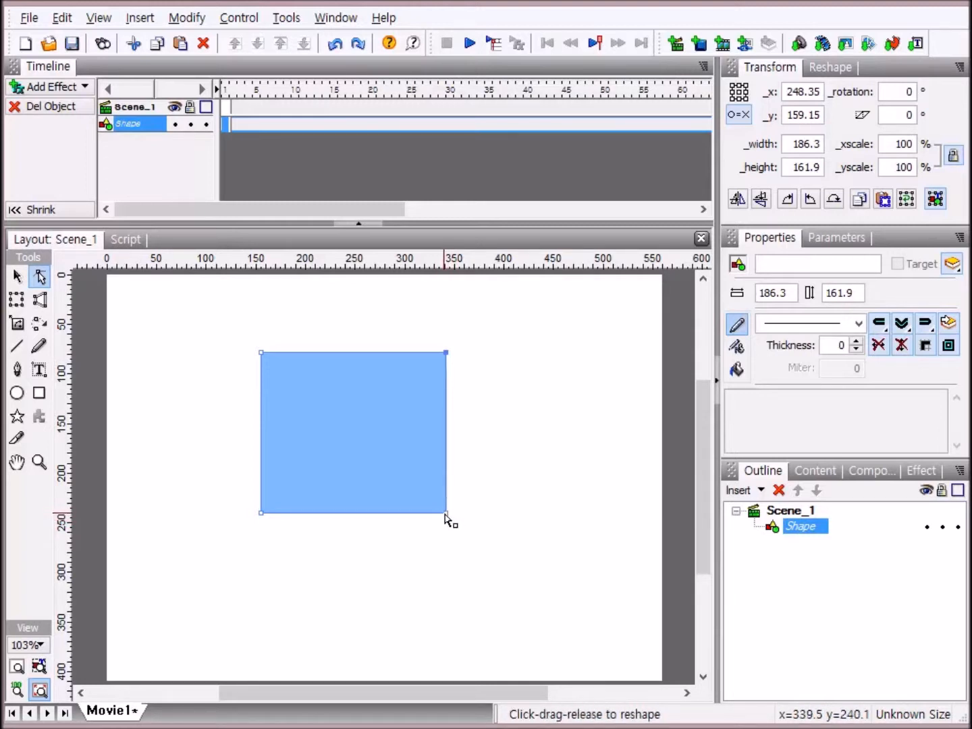
left_click_drag(487, 526, 538, 560)
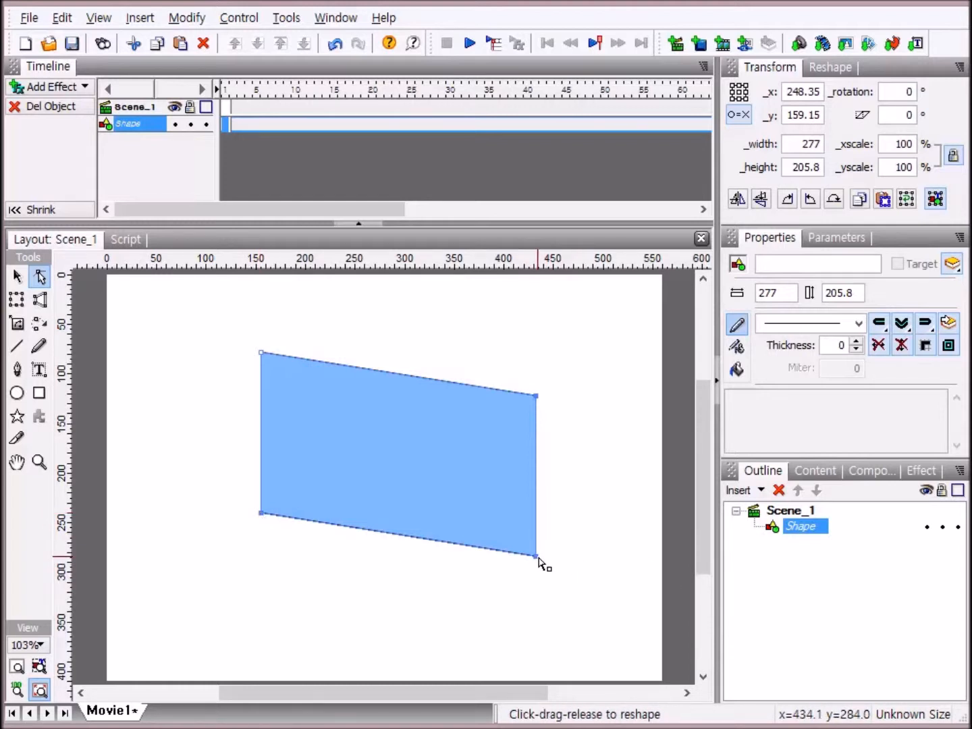
left_click_drag(539, 559, 628, 503)
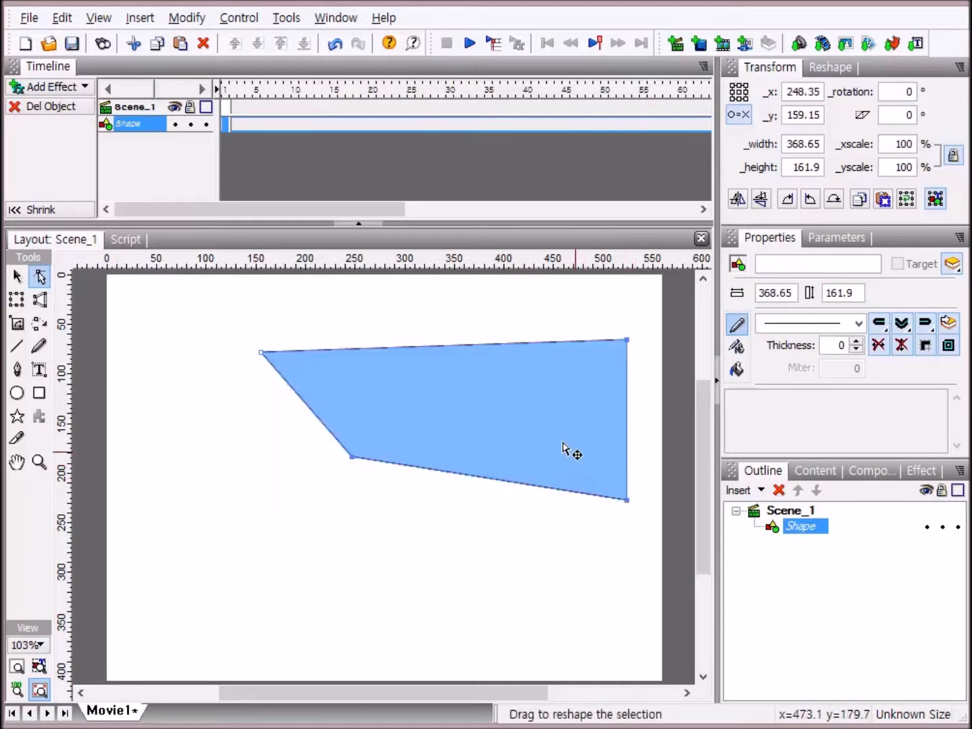
- Pull the shape's upper-left corner point outward until the shape is about 449 wide and 180 high, and delete that point
left_click(522, 562)
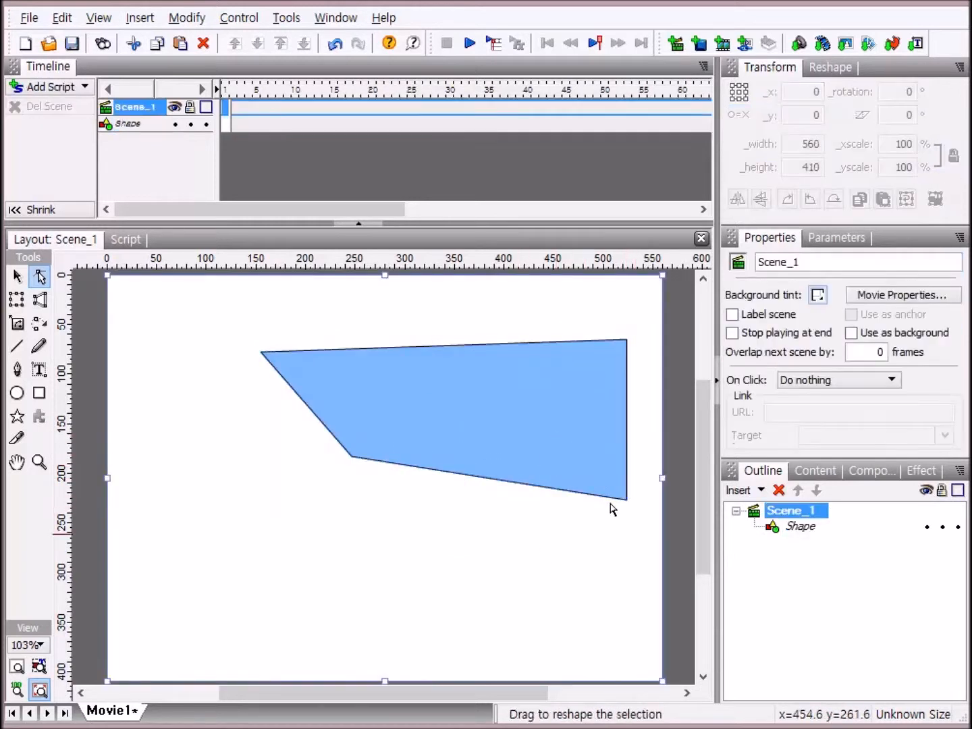
left_click(454, 409)
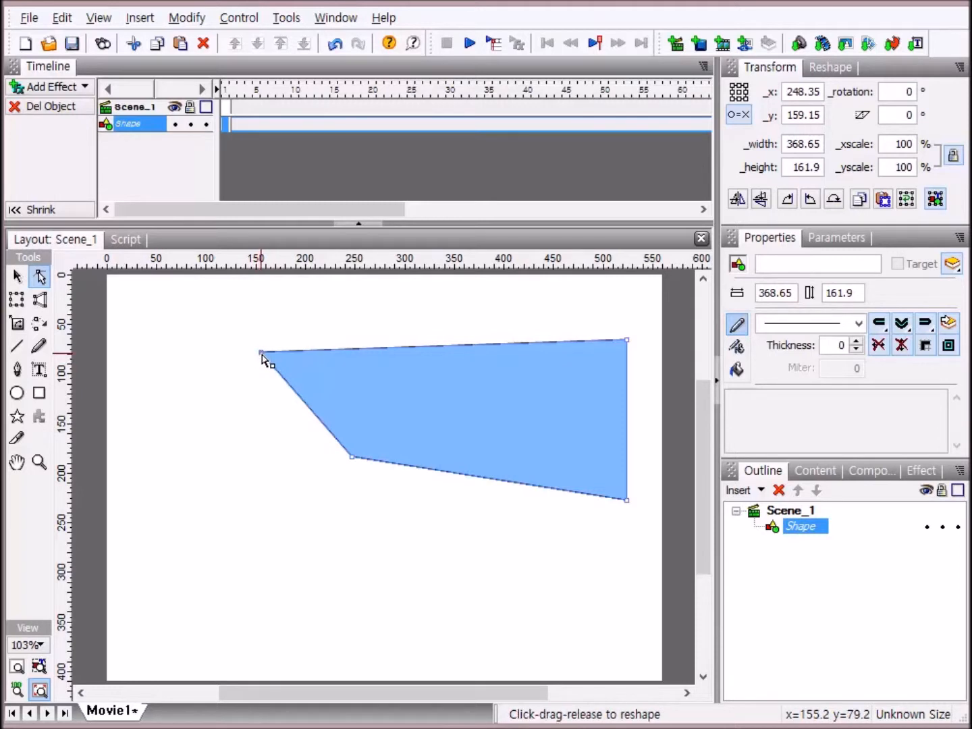
left_click_drag(262, 356, 185, 320)
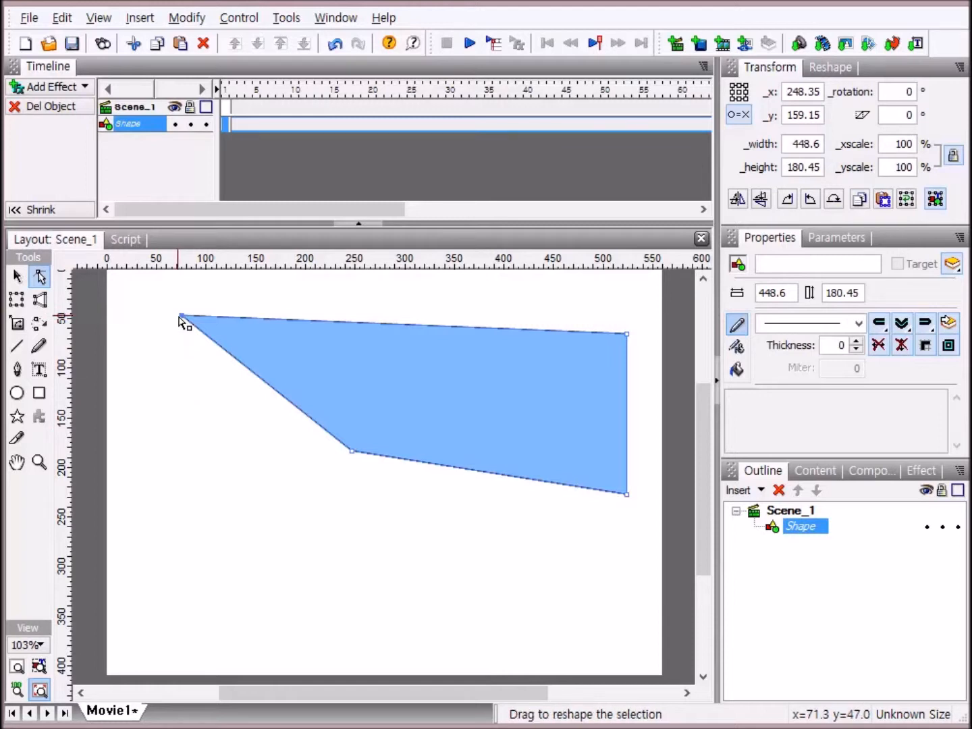
key("Delete")
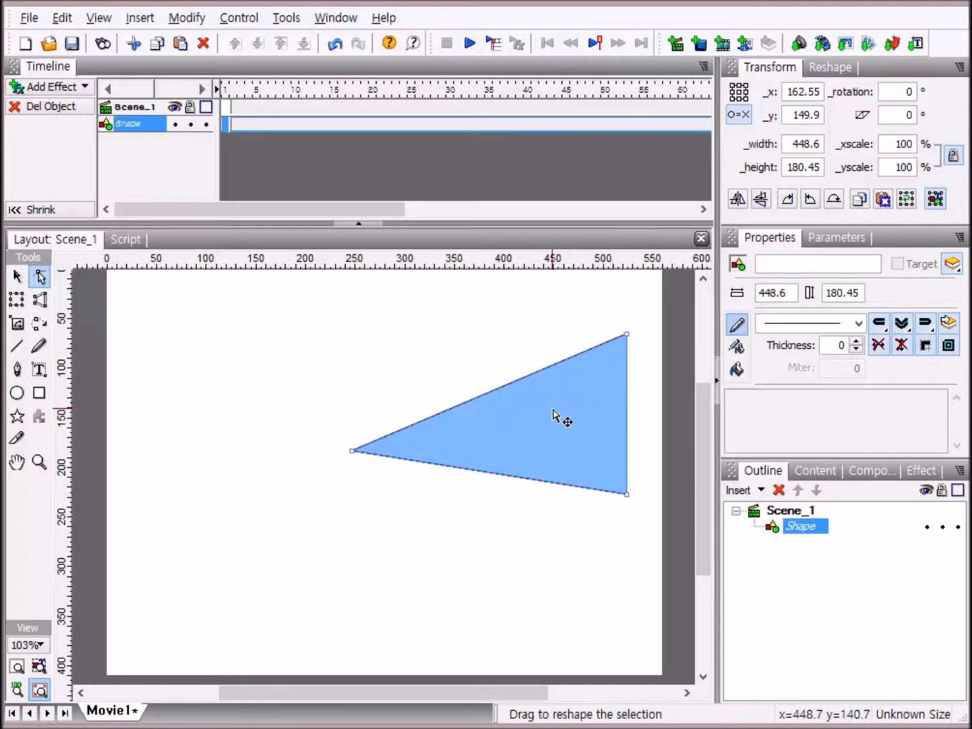
- Delete the remaining triangle and draw a circle about 197 in diameter near the scene's center
key("Delete")
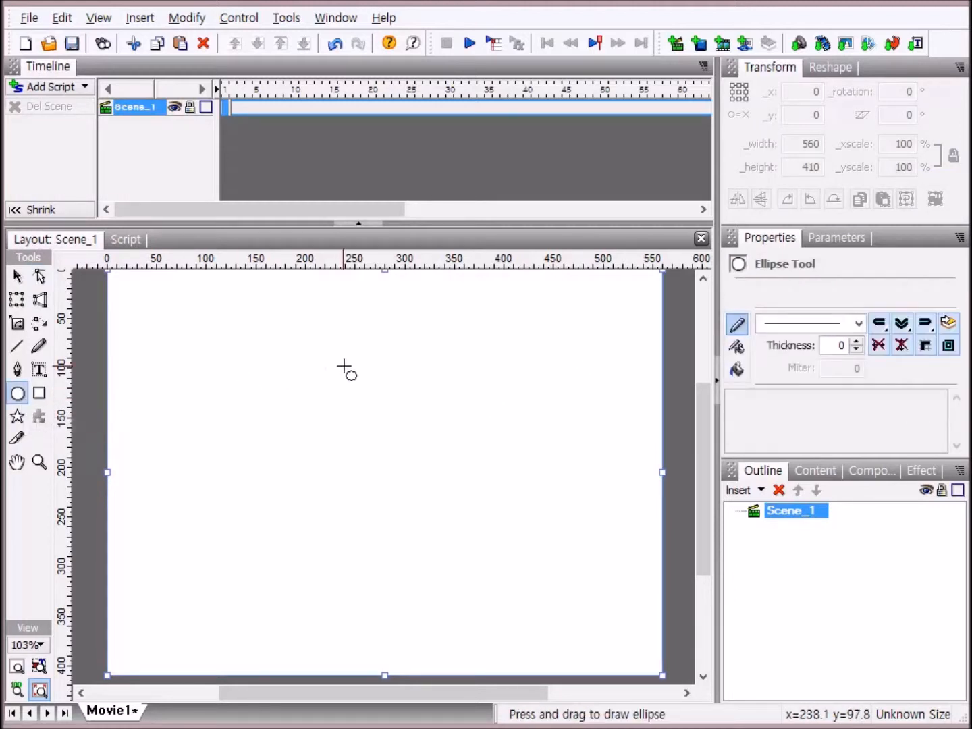
left_click_drag(290, 349, 450, 544)
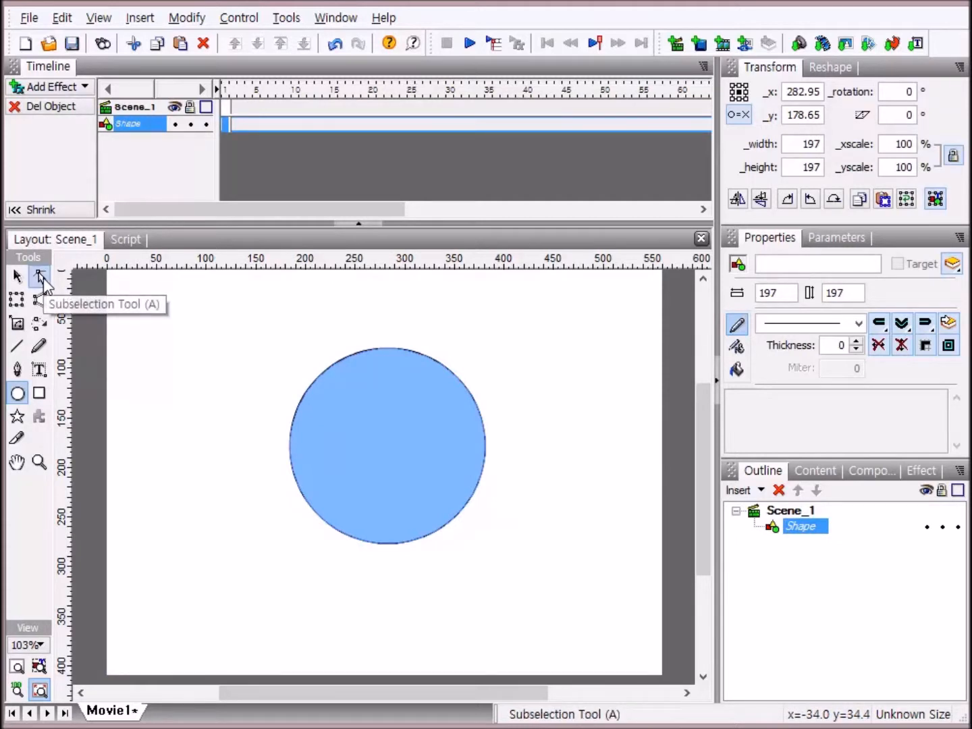
- Select the circle's top anchor point with the Subselection tool and pull both its handles up and outward to form a heart's notch
left_click(42, 278)
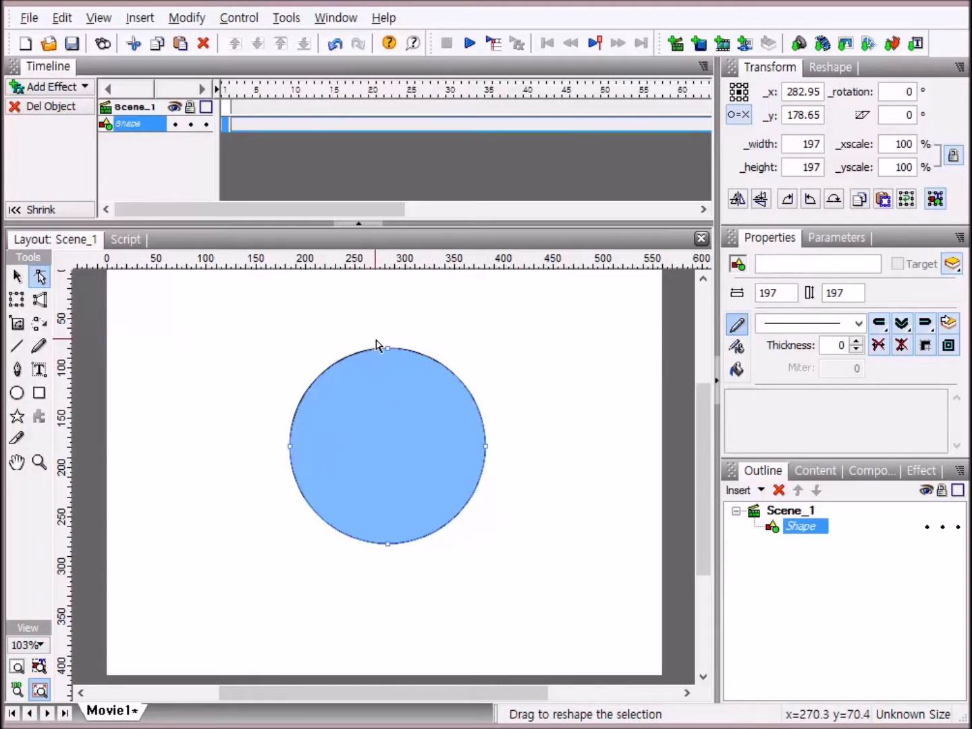
left_click_drag(376, 341, 406, 364)
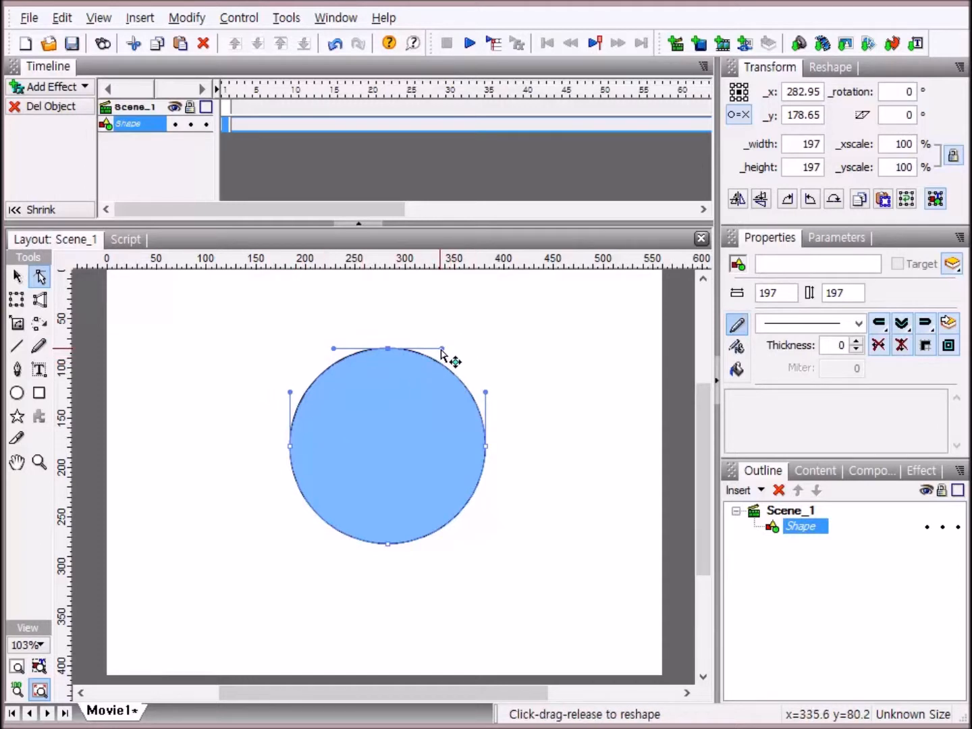
left_click_drag(442, 350, 482, 289)
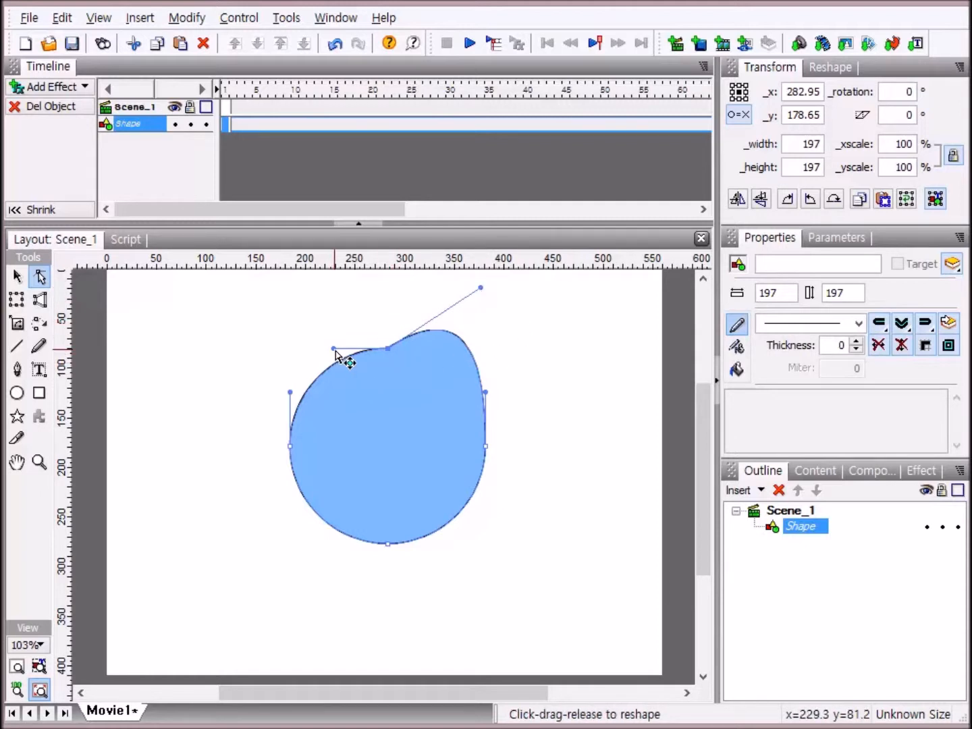
left_click_drag(335, 352, 310, 295)
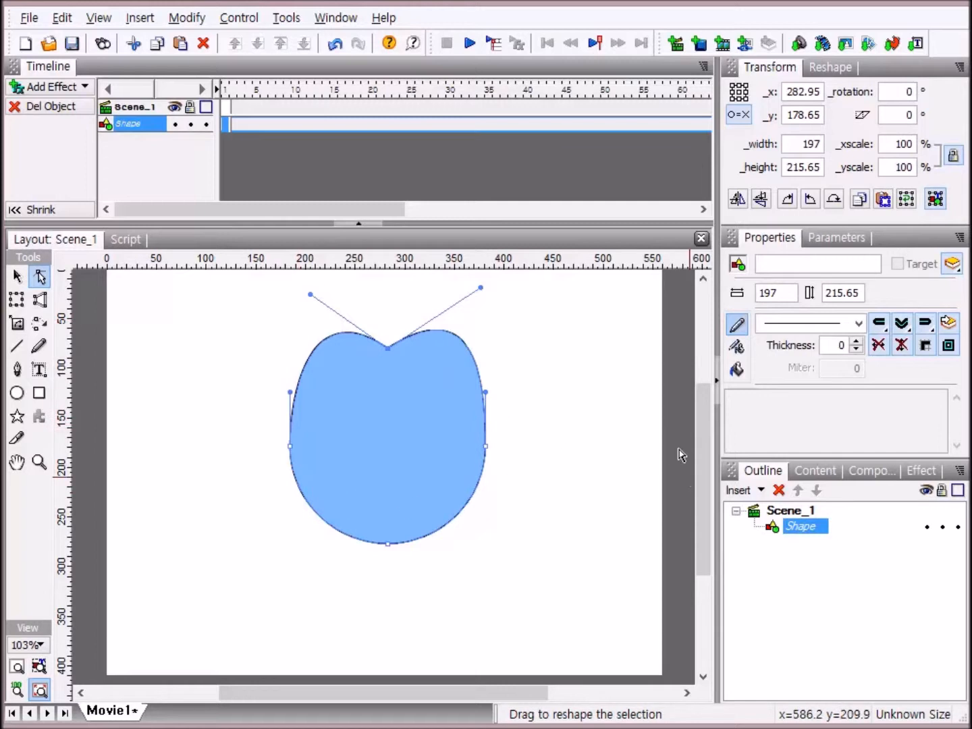
- Select the shape's right anchor point and pull its upper handle up and outward and its lower handle slightly down and inward
left_click(487, 449)
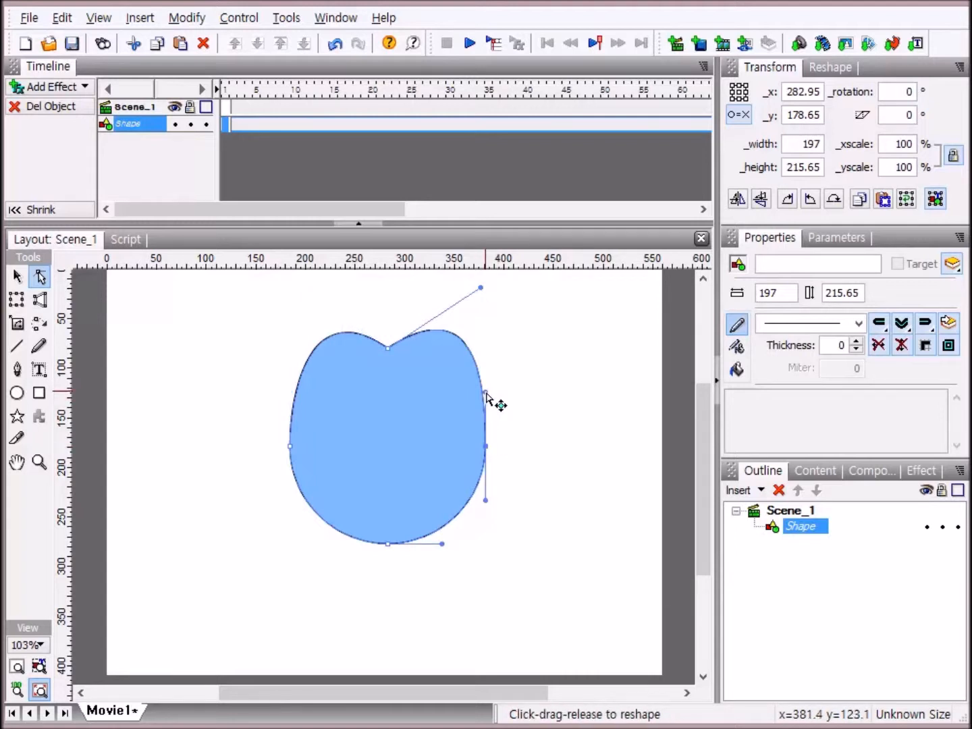
left_click_drag(487, 393, 503, 355)
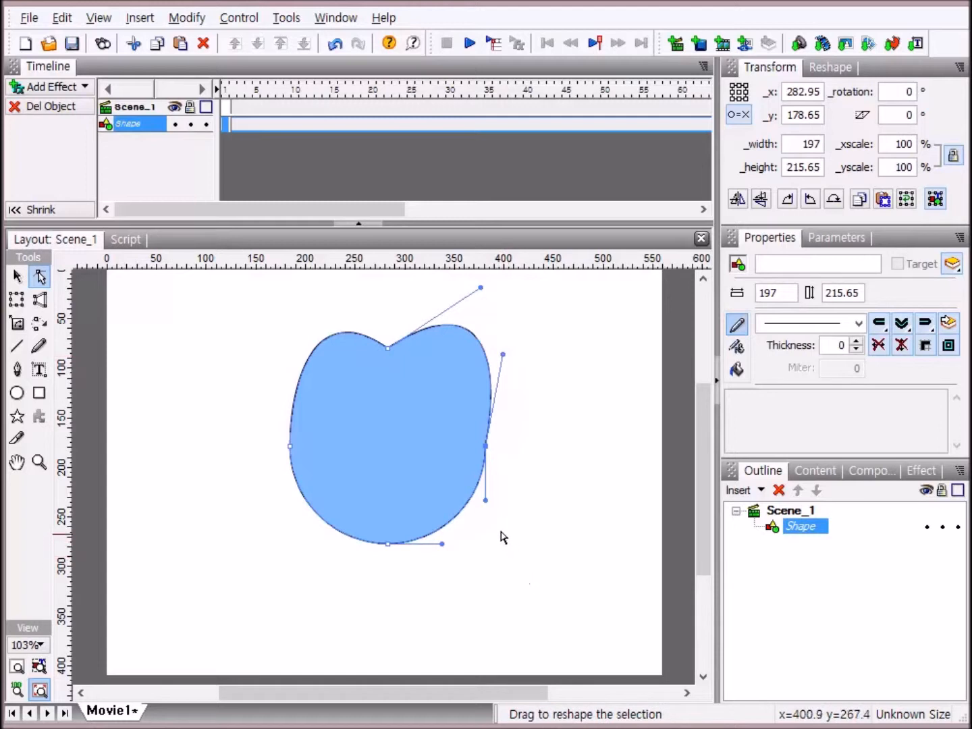
mouse_move(486, 500)
left_mouse_down()
mouse_move(475, 511)
mouse_move(481, 520)
left_mouse_up()
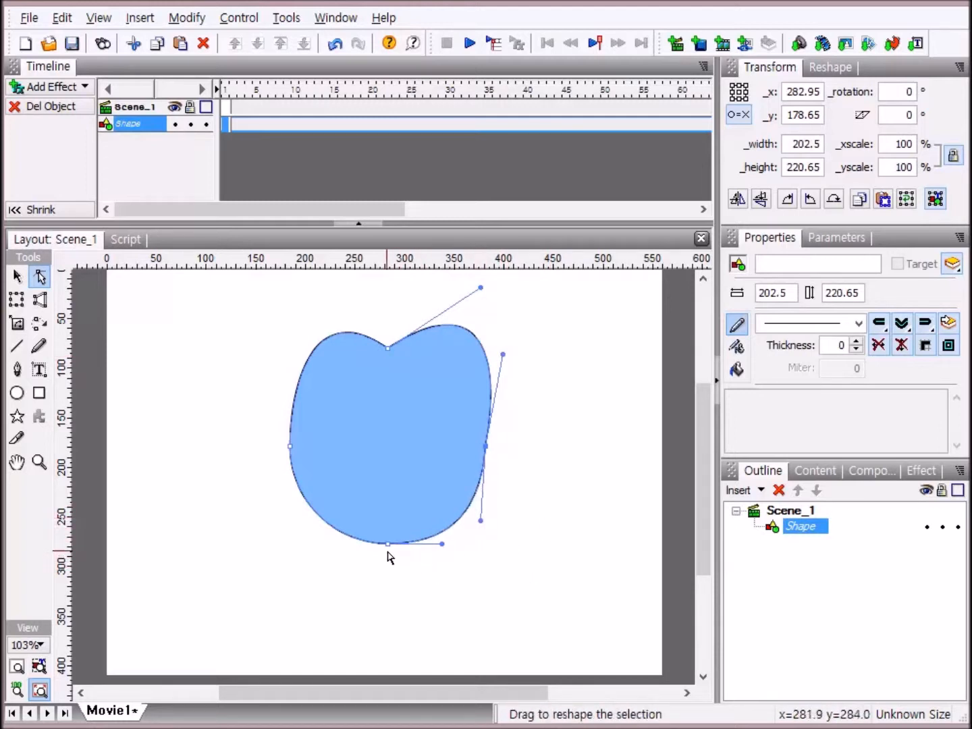
- Move the bottom anchor point down until the shape is about 240 high, and pull its right handle outward and up
left_click_drag(388, 545, 394, 565)
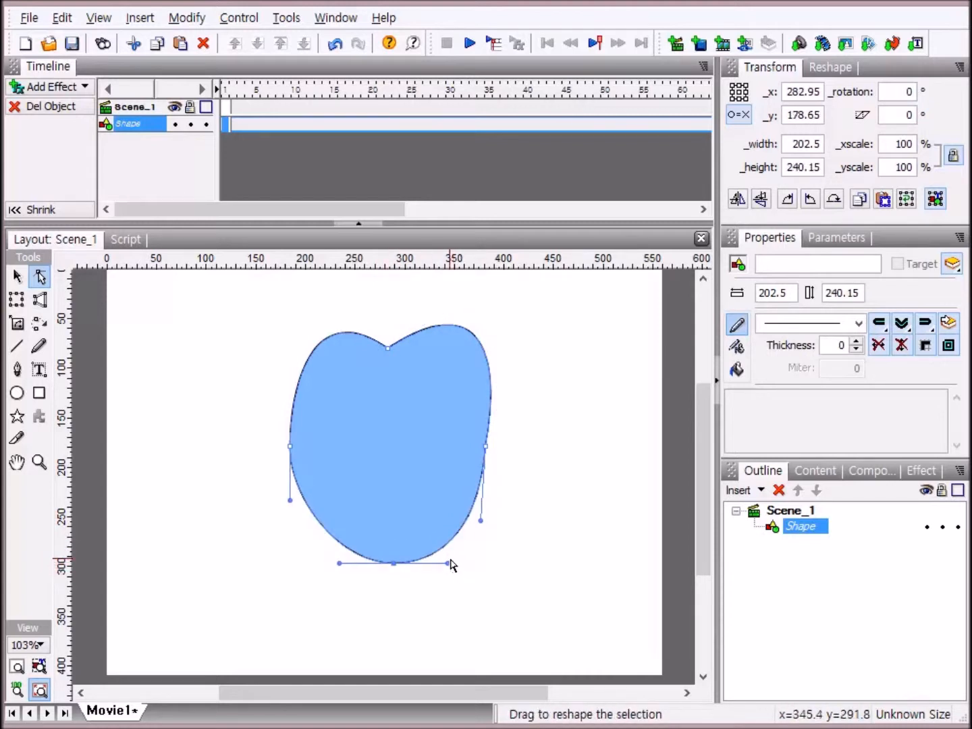
mouse_move(457, 561)
left_mouse_down()
mouse_move(468, 529)
mouse_move(456, 501)
mouse_move(453, 536)
mouse_move(466, 554)
mouse_move(473, 546)
left_mouse_up()
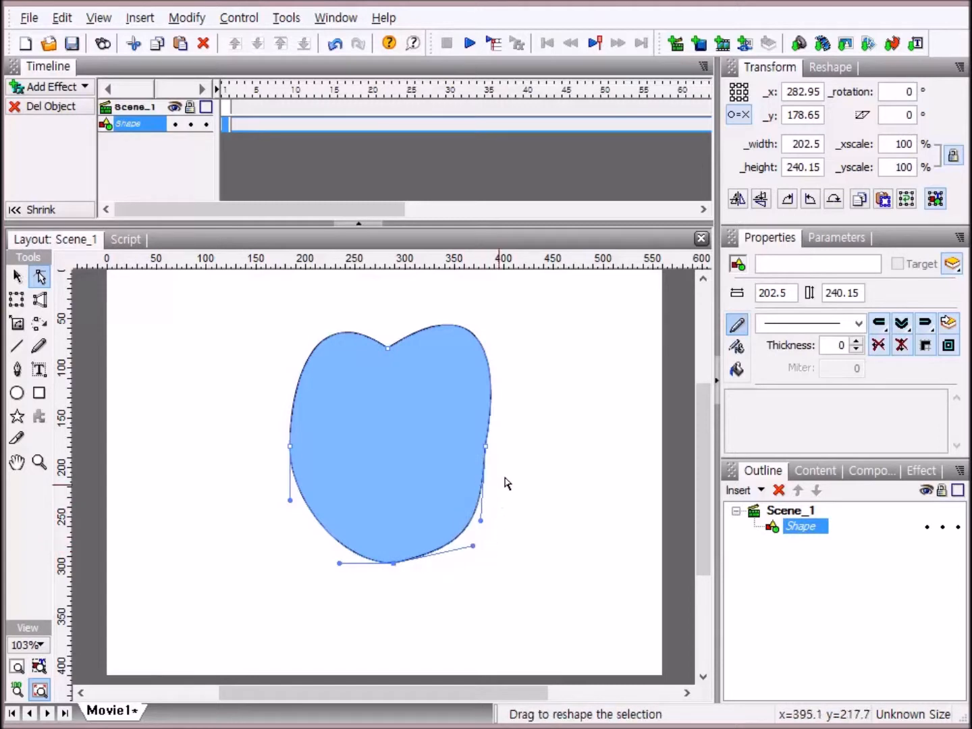
- Move the right anchor point slightly outward, tilt its lower handle inward and stretch its upper handle further up
left_click(487, 448)
left_click_drag(486, 448, 498, 449)
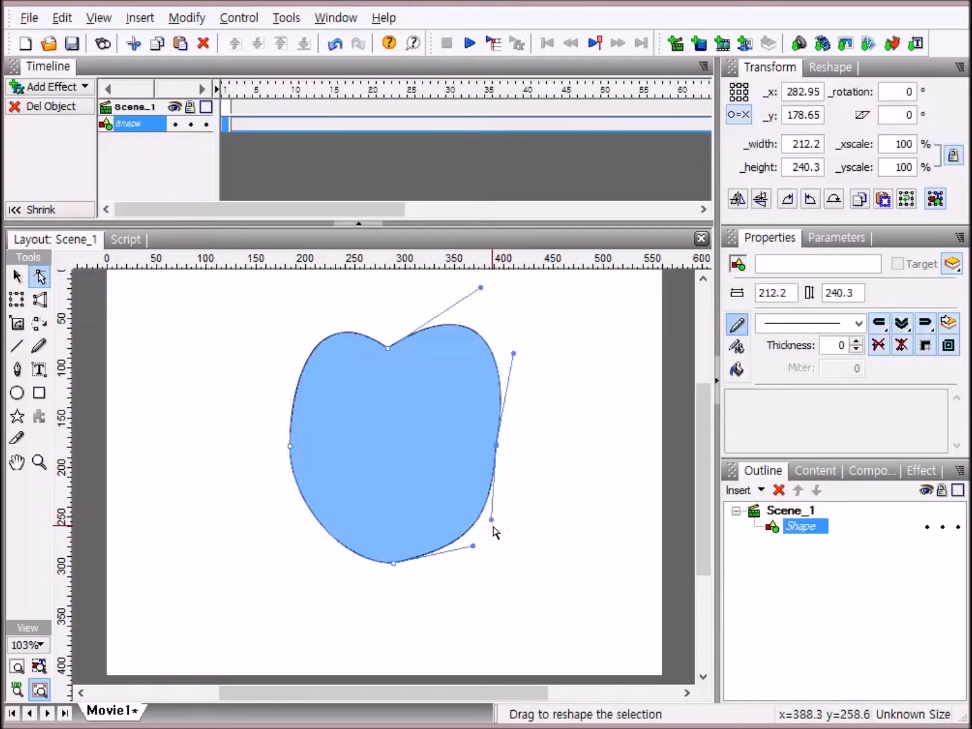
left_click_drag(491, 520, 483, 528)
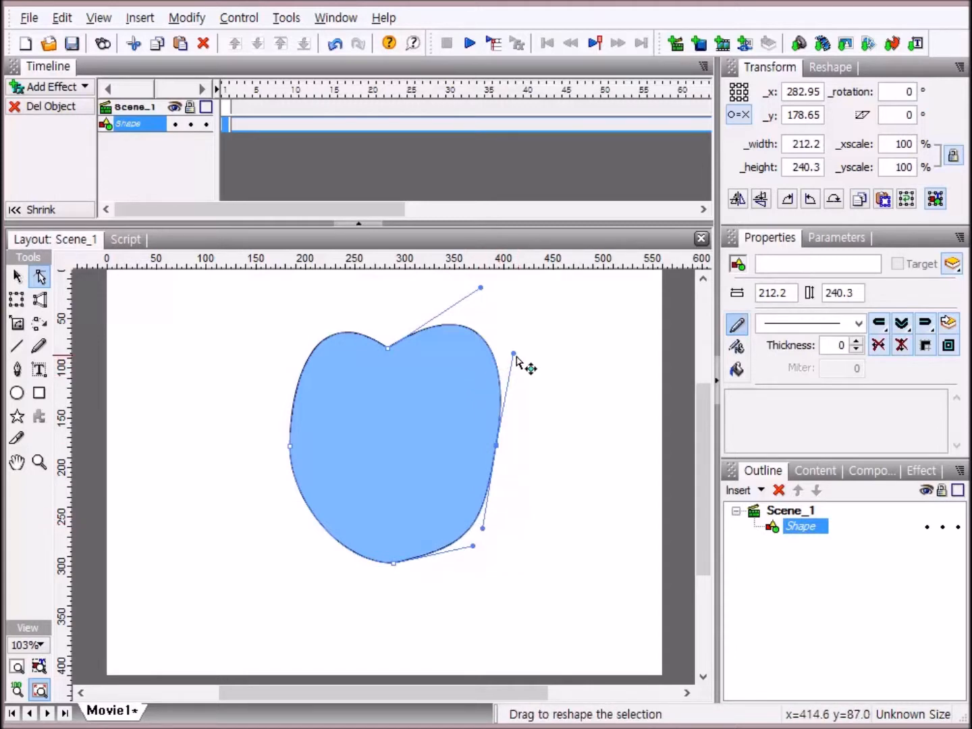
mouse_move(513, 352)
left_mouse_down()
mouse_move(503, 348)
mouse_move(515, 334)
left_mouse_up()
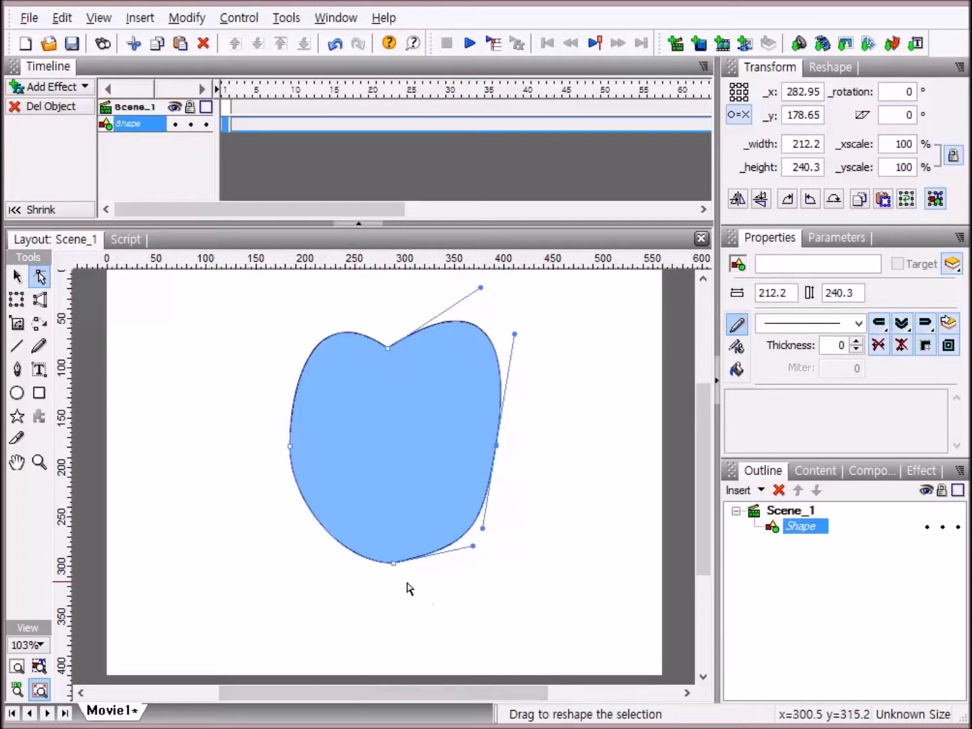
- Select the bottom anchor point and pull its left handle upward to make the heart's lower tip pointed
left_click_drag(393, 566, 395, 568)
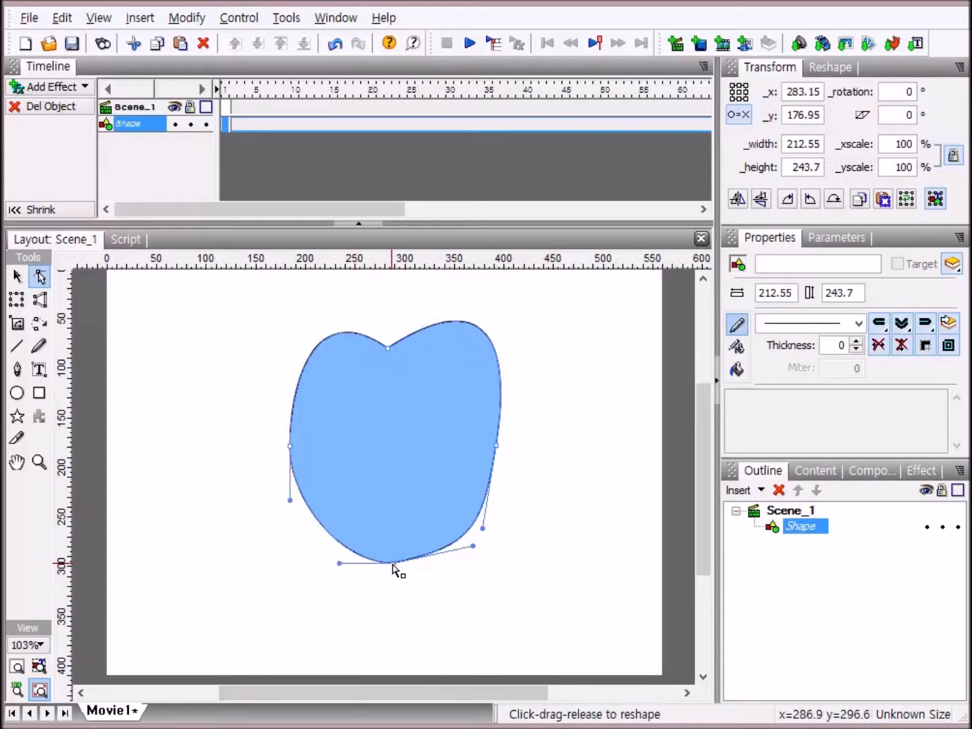
left_click_drag(338, 560, 328, 527)
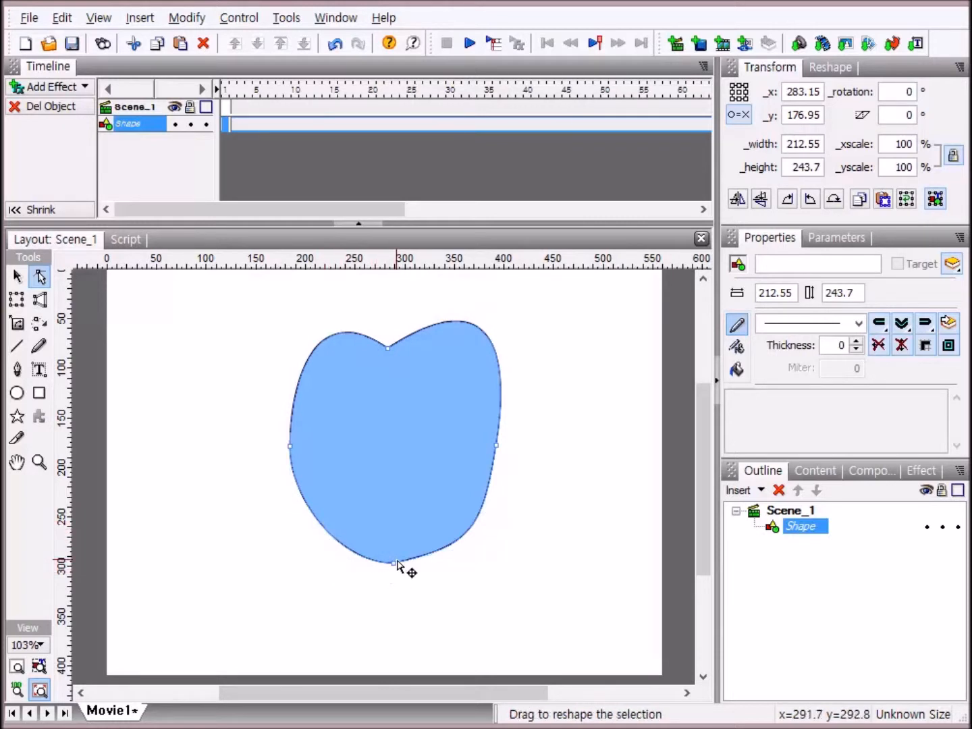
left_click(394, 564)
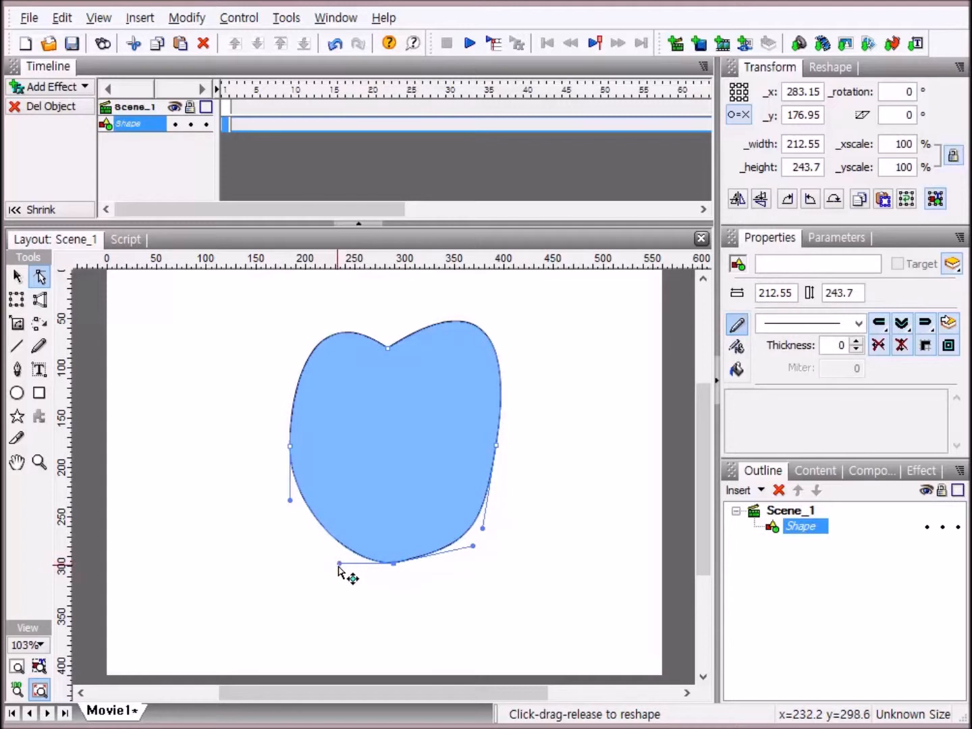
left_click_drag(340, 565, 326, 532)
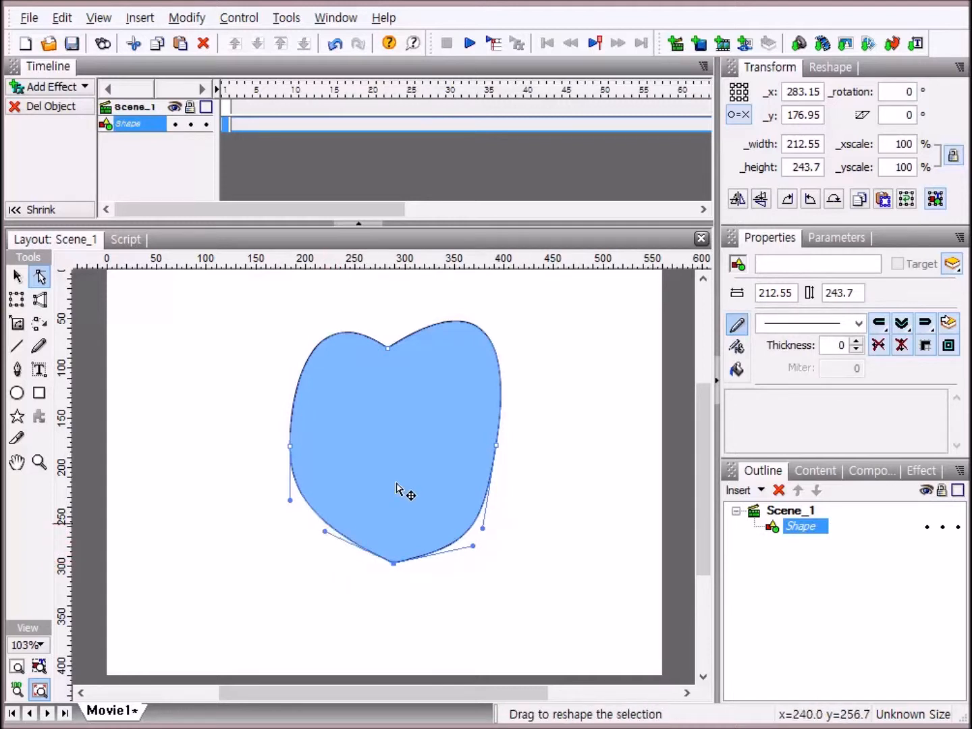
- Move the left anchor point up and raise the handles of the upper-left curve until the heart is about 213 wide and 250 high
left_click(291, 447)
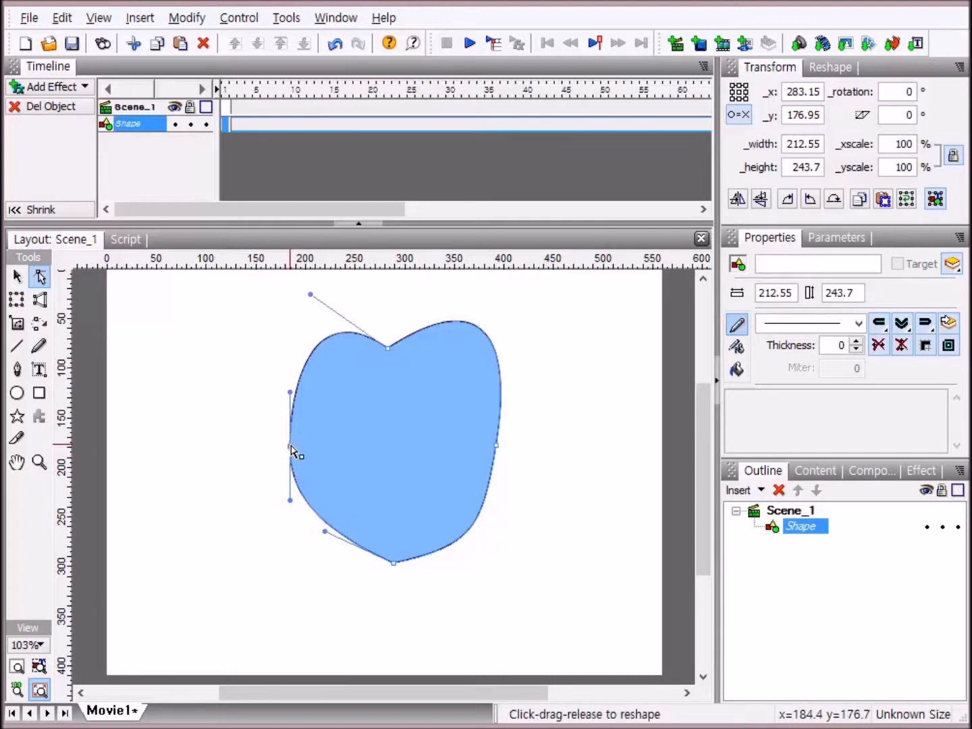
left_click_drag(291, 446, 294, 426)
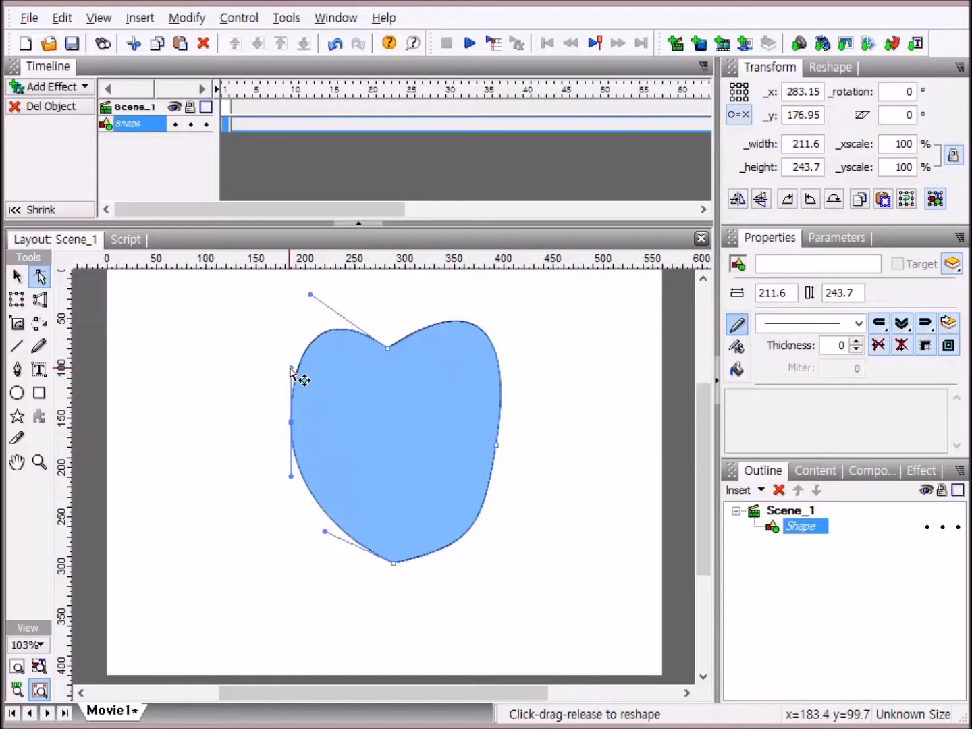
left_click_drag(294, 369, 332, 287)
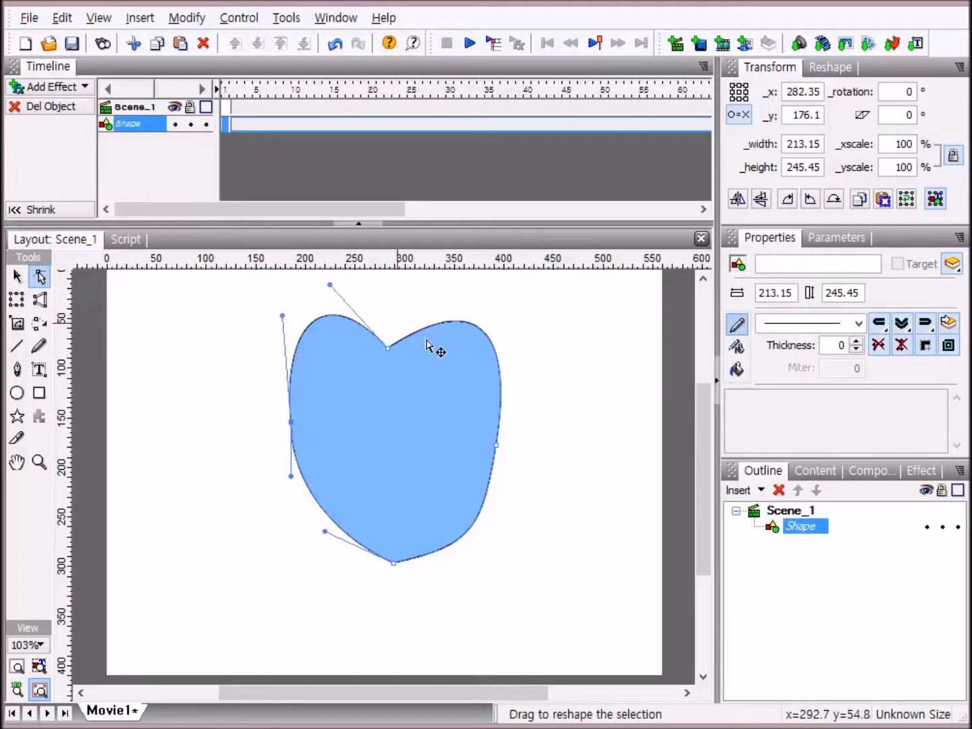
- Pull both handles of the lower-right curve inward and move the top notch point down until the heart is about 214 wide and 220 high
left_click(454, 534)
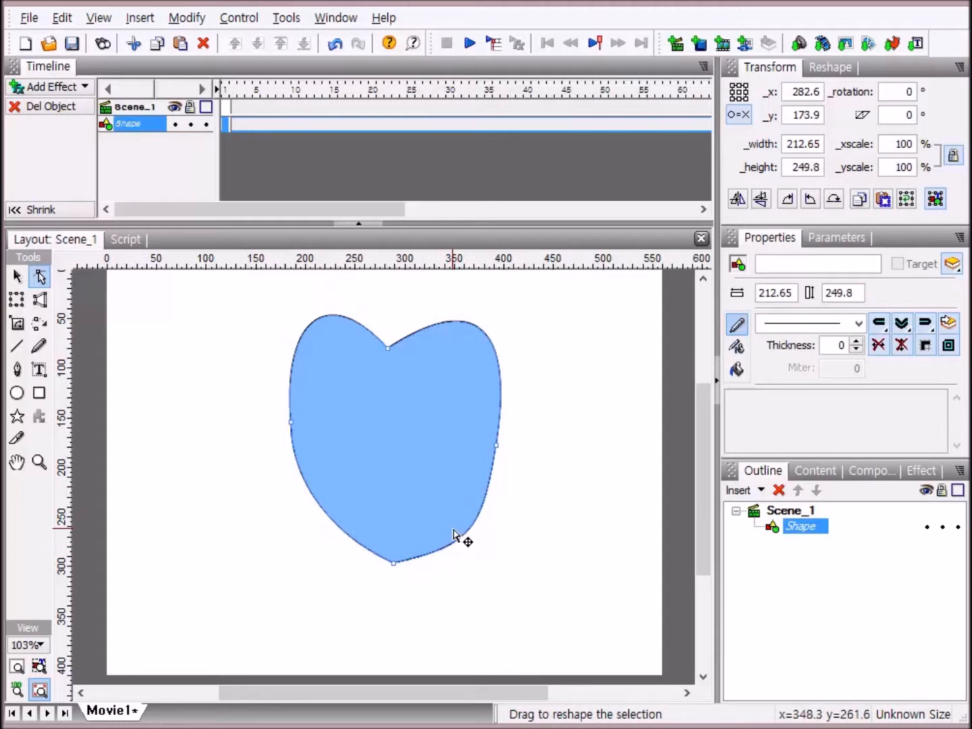
left_click(455, 557)
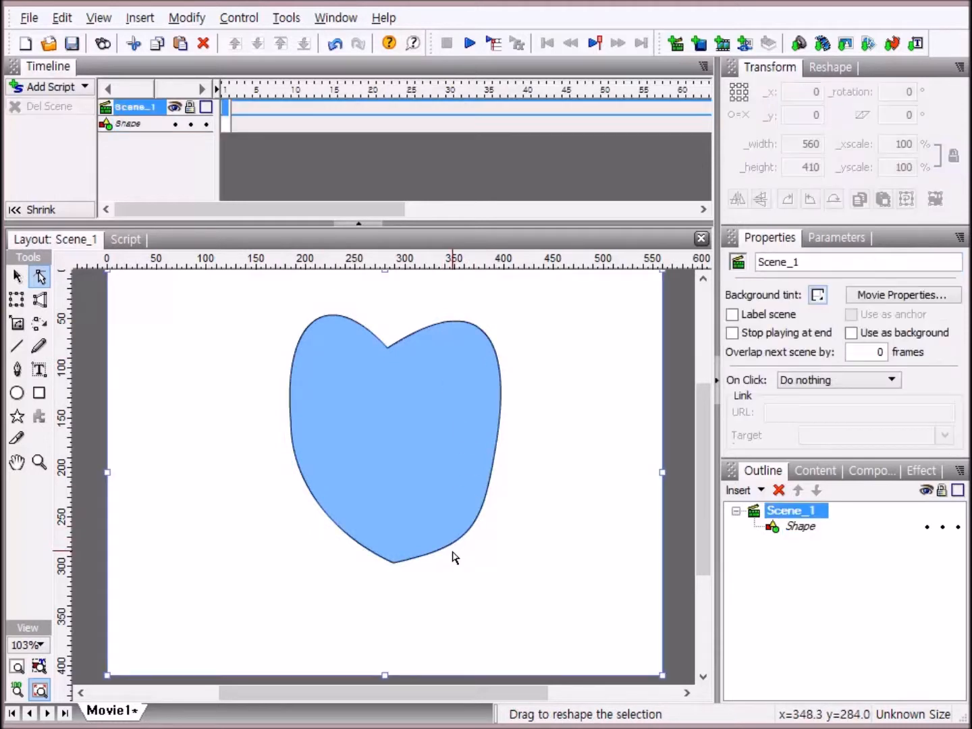
left_click(395, 569)
left_click(395, 564)
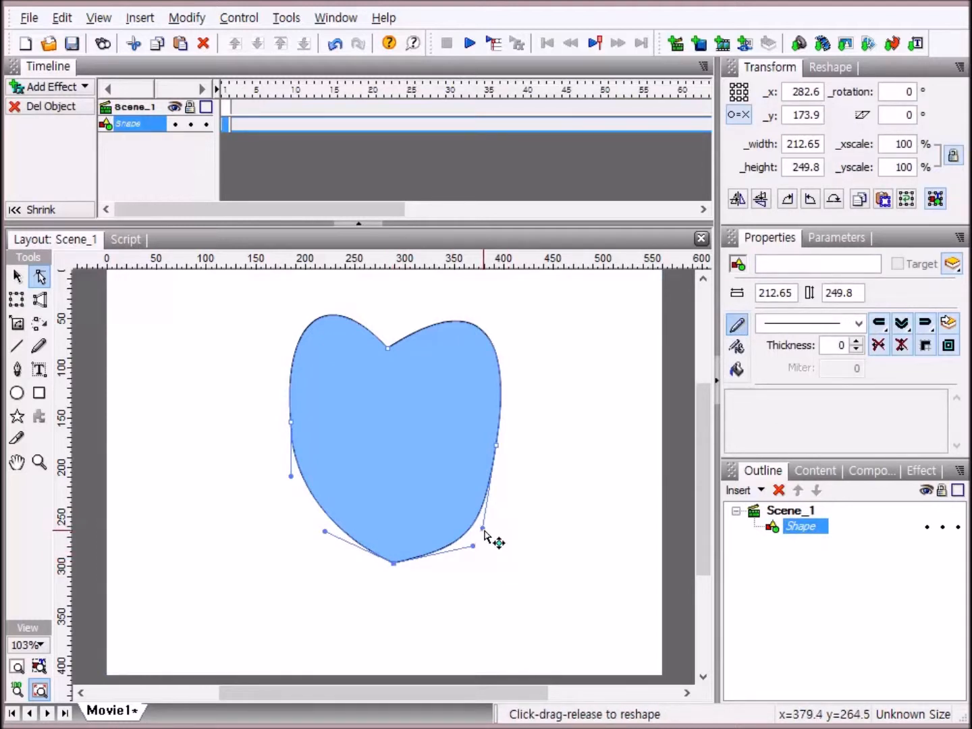
left_click_drag(483, 528, 473, 530)
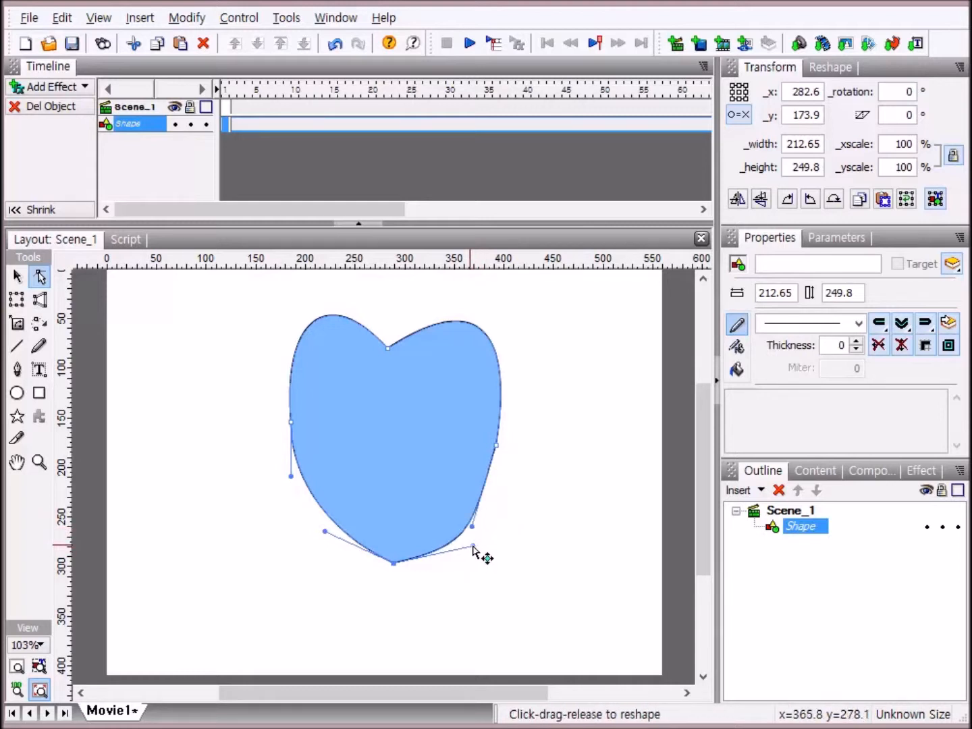
left_click_drag(474, 549, 472, 533)
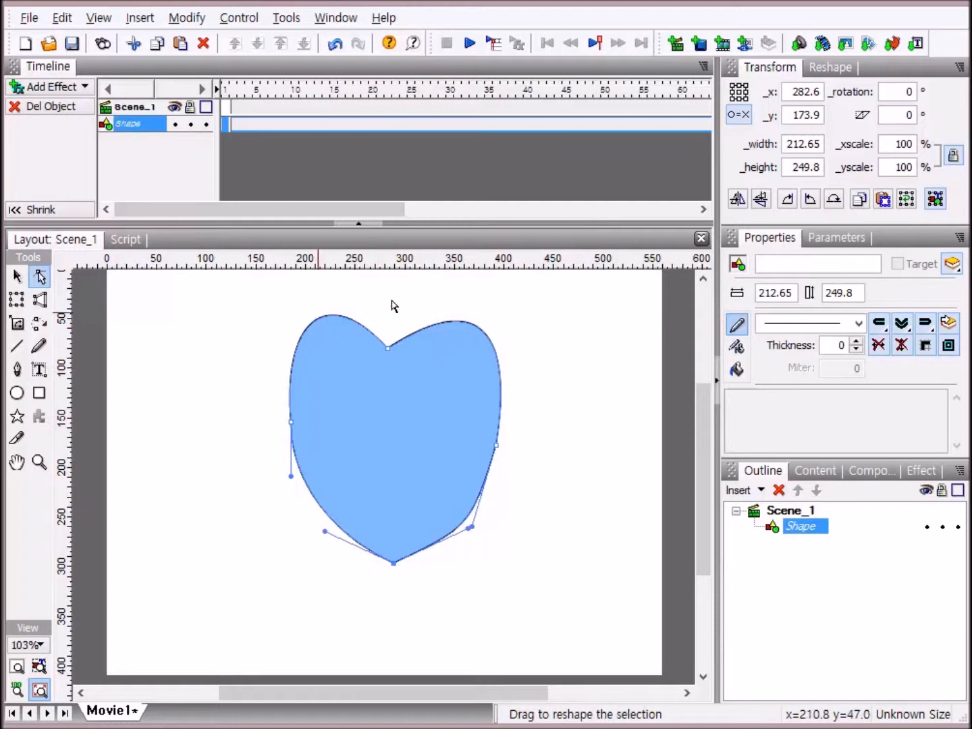
left_click_drag(389, 349, 401, 397)
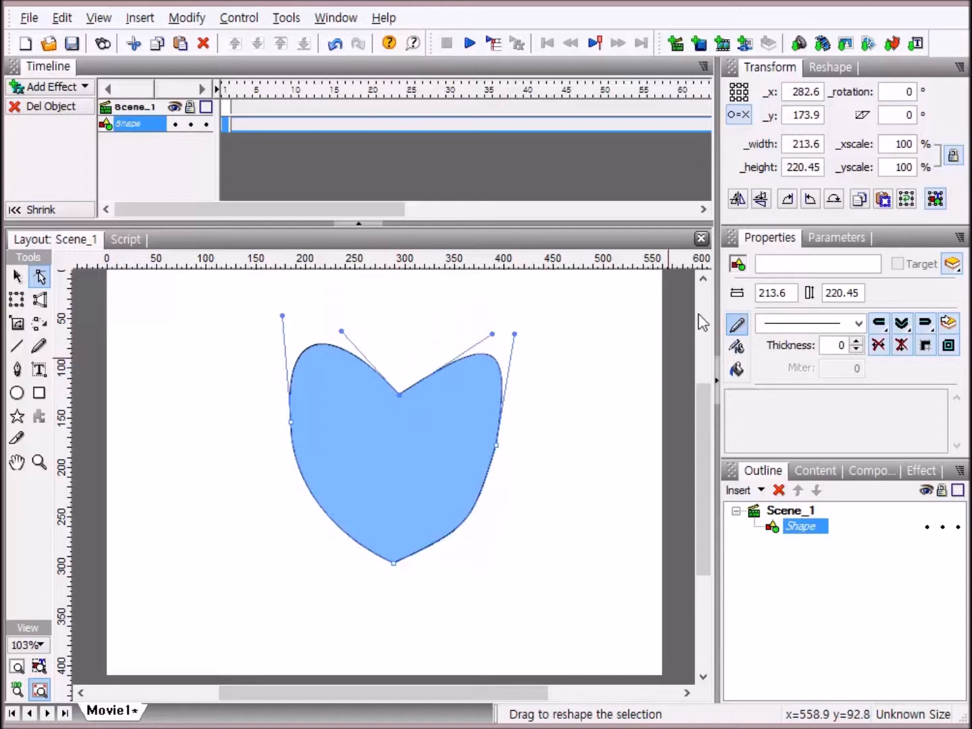
- Pull both handles of the heart's top notch point upward and inward to round the two lobes
left_click(473, 320)
left_click(404, 404)
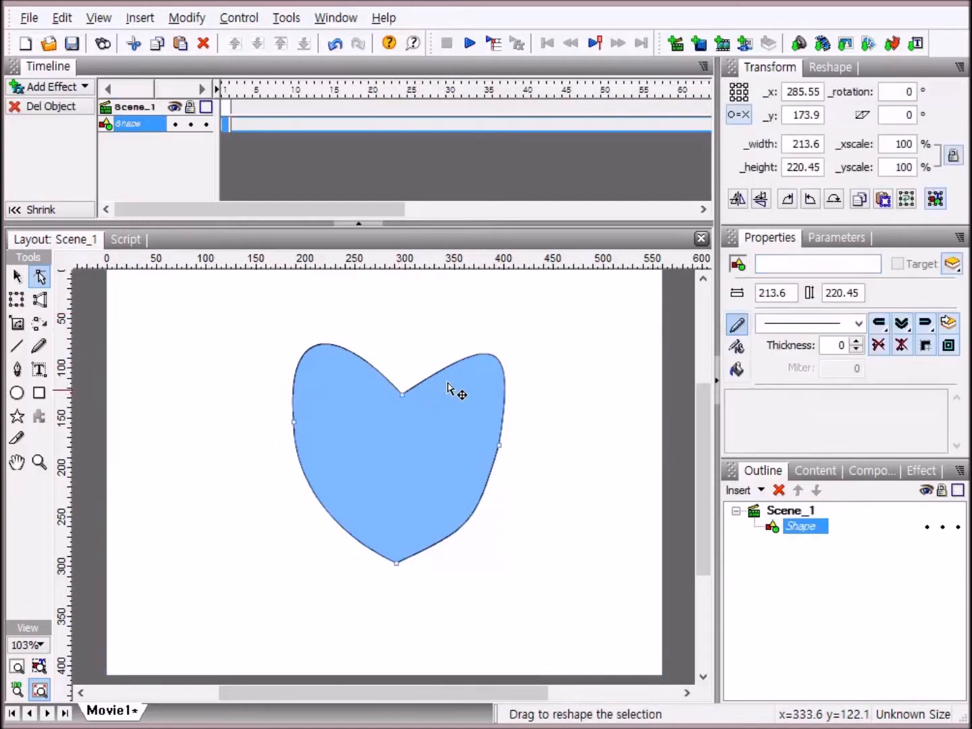
left_click(405, 398)
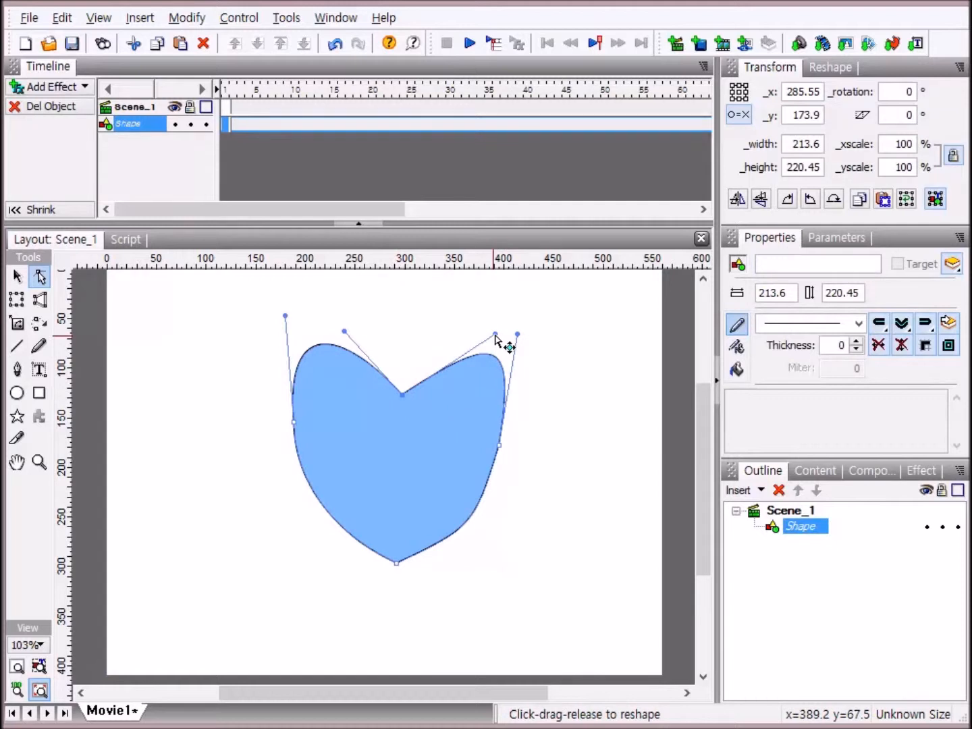
left_click_drag(495, 335, 446, 314)
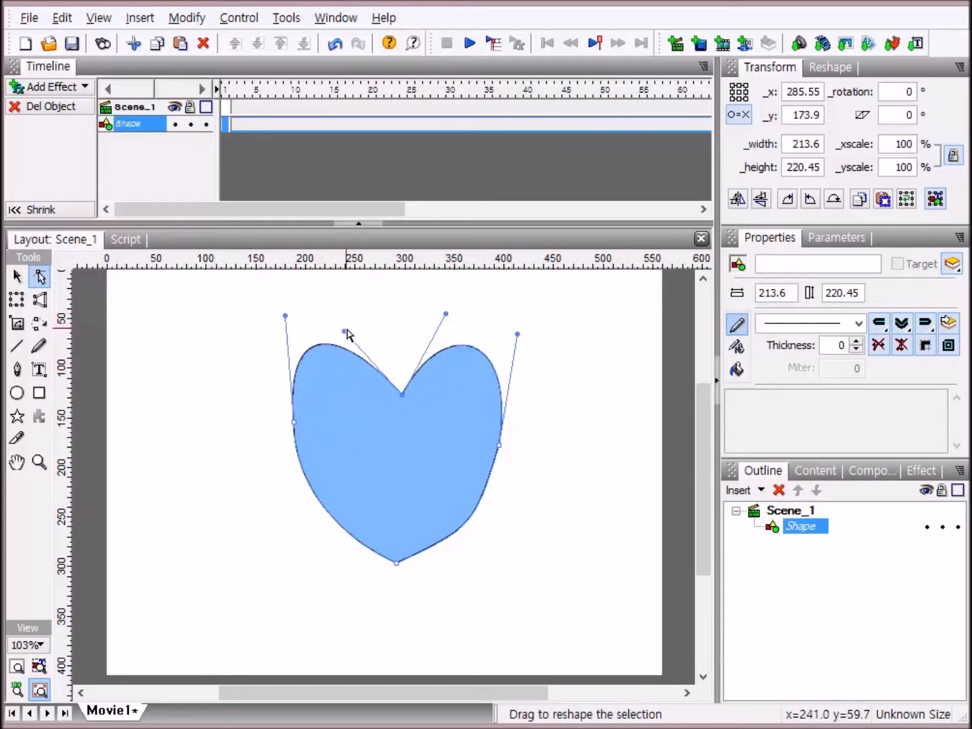
left_click_drag(346, 332, 364, 322)
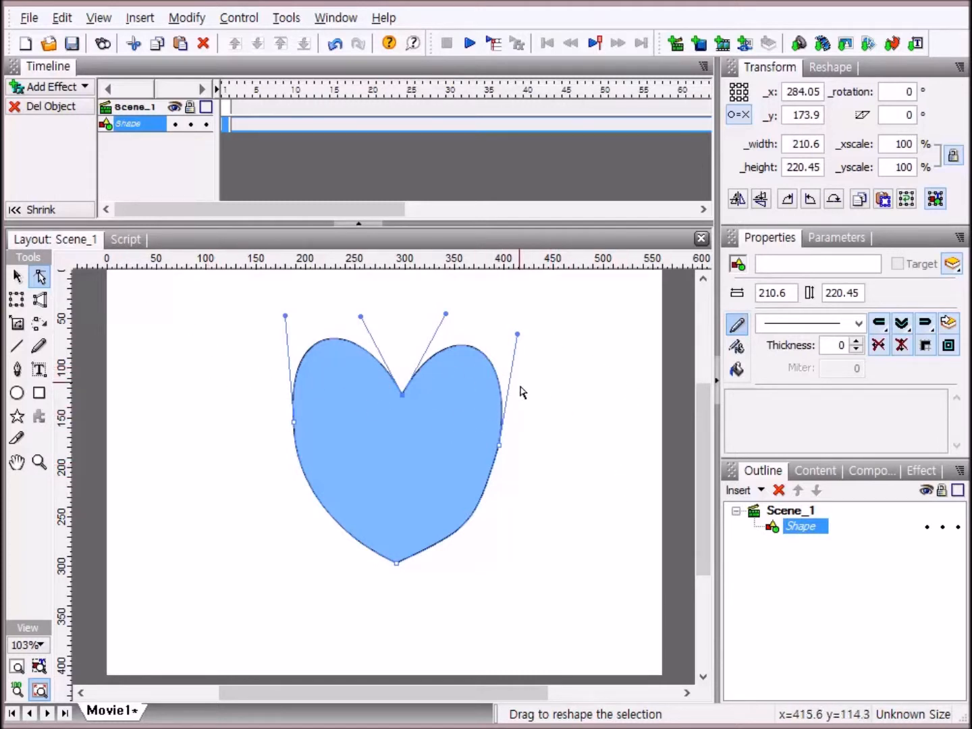
left_click(610, 460)
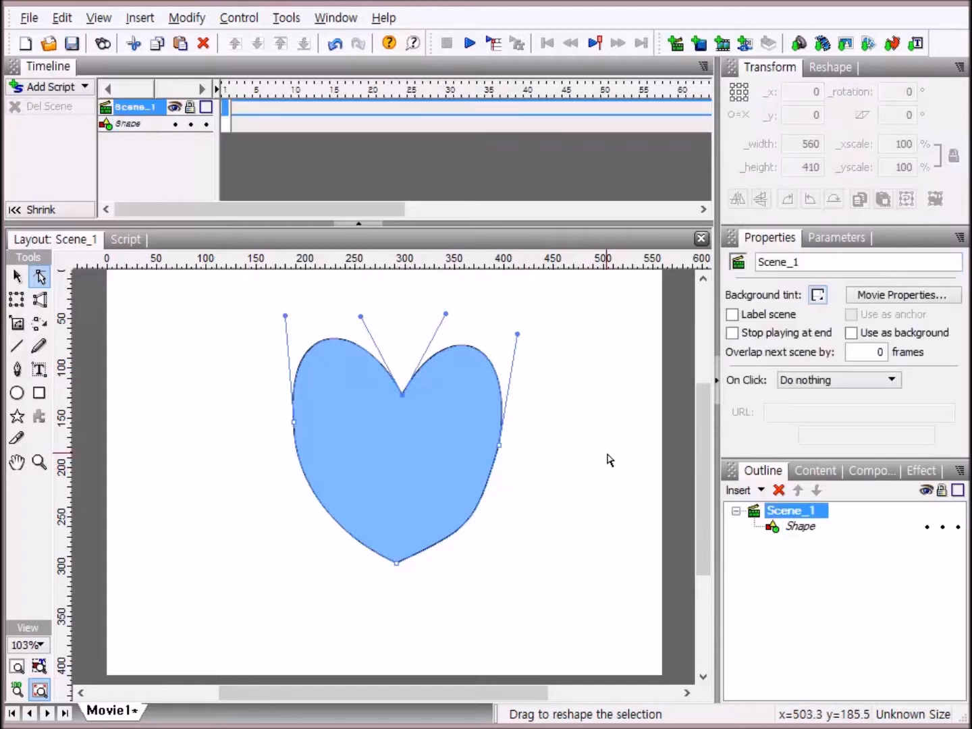
- Fill the heart with solid red, FF0000
left_click(496, 422)
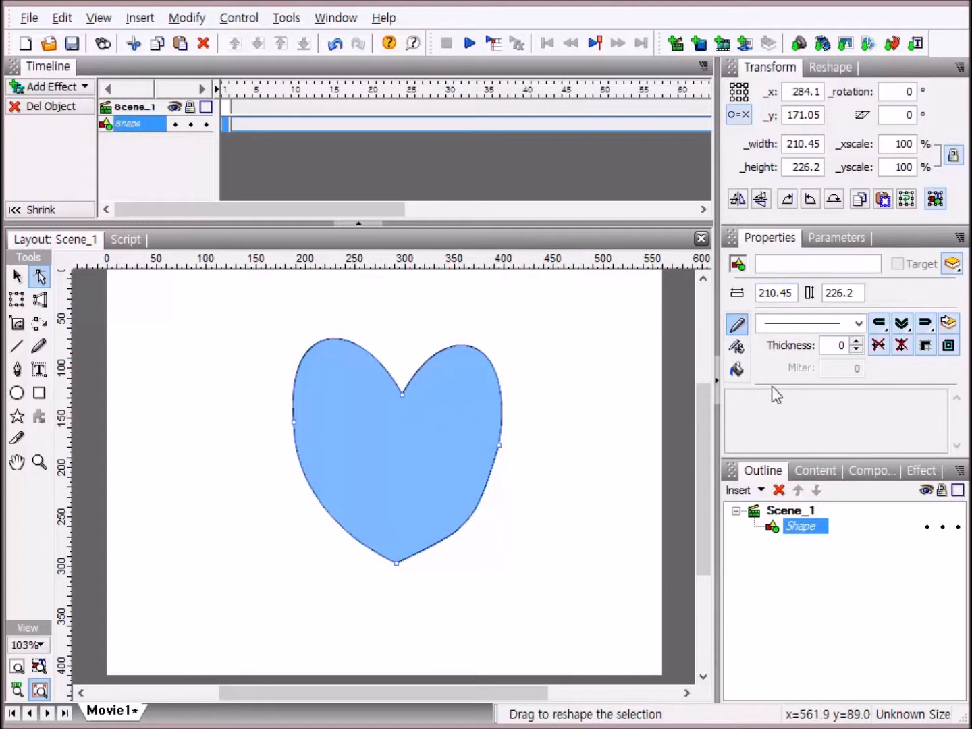
left_click(738, 370)
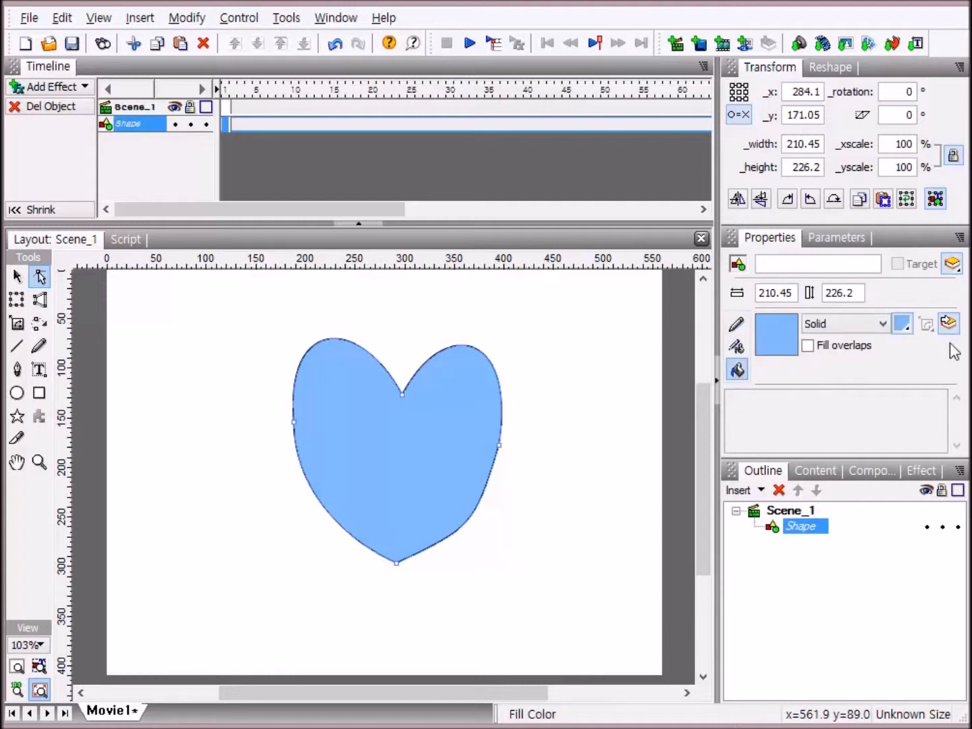
left_click(885, 326)
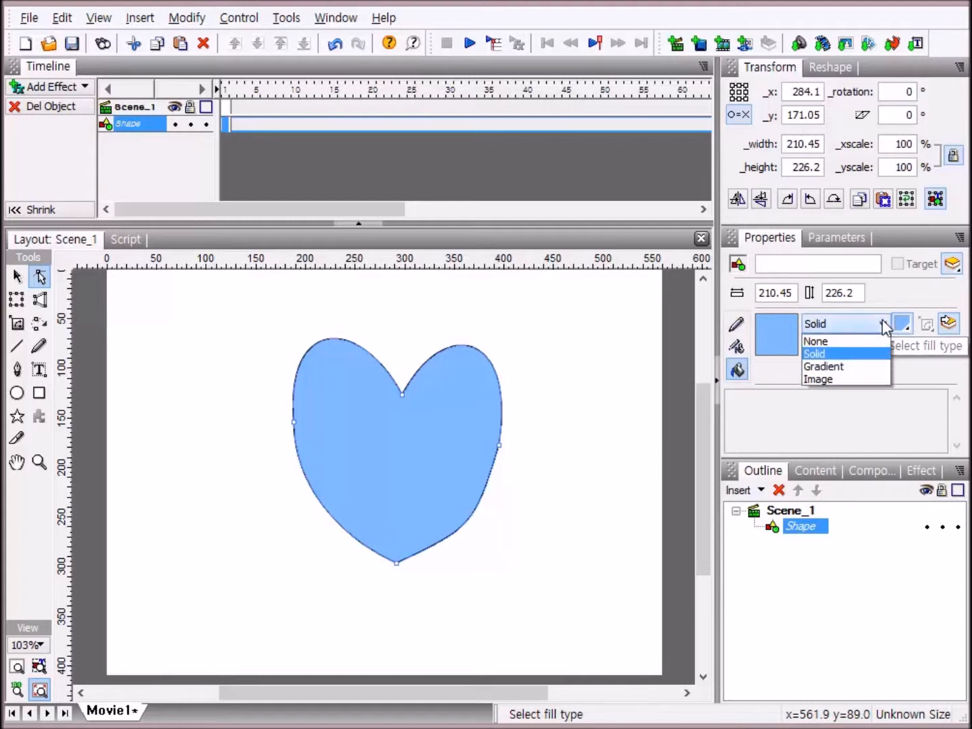
left_click(885, 356)
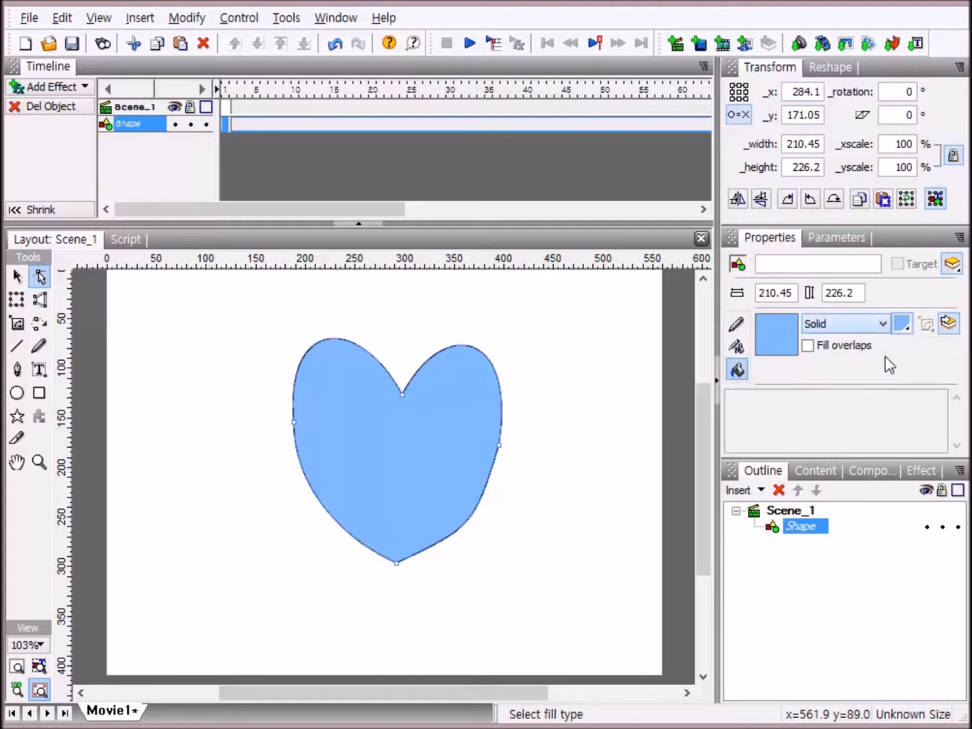
left_click(903, 326)
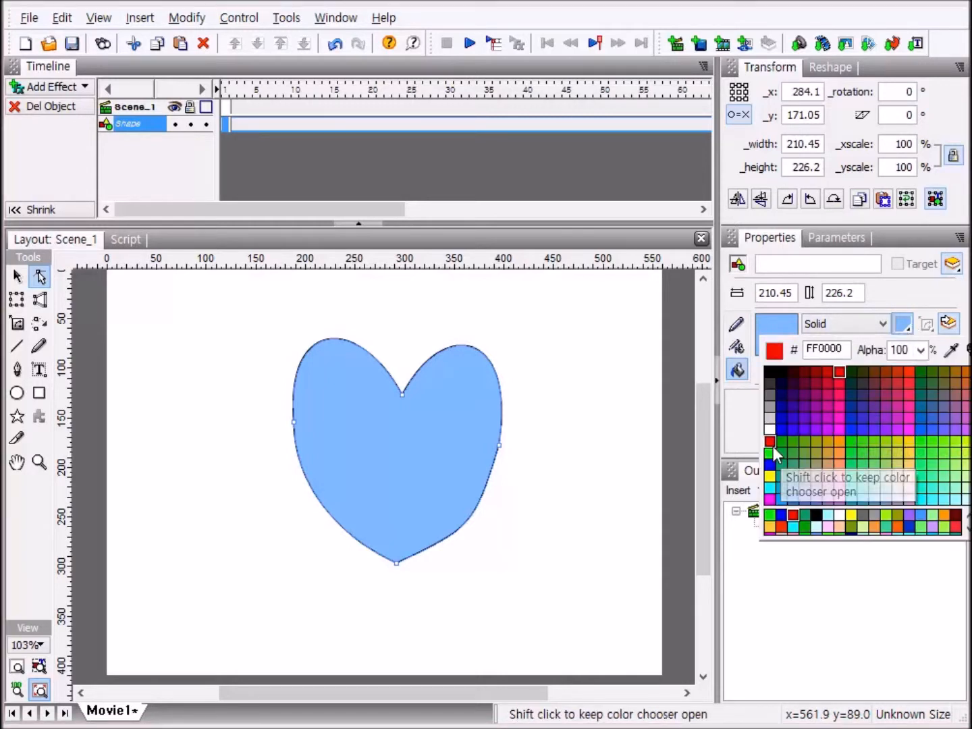
left_click(768, 441)
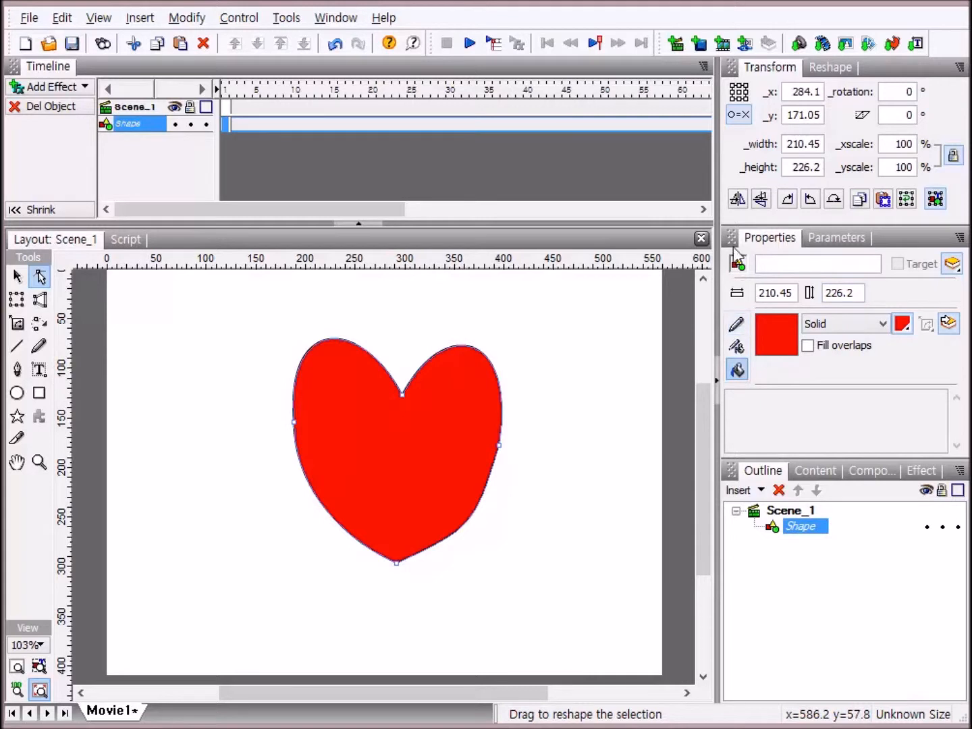
- Set the heart's stroke thickness to 3 and its stroke colour to solid blue
left_click(737, 325)
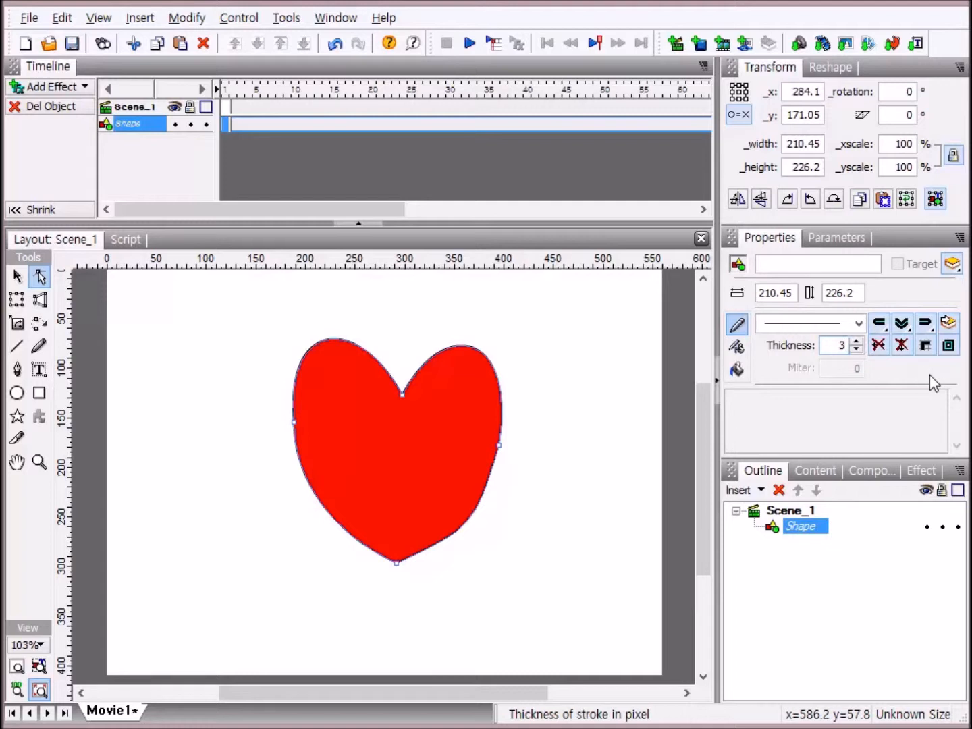
left_click(737, 348)
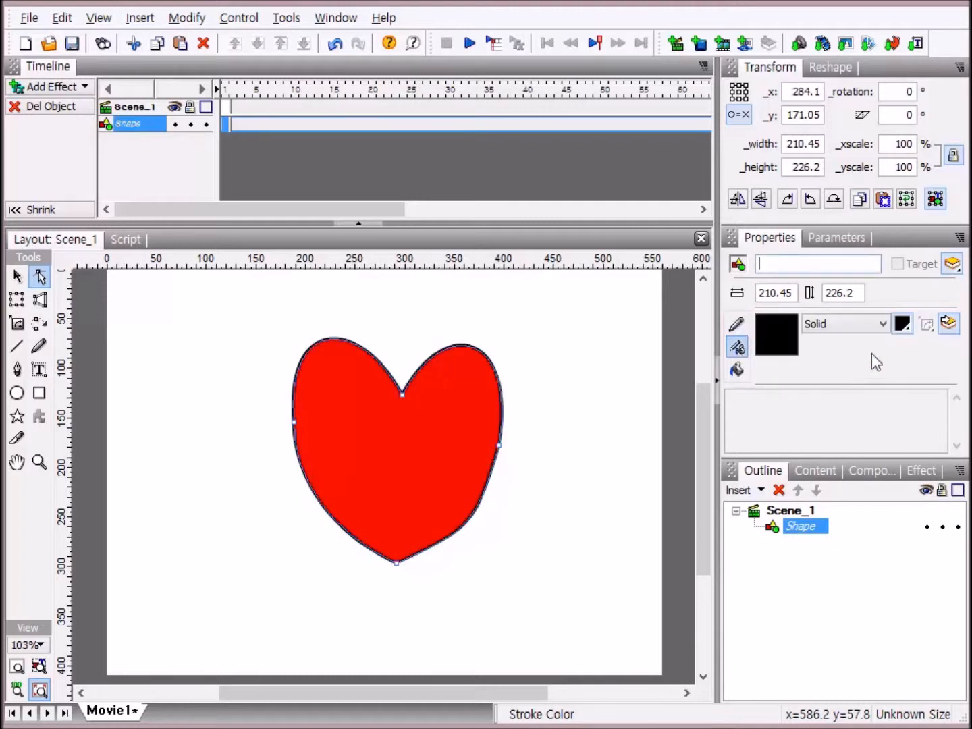
left_click(904, 325)
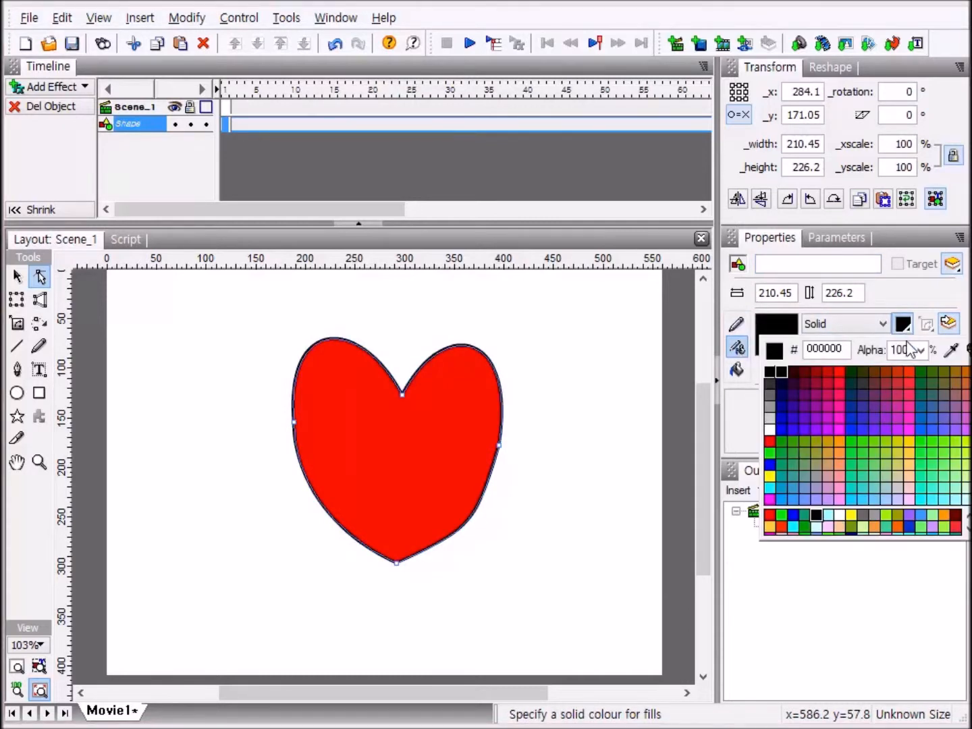
left_click(770, 465)
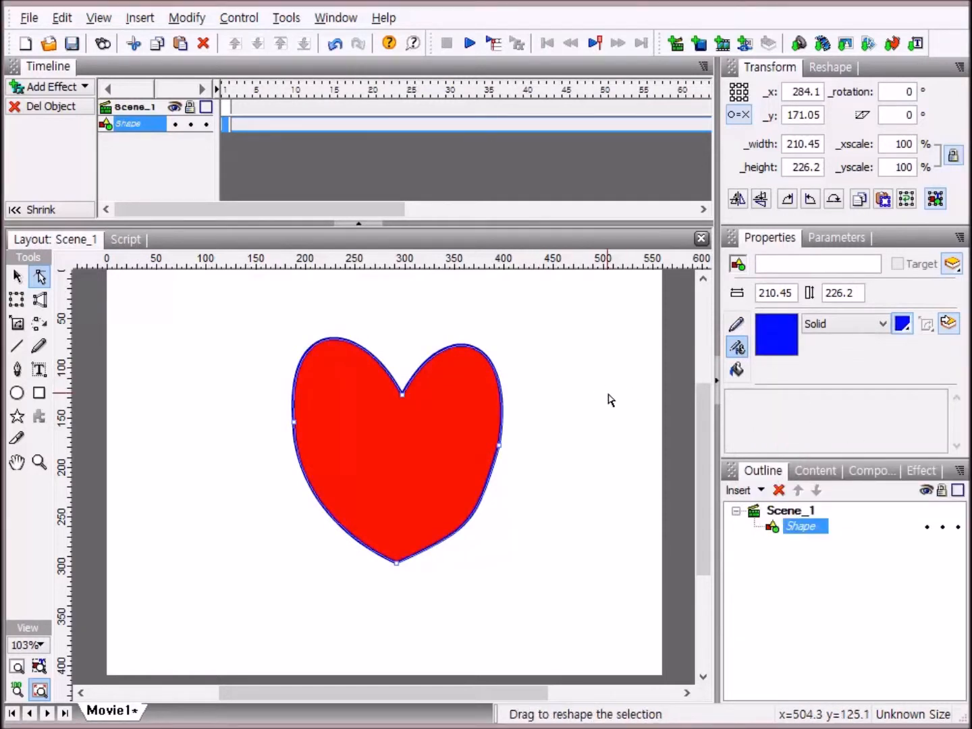
left_click(610, 399)
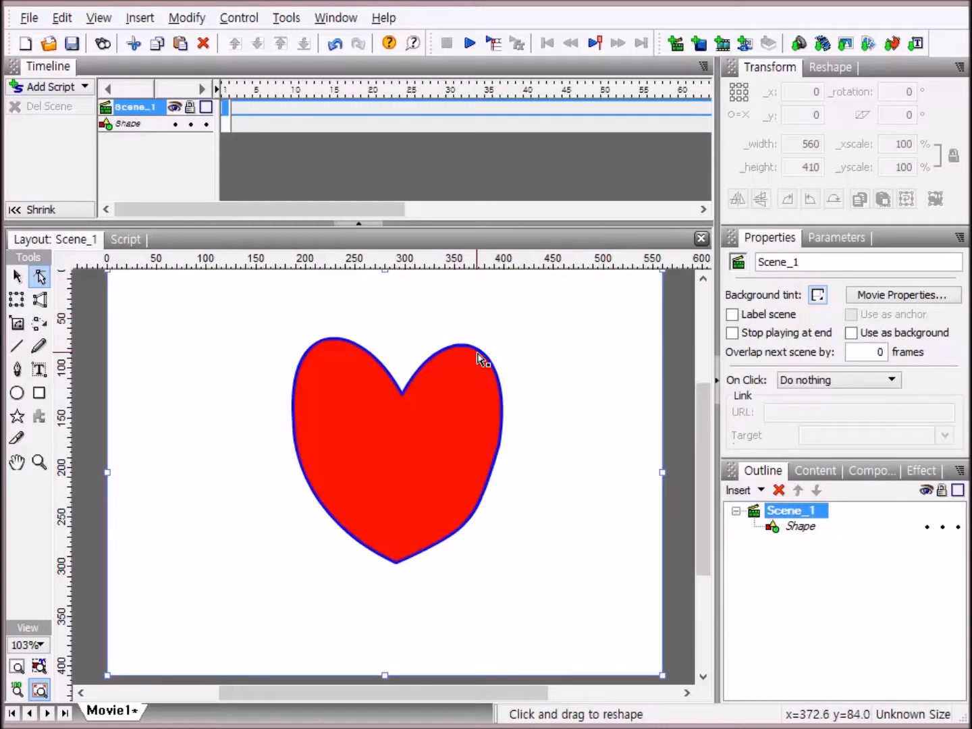
- Shrink the heart to about 118 wide and 114 high and move it to about x 286, y 76
left_click(17, 277)
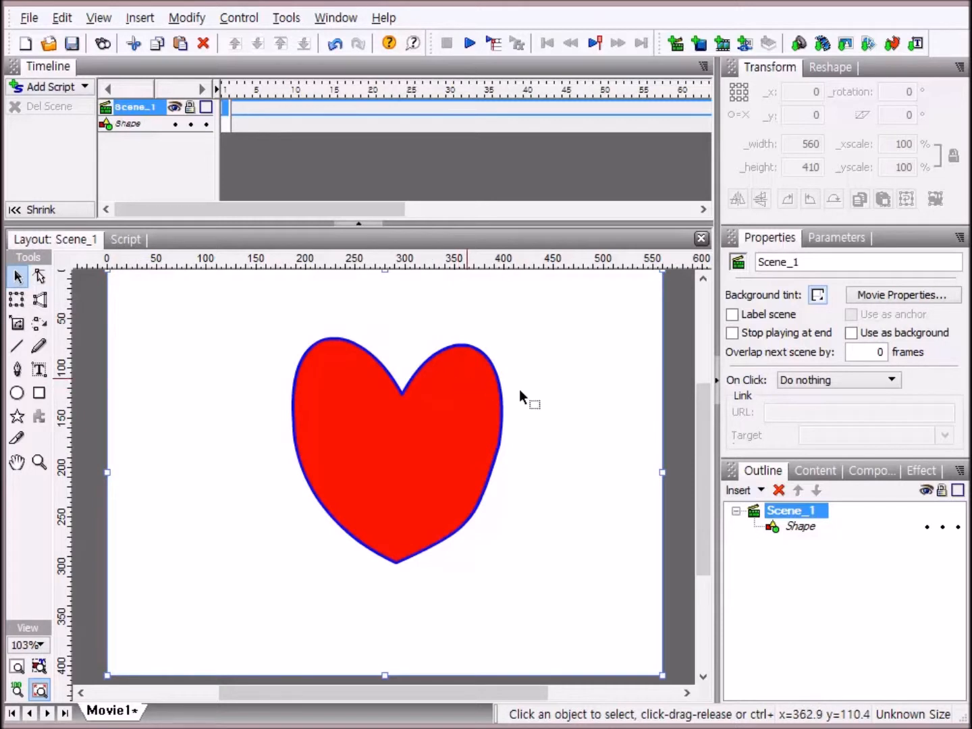
left_click(475, 467)
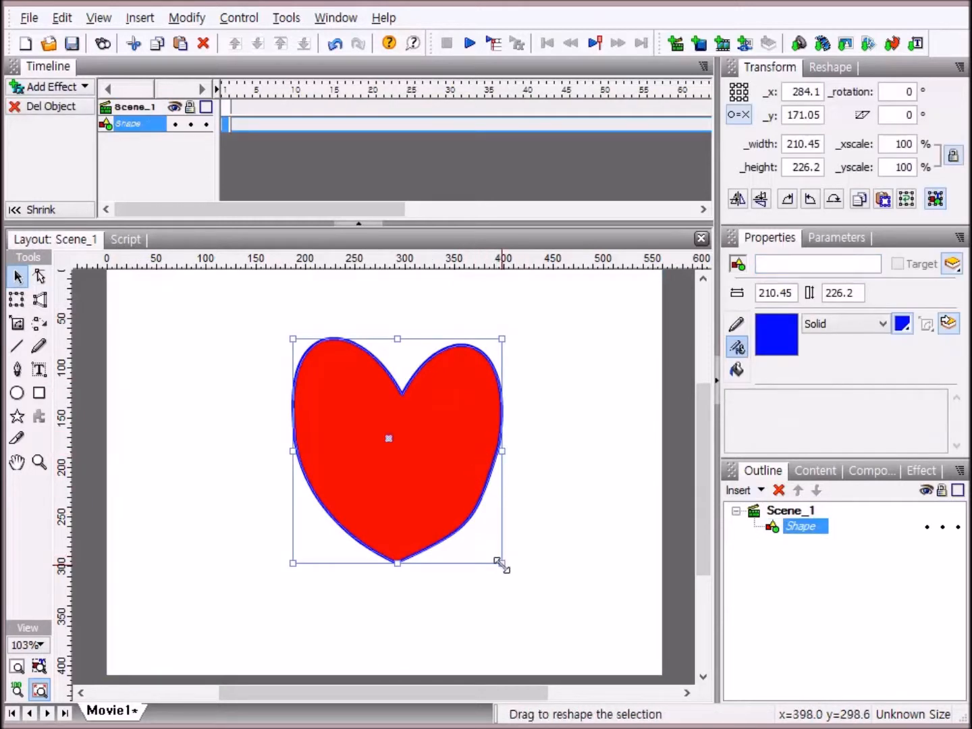
left_click_drag(502, 564, 457, 414)
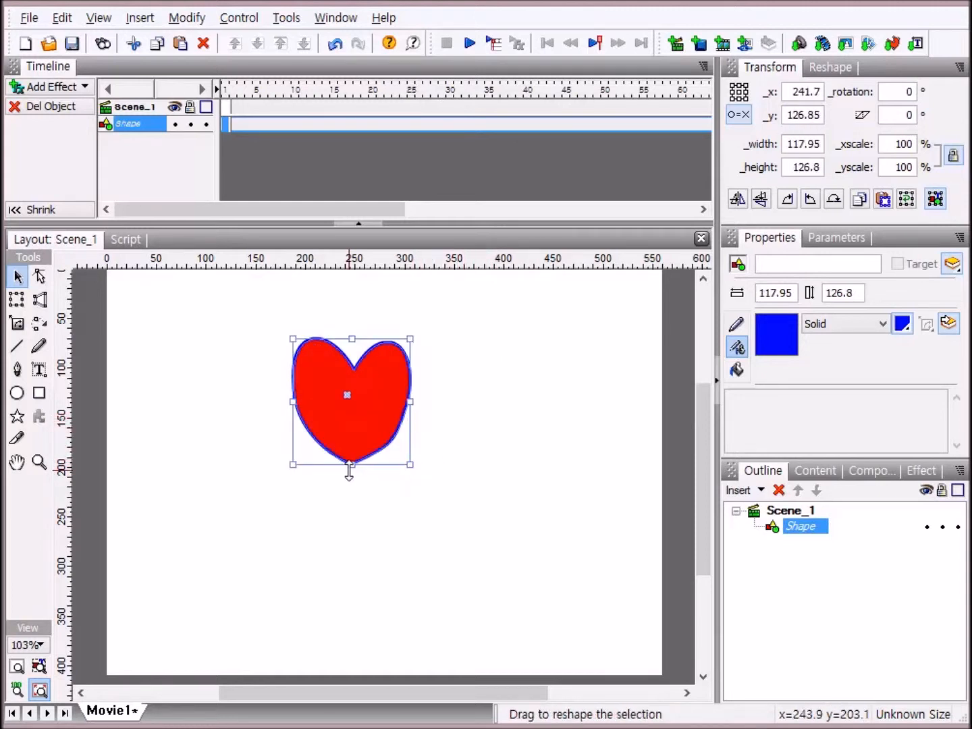
left_click_drag(351, 468, 352, 451)
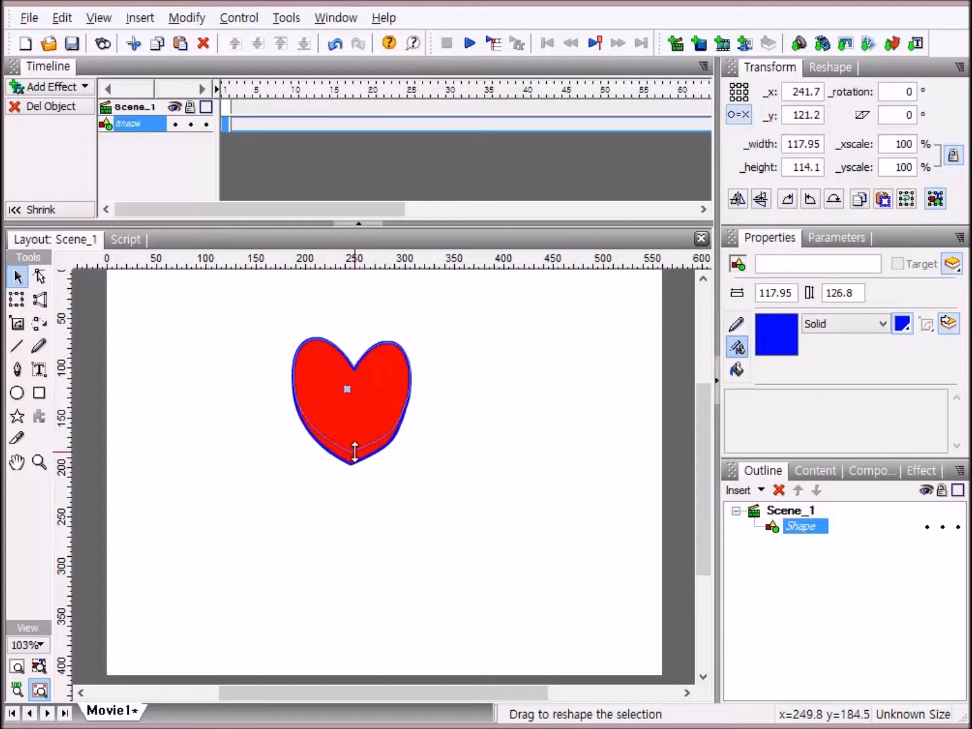
left_click_drag(389, 403, 433, 359)
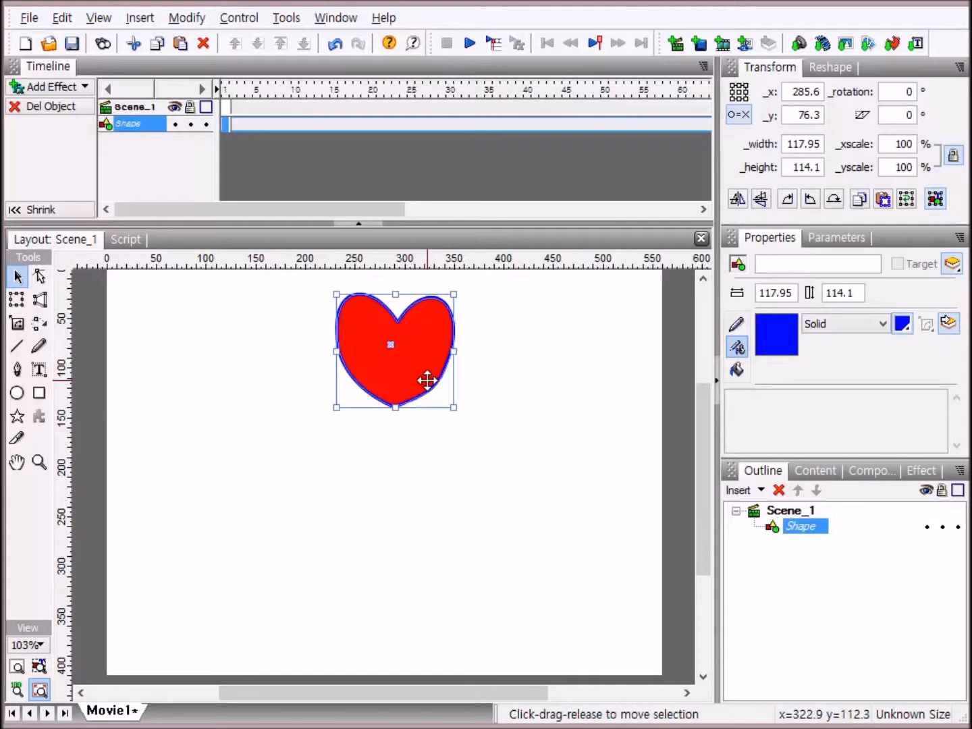
- Duplicate the heart slightly lower so it overlaps the original, at about y 125, and fill the copy with solid green
left_click_drag(428, 380, 426, 428)
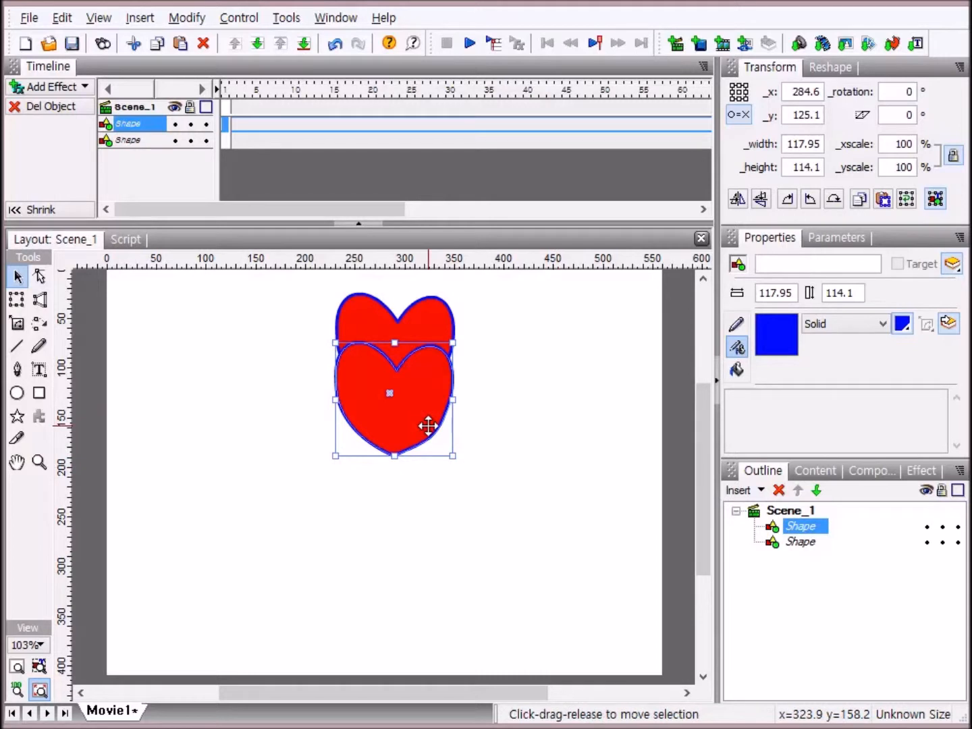
left_click(737, 372)
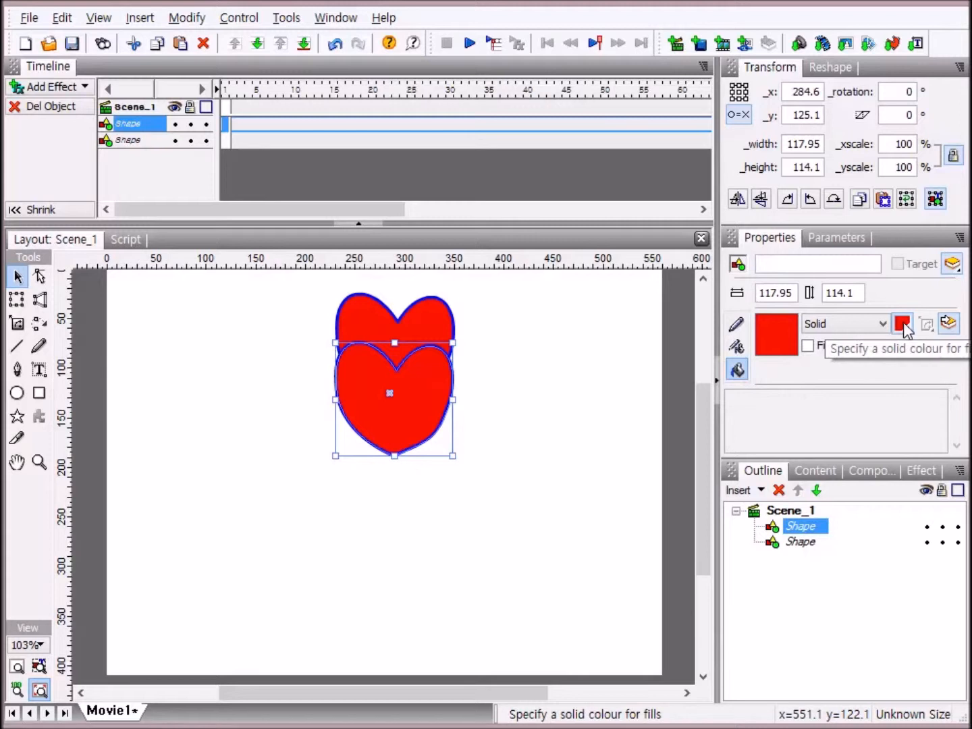
left_click(904, 326)
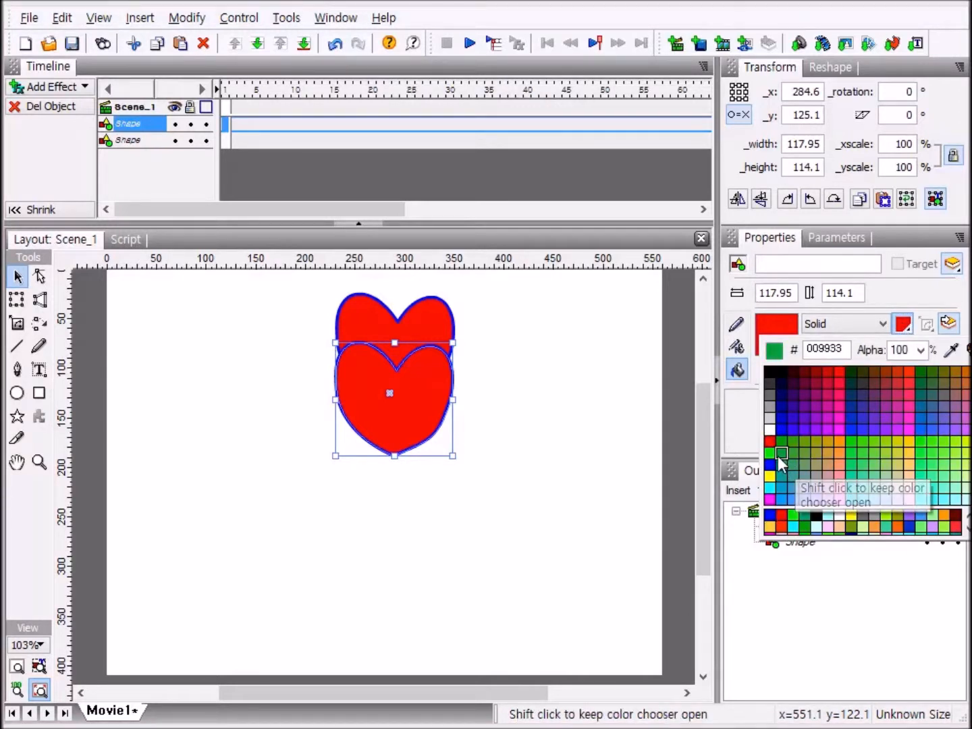
left_click(770, 452)
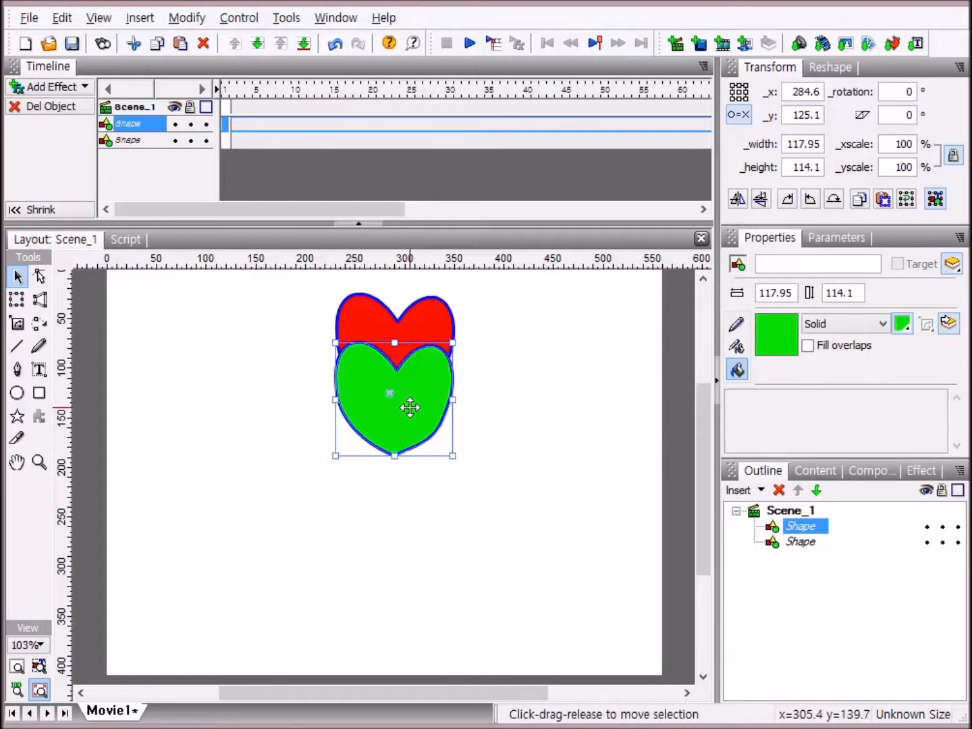
- Stack four more green heart copies downward to about y 246, and move the red heart to about x 208, y 133
left_click_drag(410, 407, 414, 528)
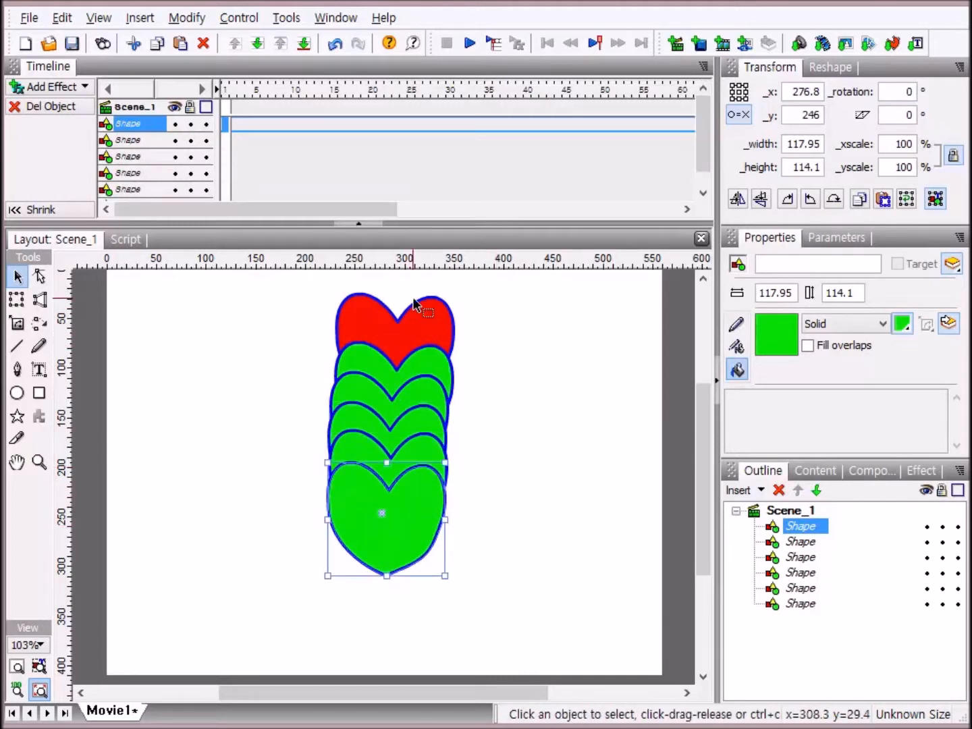
left_click(424, 320)
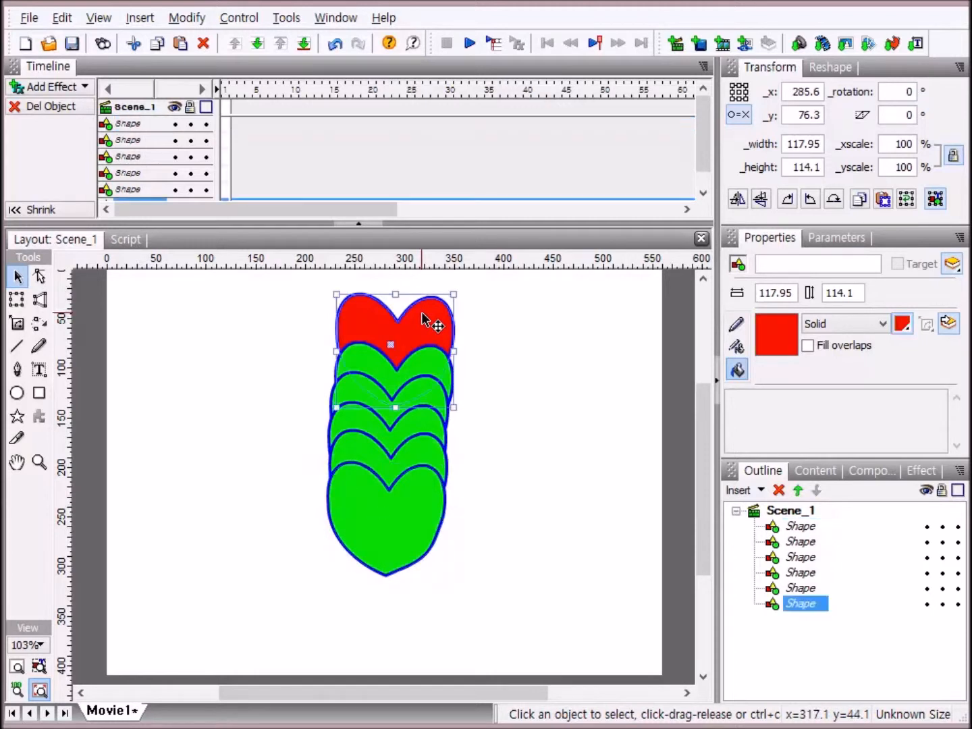
left_click_drag(424, 319, 347, 371)
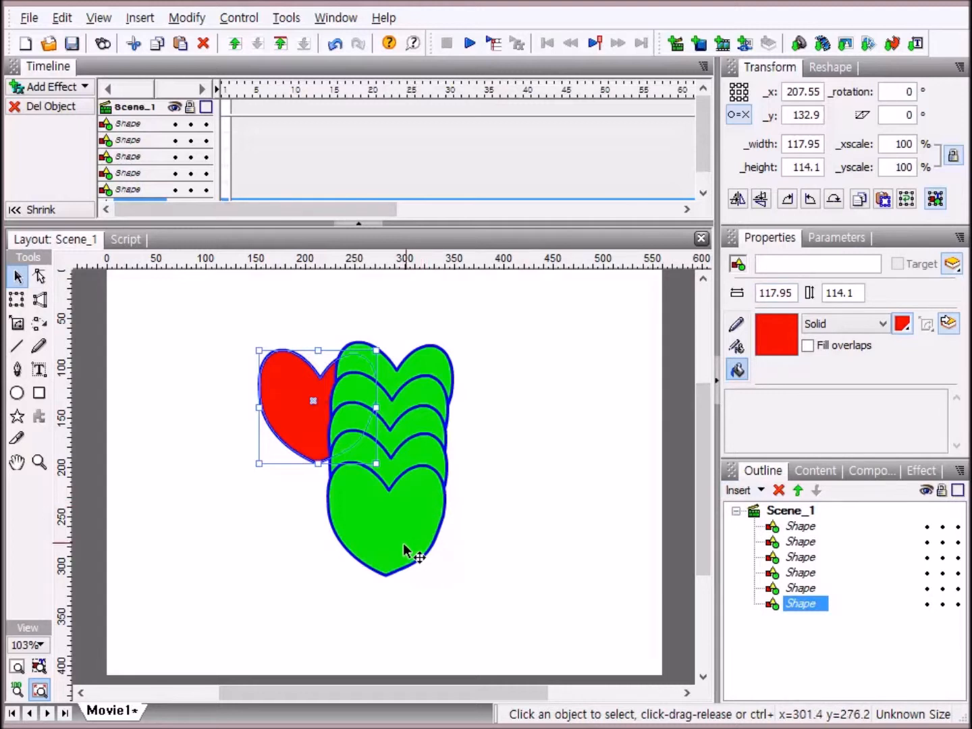
- Examine which stacking-order options are offered for the frontmost green heart
right_click(389, 511)
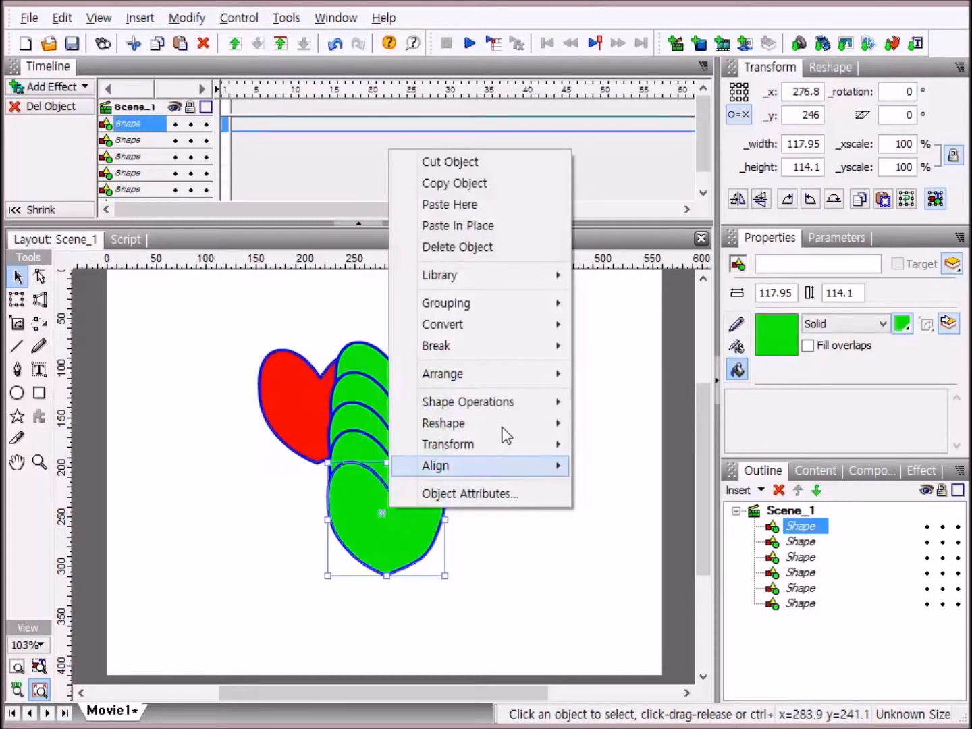
mouse_move(477, 385)
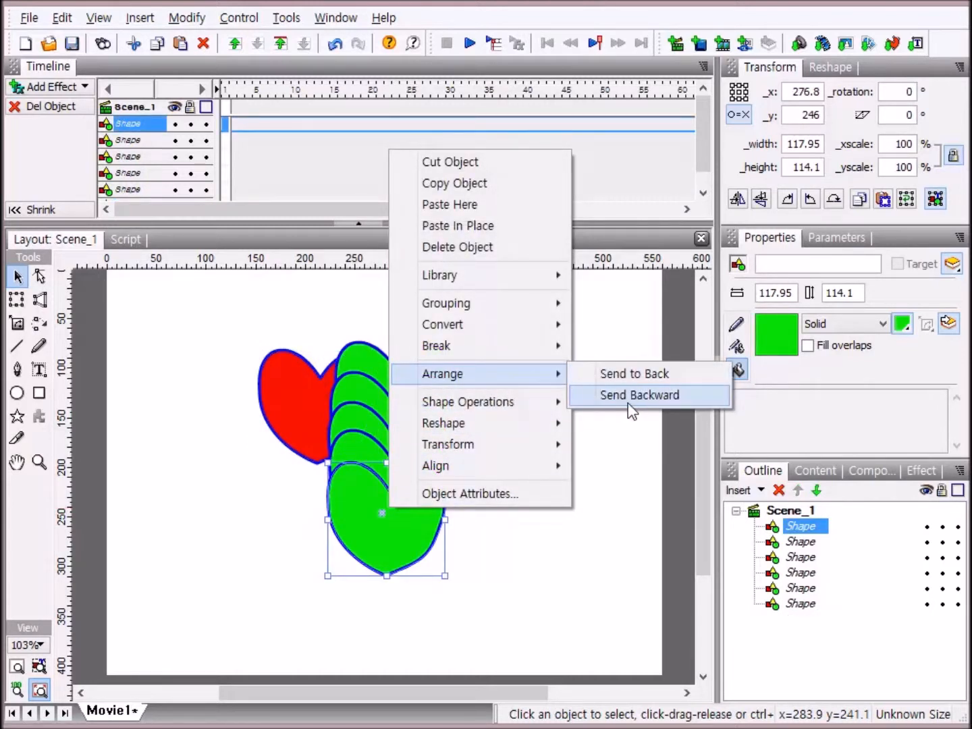
left_click(633, 475)
left_click(631, 467)
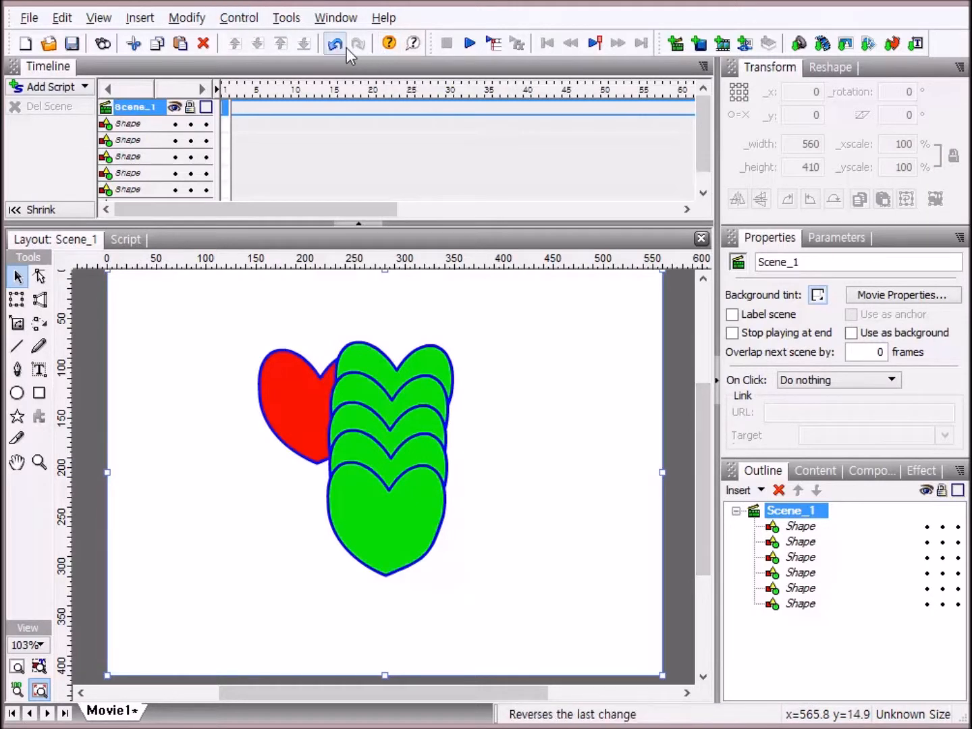
left_click(409, 530)
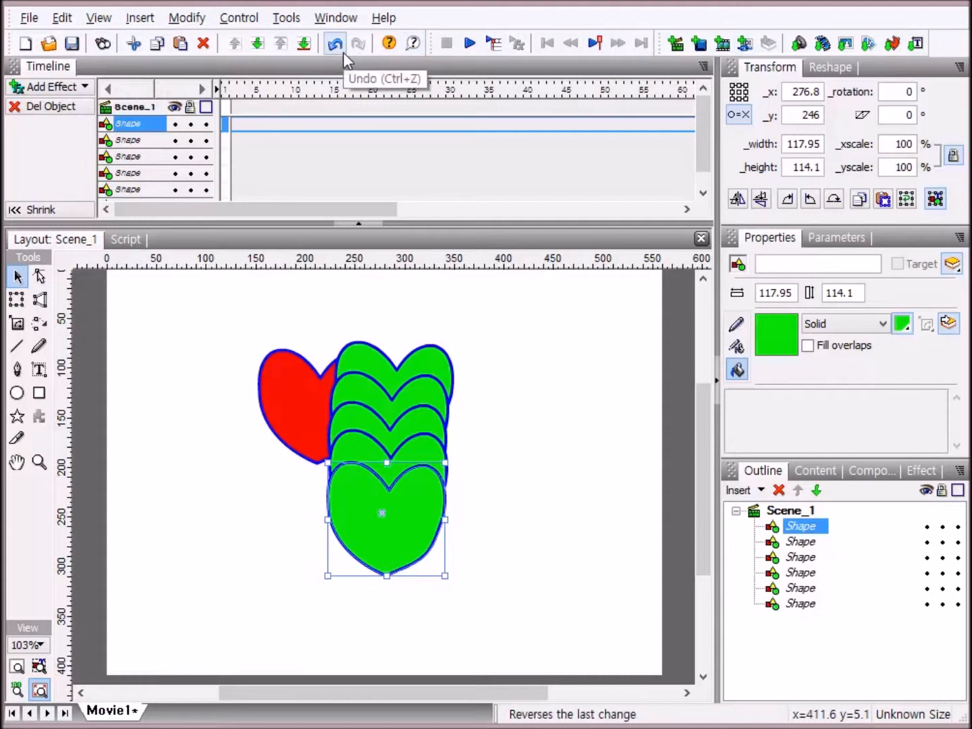
- Examine which stacking-order options are offered for the red heart behind the green ones
left_click(297, 403)
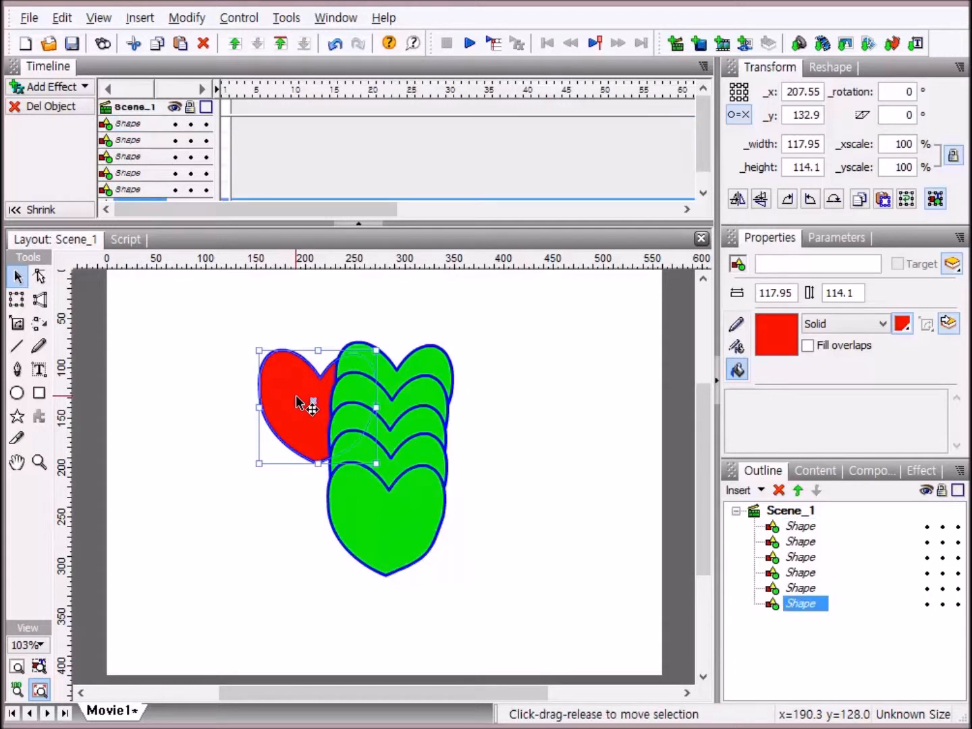
right_click(298, 403)
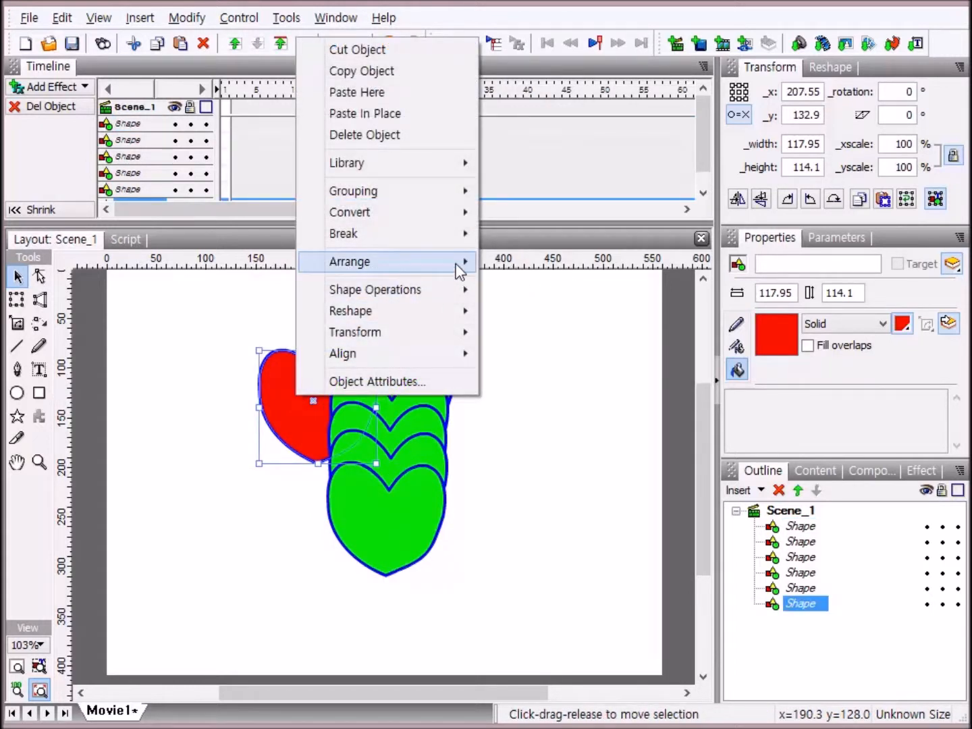
mouse_move(463, 264)
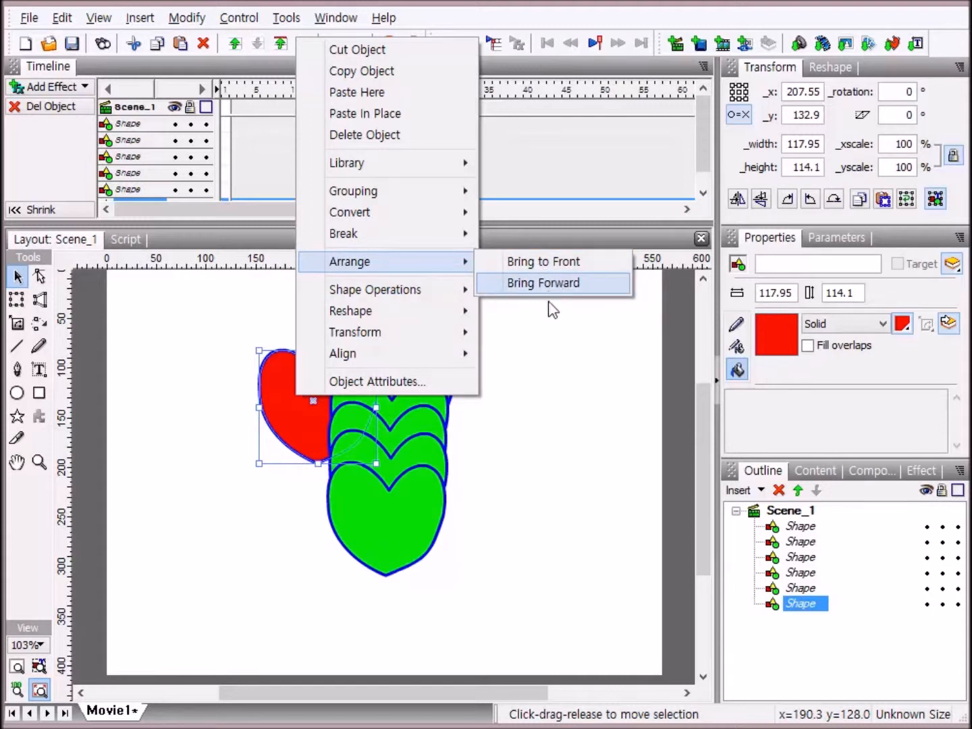
left_click(564, 358)
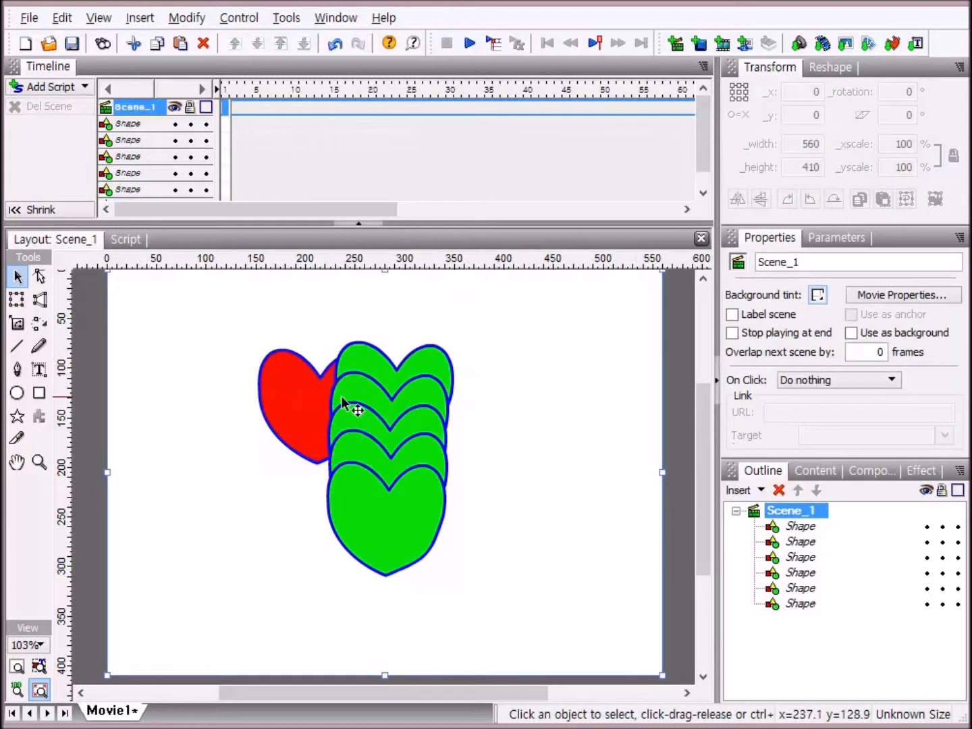
- Bring the red heart forward four levels in the stack, one level at a time
left_click(323, 377)
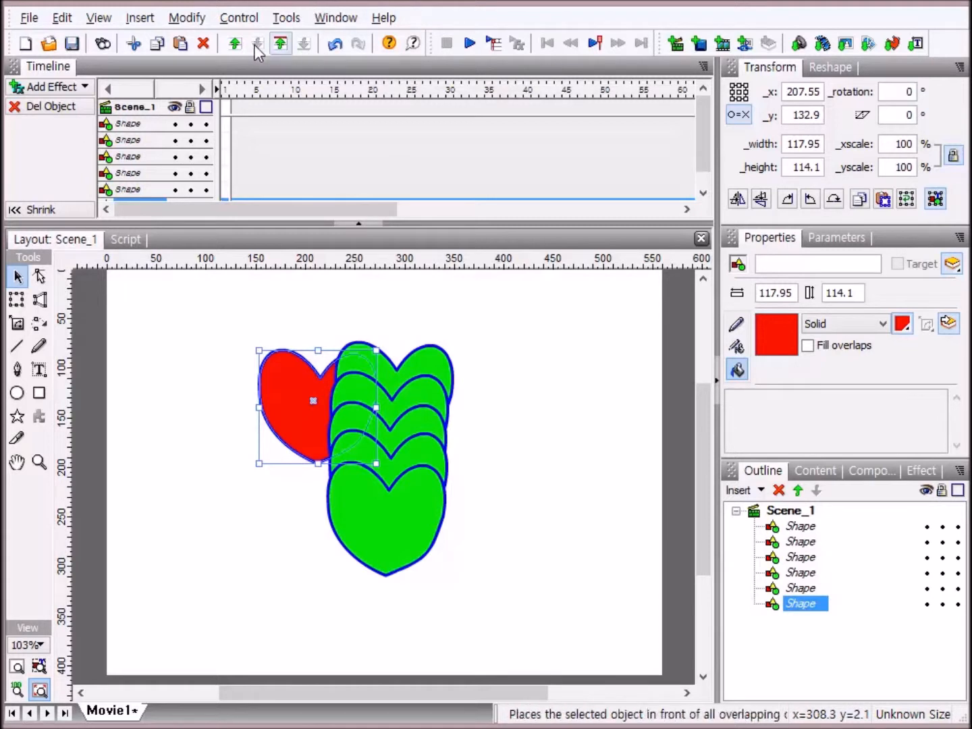
left_click(231, 47)
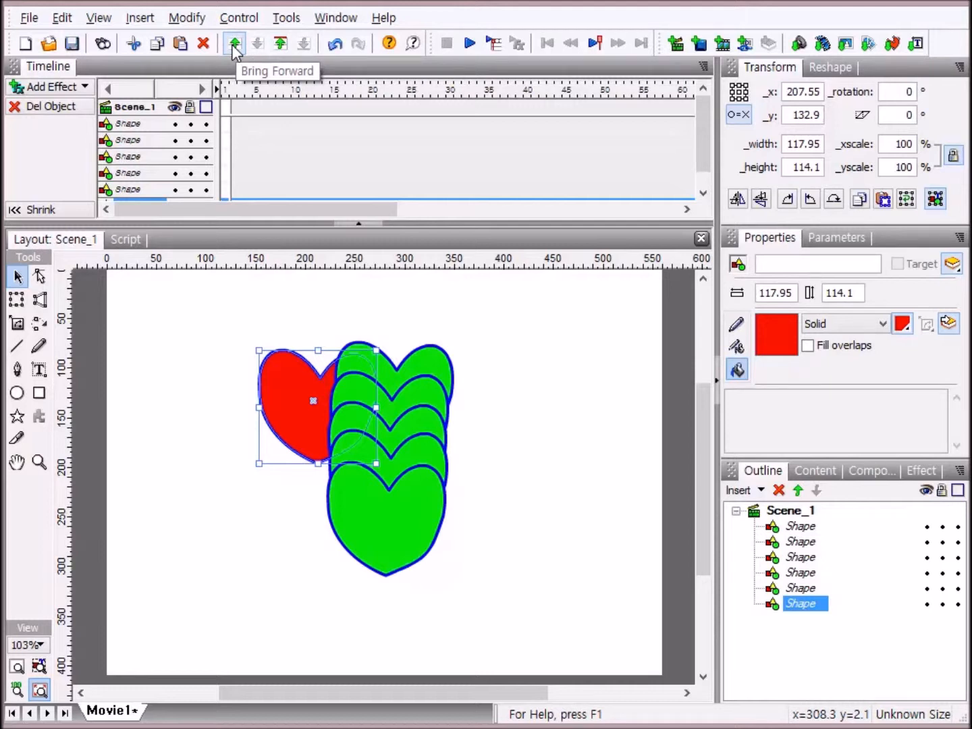
left_click(233, 47)
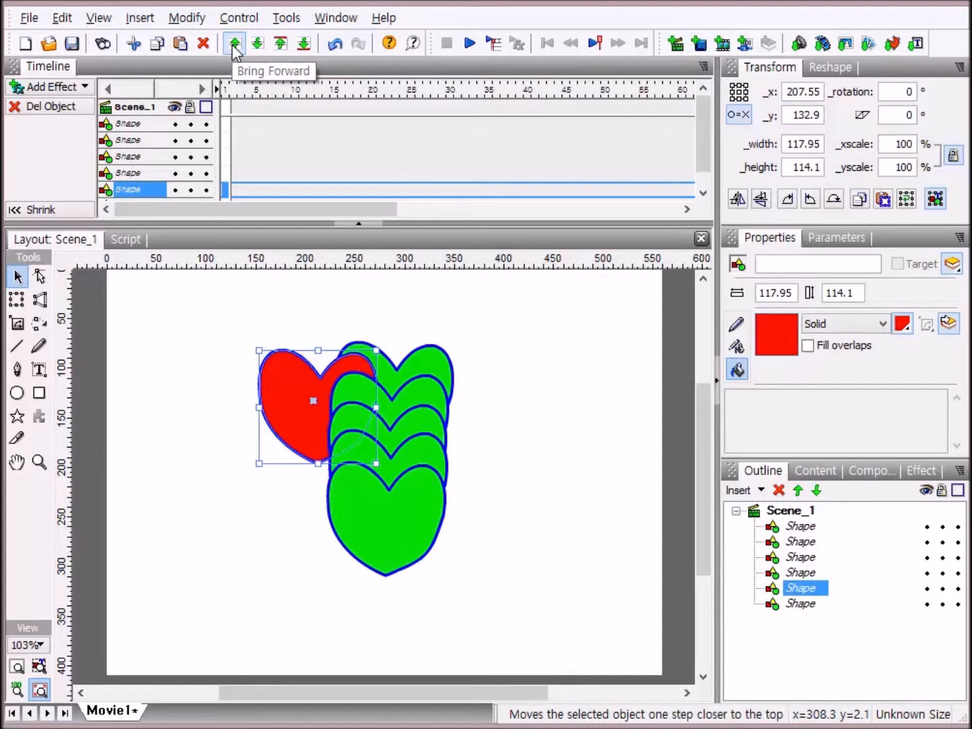
left_click(234, 46)
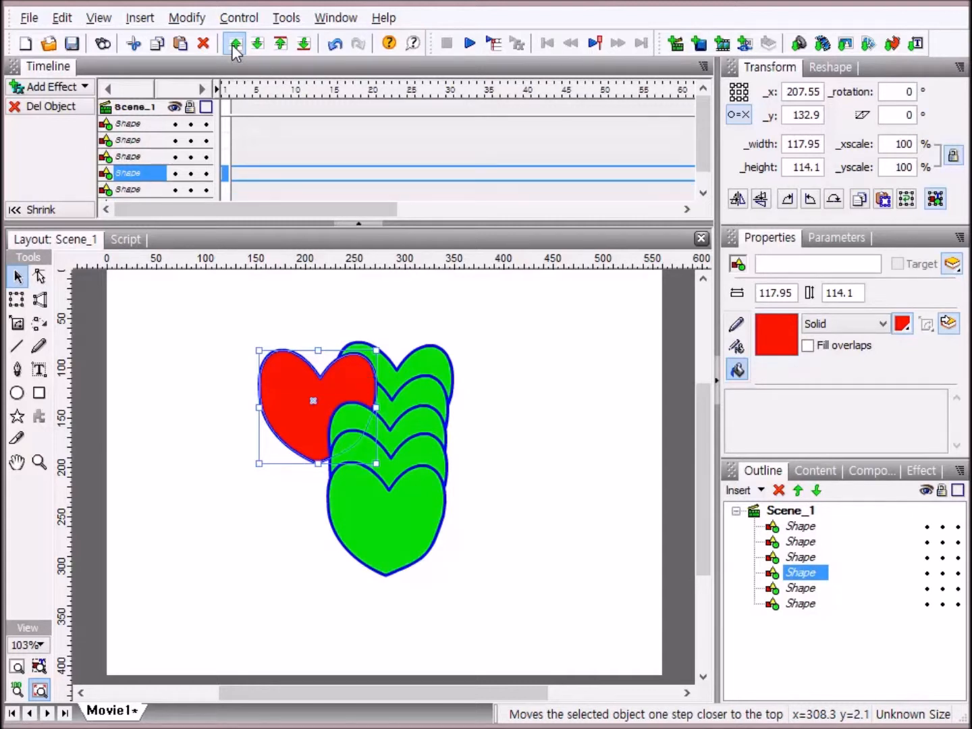
left_click(234, 46)
left_click(235, 46)
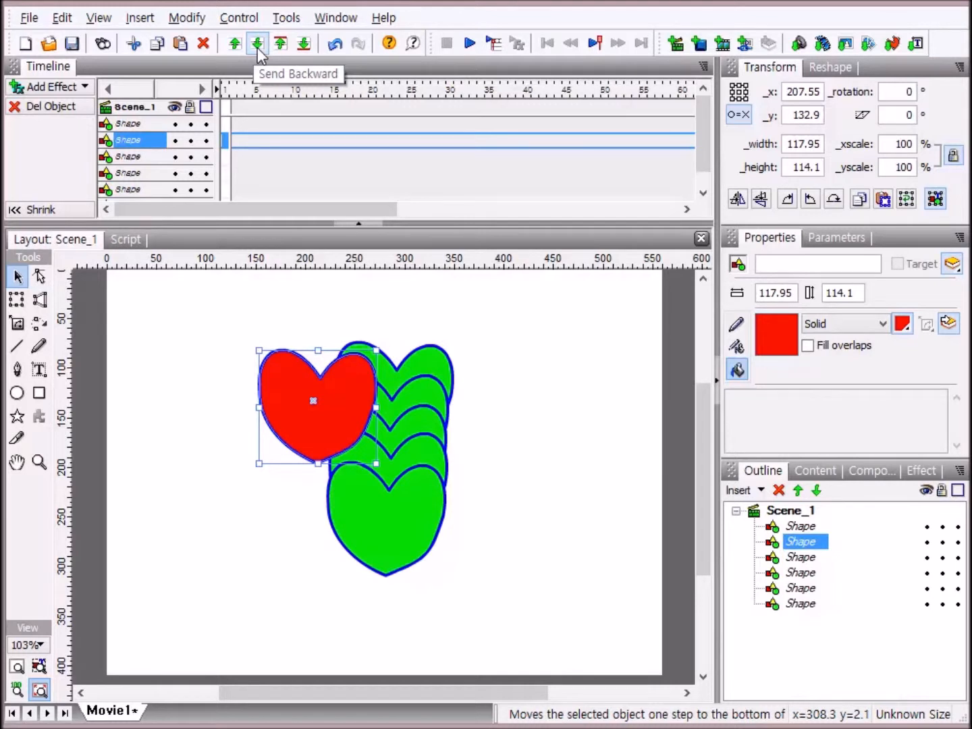
- Send the red heart backward one level at a time until it sits behind all the green hearts
left_click(257, 47)
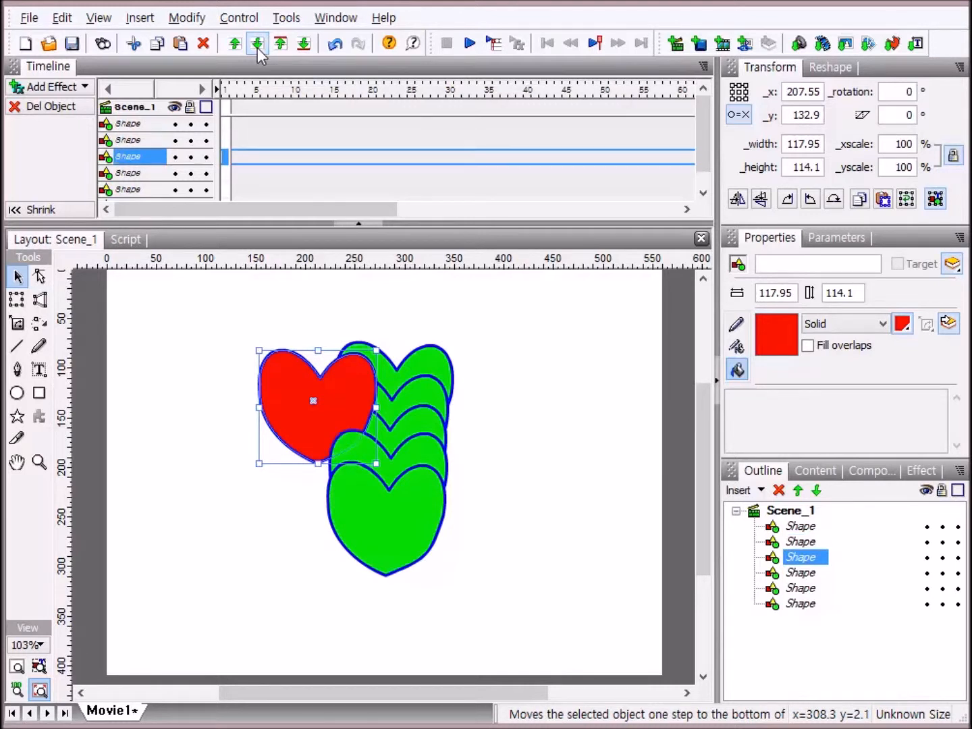
left_click(258, 47)
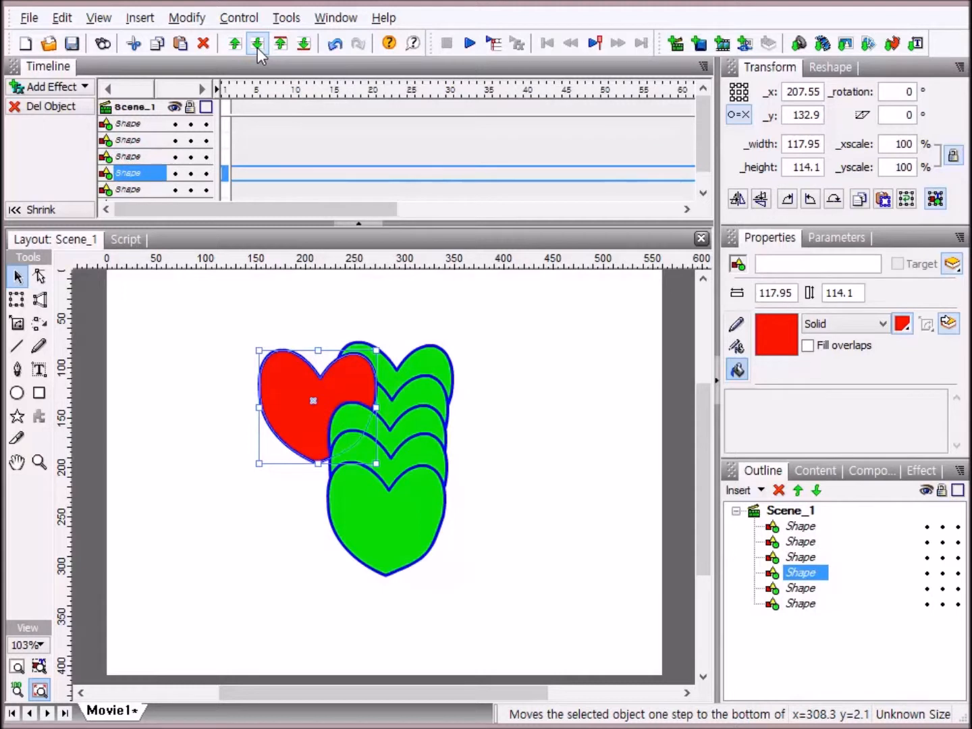
left_click(257, 47)
left_click(257, 47)
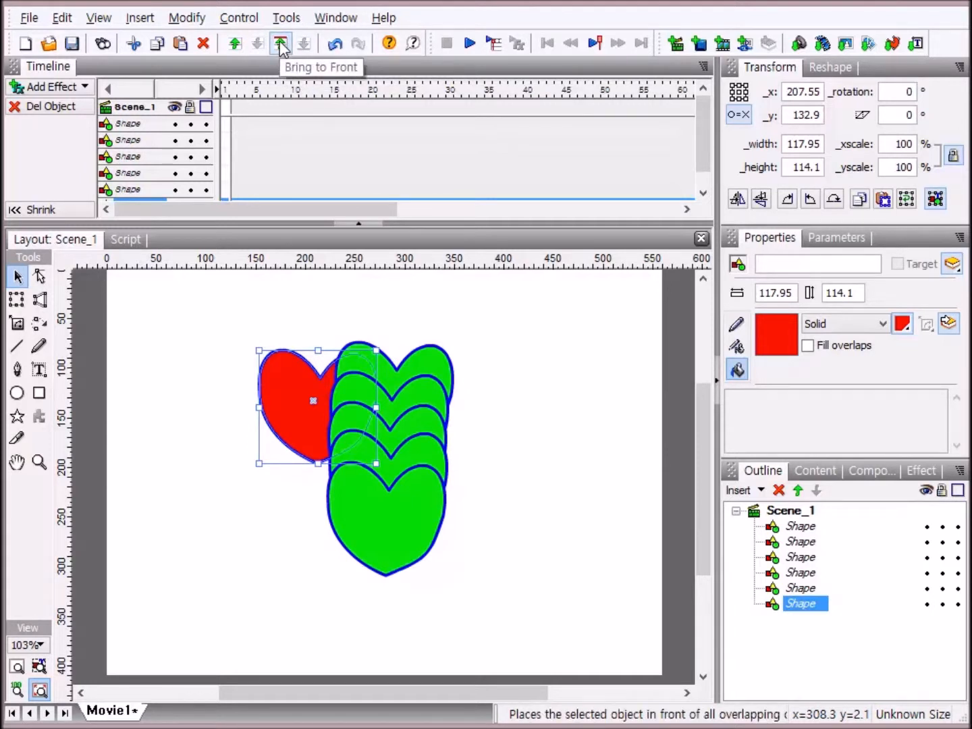
- Bring the red heart to the very front of the stack and send it to the very back again
left_click(281, 44)
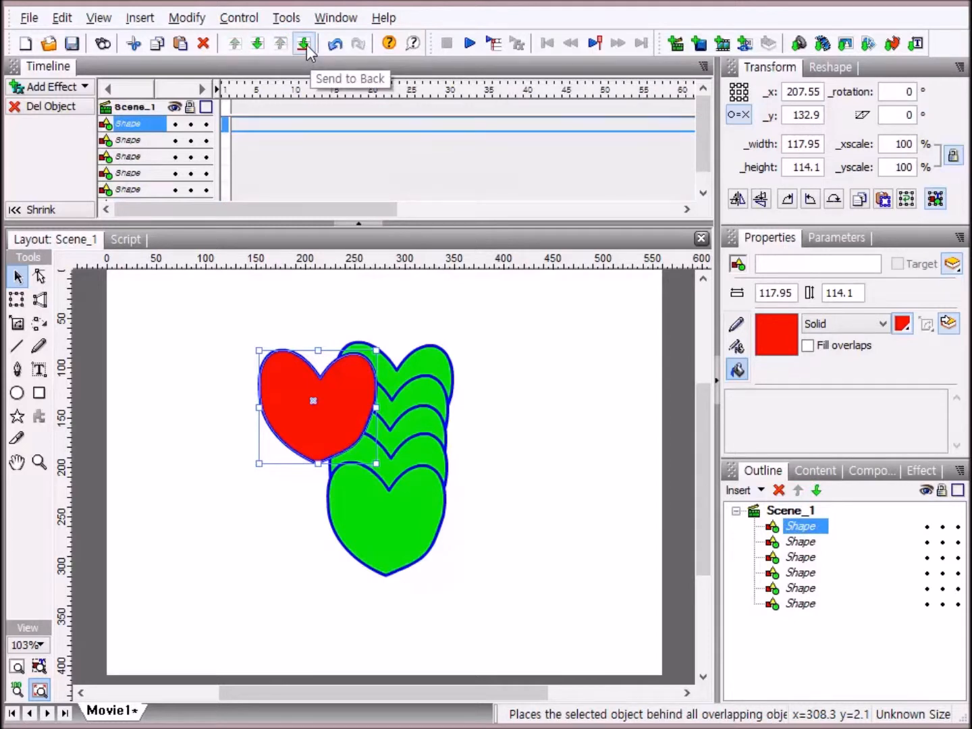
left_click(305, 45)
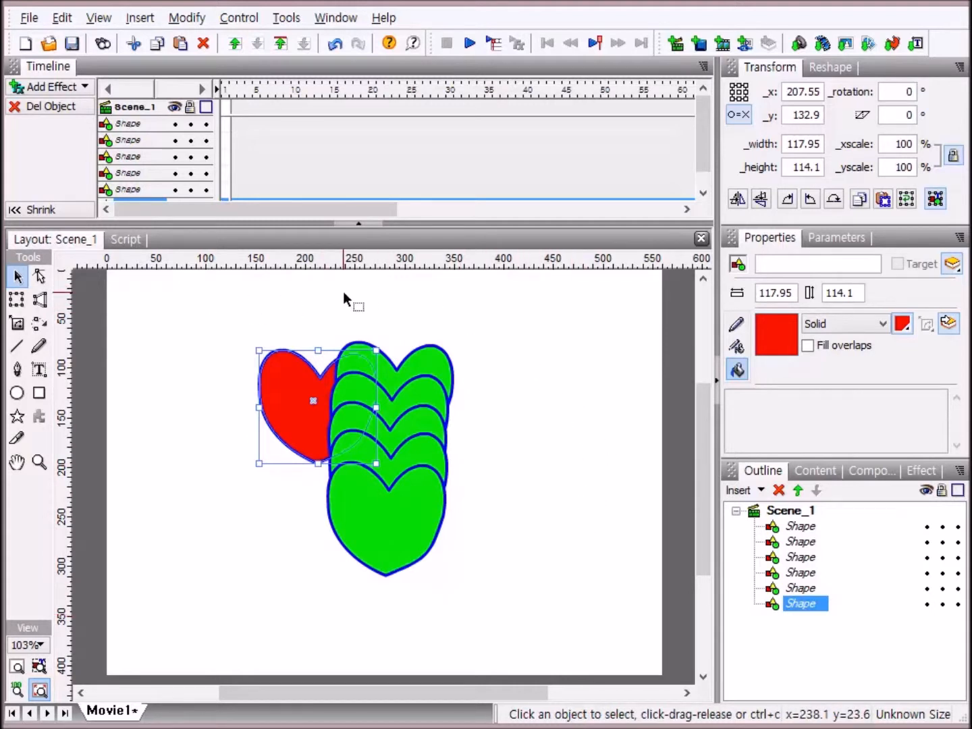
- Delete all six overlapping hearts from the scene
left_click_drag(202, 305, 538, 613)
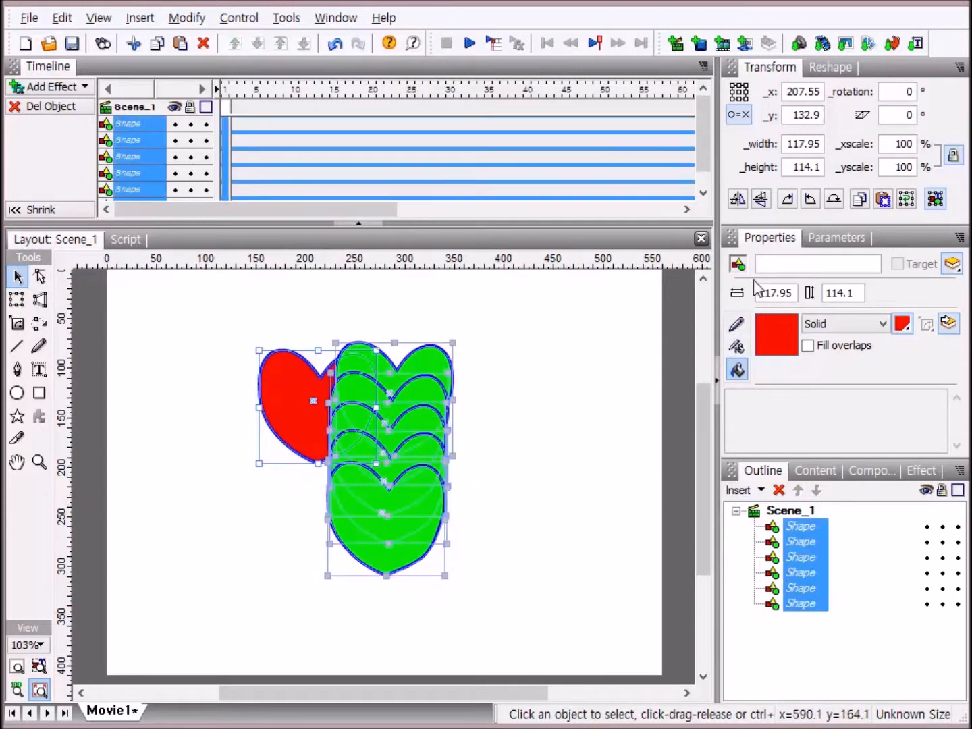
key("Delete")
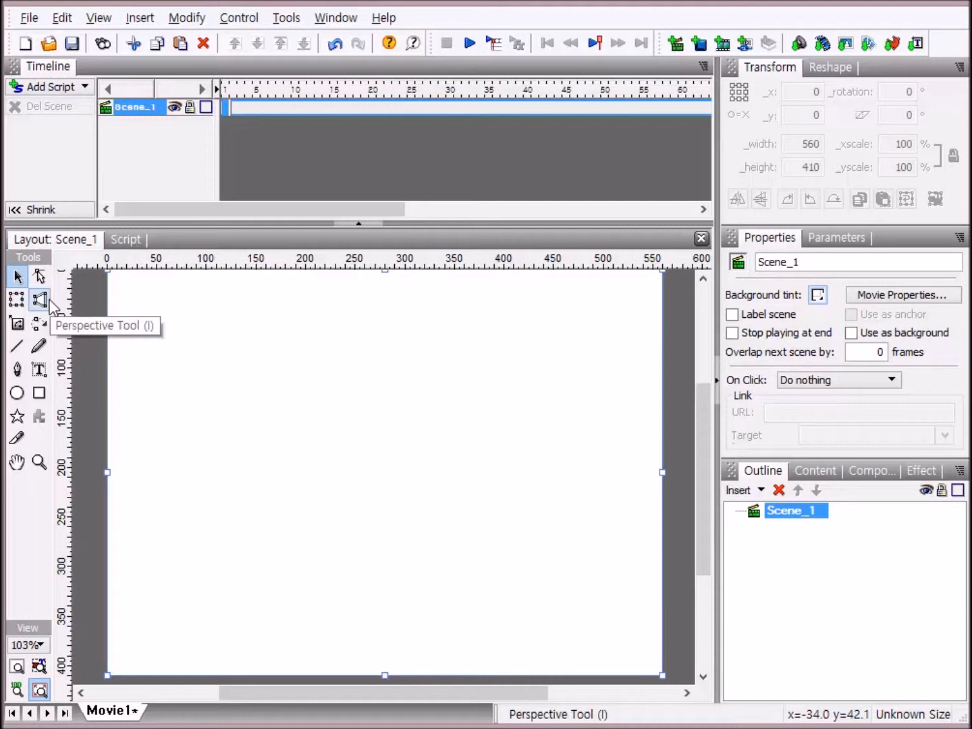
- Draw a 2D Heart autoshape about 82 wide and high, centred at about x 90, y 89
left_click(18, 417)
mouse_move(64, 447)
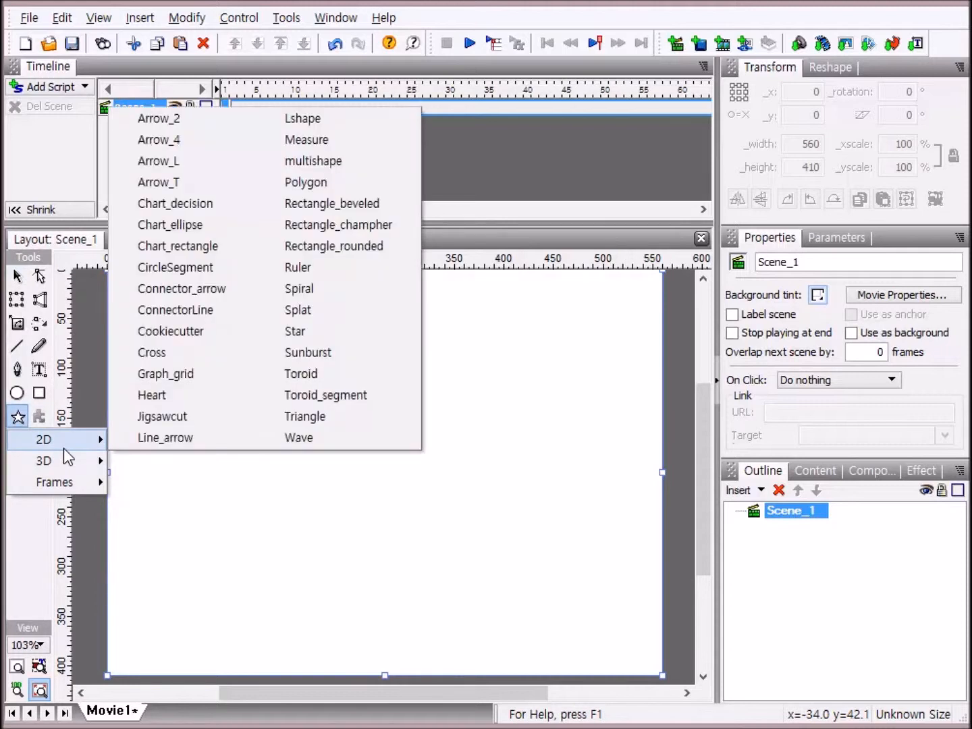
left_click(156, 403)
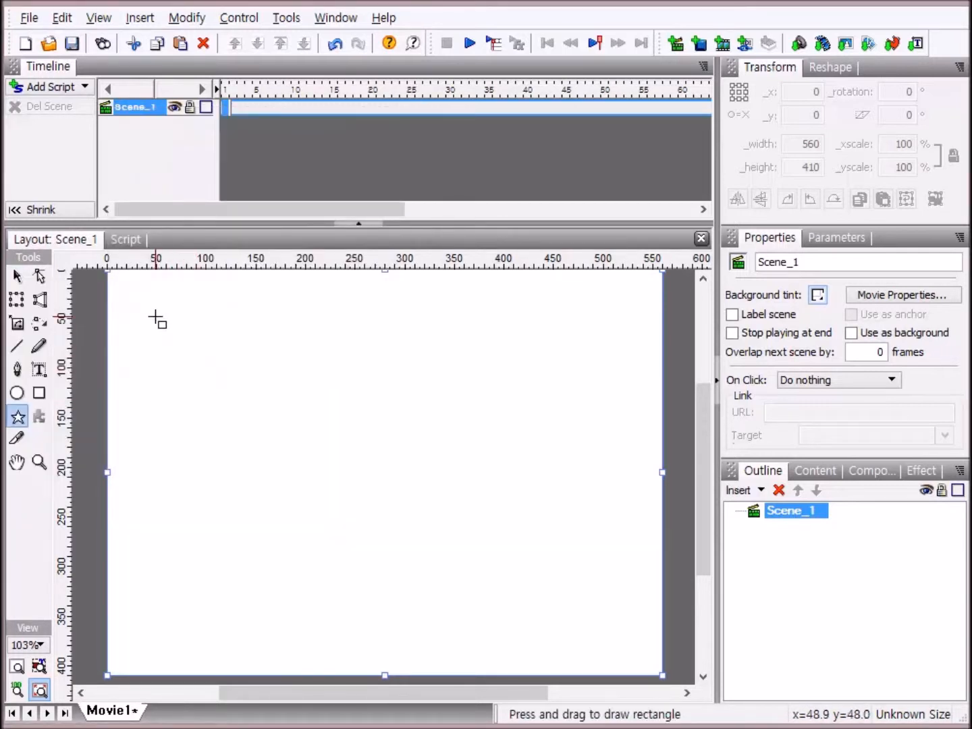
left_click_drag(156, 319, 240, 423)
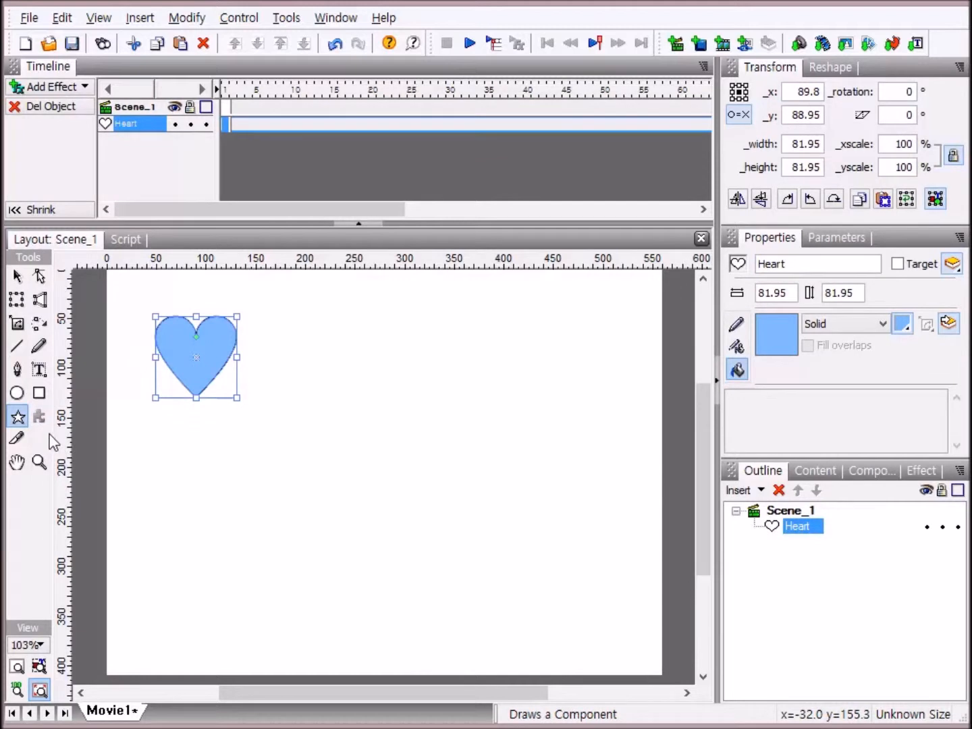
- Draw a 2D Star autoshape about 88 wide and high beside the heart, centred at about x 225, y 99
left_click(21, 418)
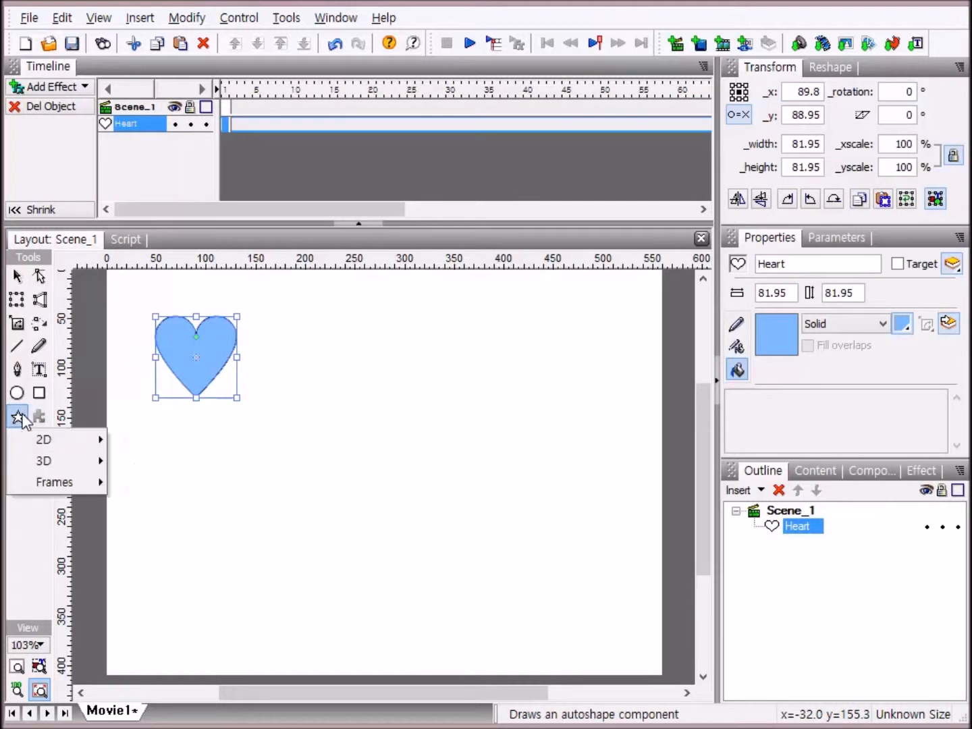
mouse_move(61, 445)
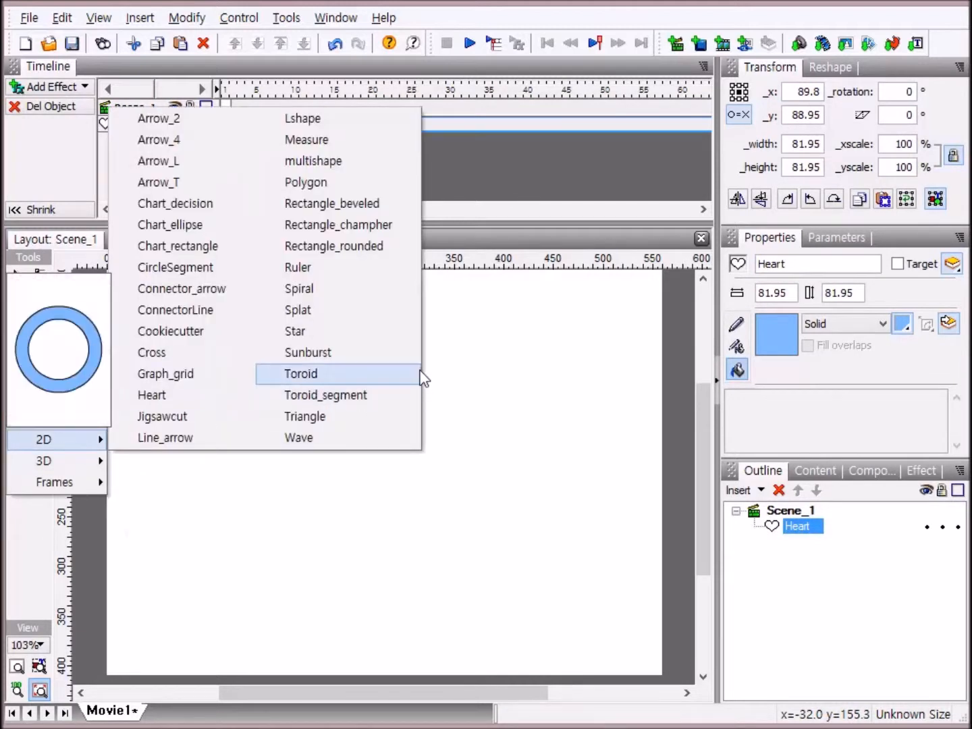
left_click(345, 331)
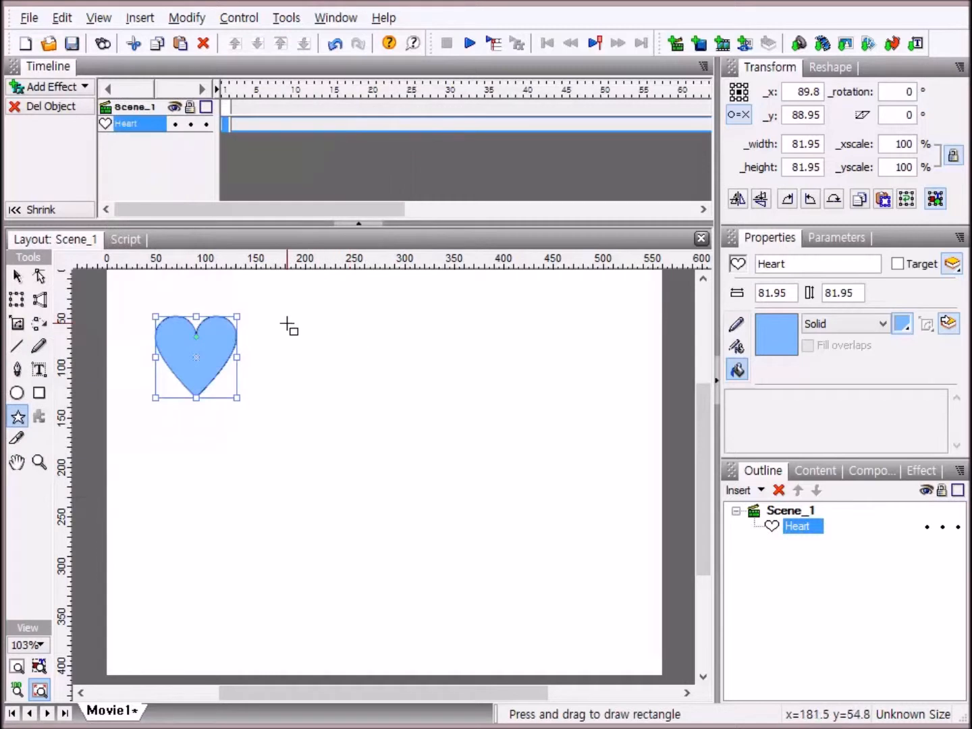
left_click_drag(286, 325, 375, 410)
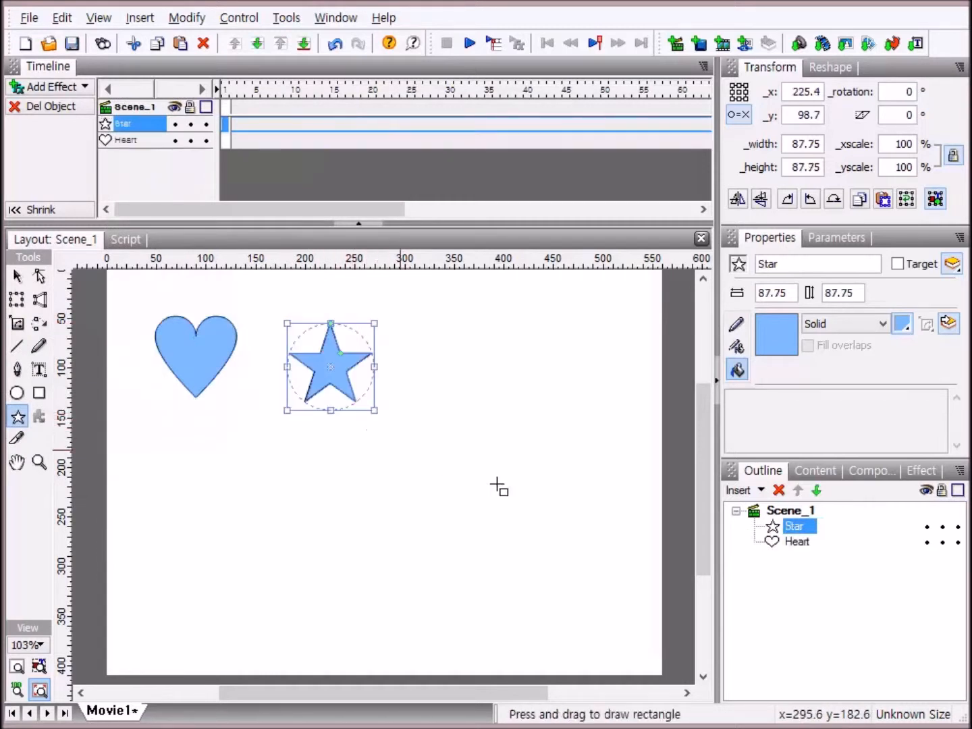
- Move the star down to about x 198, y 184, and enlarge it to about 127 wide and high
left_click(18, 276)
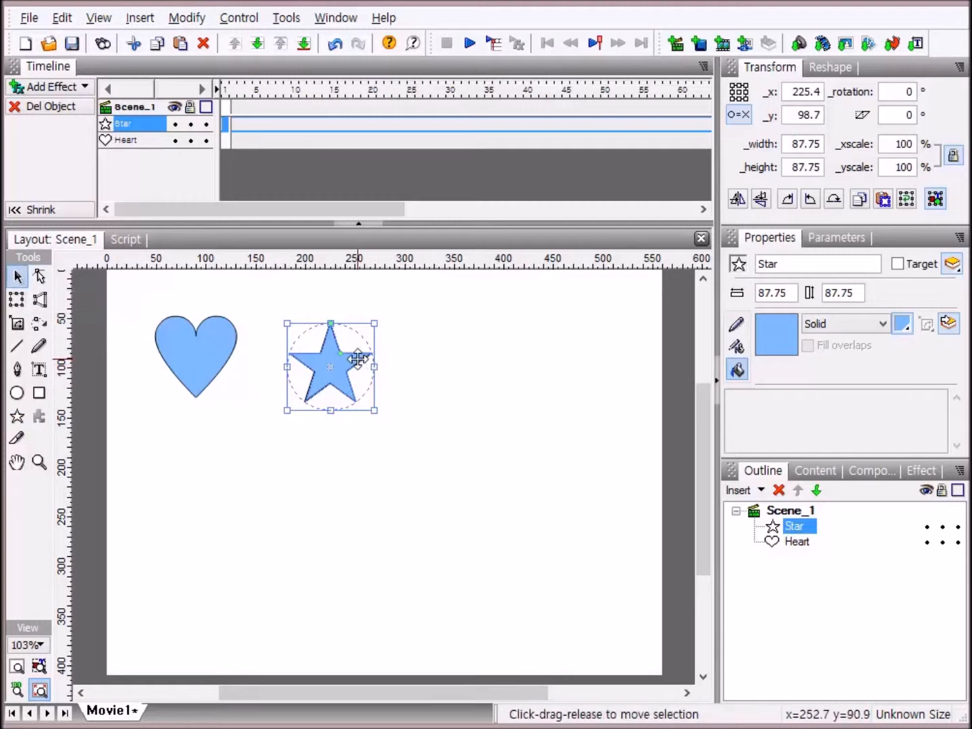
left_click_drag(358, 360, 331, 446)
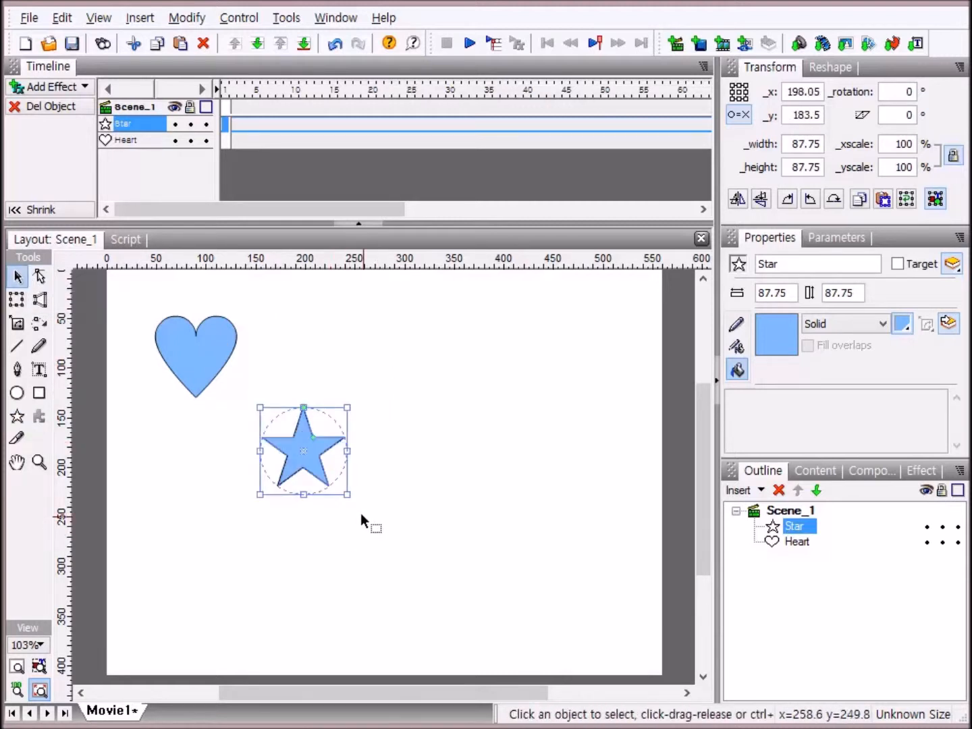
left_click_drag(347, 497, 389, 533)
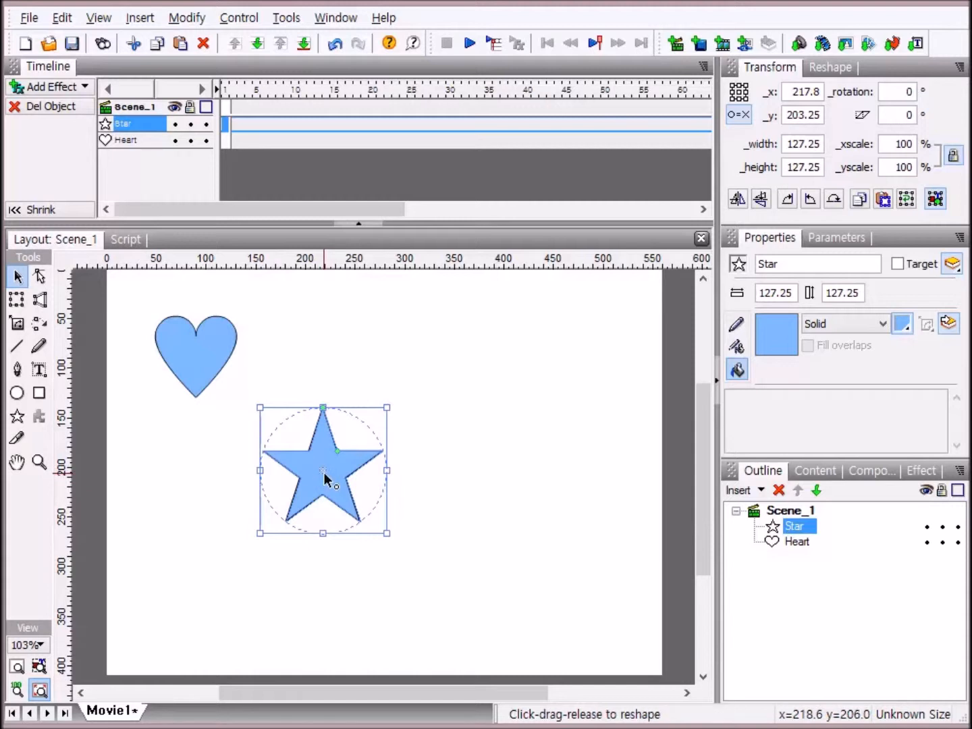
- Increase the star's number of points to seven
key("plus")
key("plus")
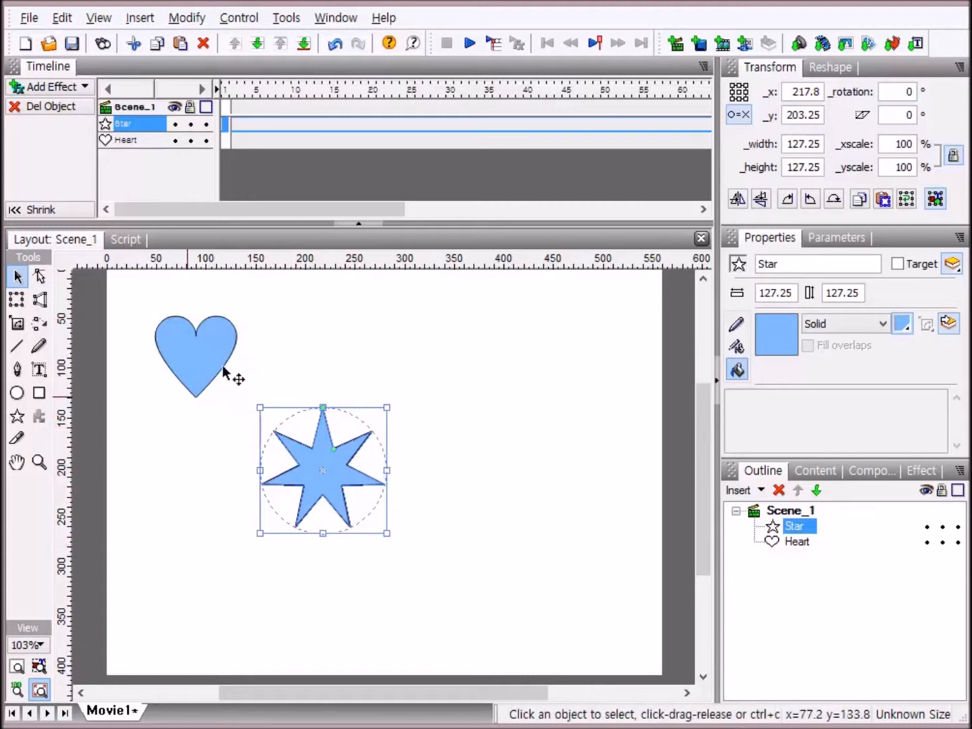
- Convert the seven-pointed star into a plain shape and resize it to about 125 wide and 124 high
right_click(335, 469)
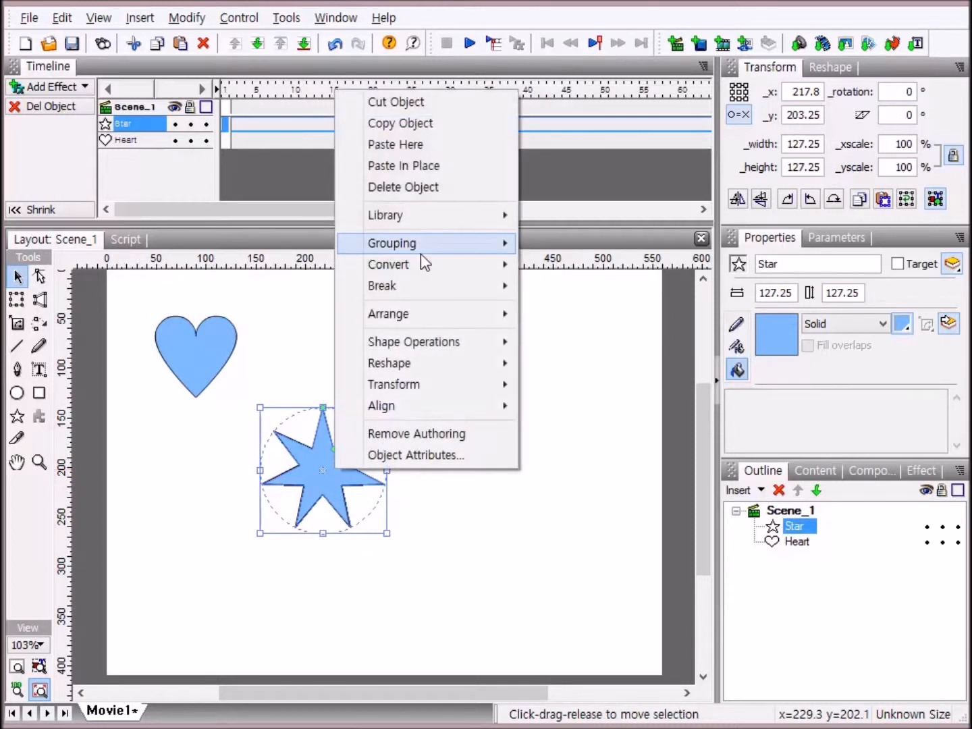
mouse_move(421, 253)
left_click(589, 338)
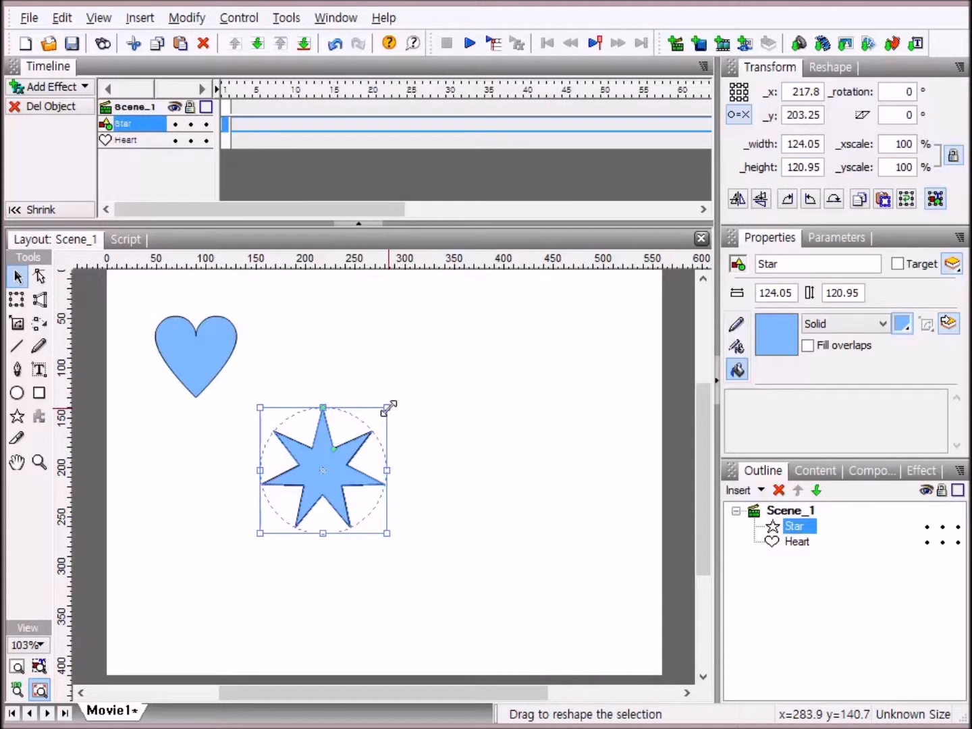
mouse_move(390, 407)
left_mouse_down()
mouse_move(517, 321)
mouse_move(519, 306)
mouse_move(506, 308)
mouse_move(408, 404)
mouse_move(543, 304)
mouse_move(383, 421)
mouse_move(383, 404)
left_mouse_up()
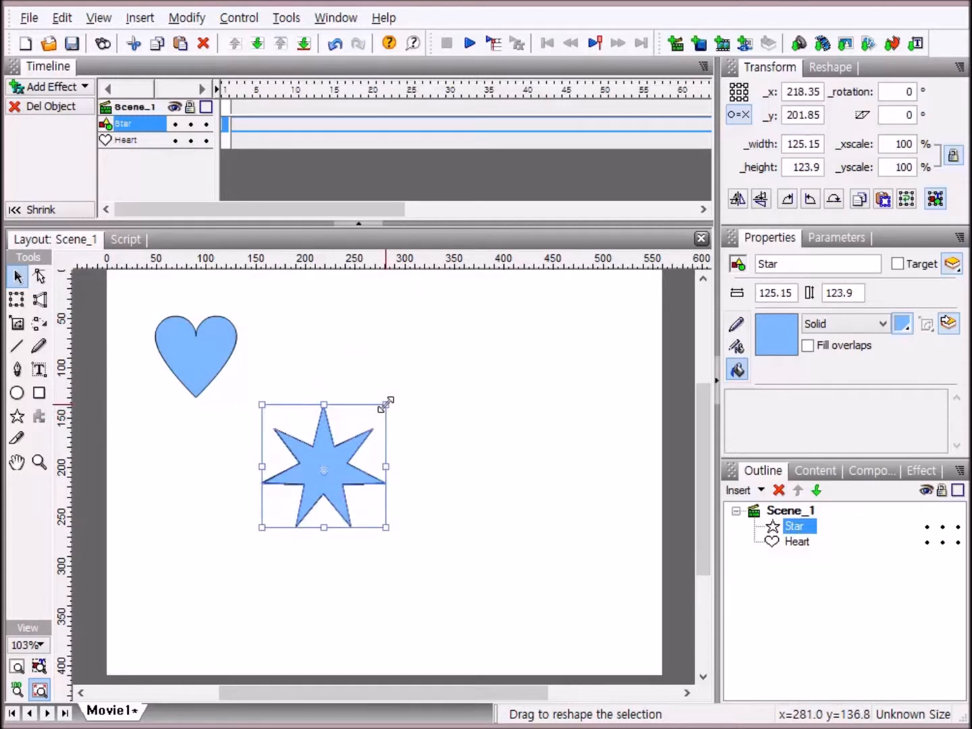
- Try stretching the star's upper-right and lower-right corners outward with the Perspective tool, undoing each distortion
left_click(40, 301)
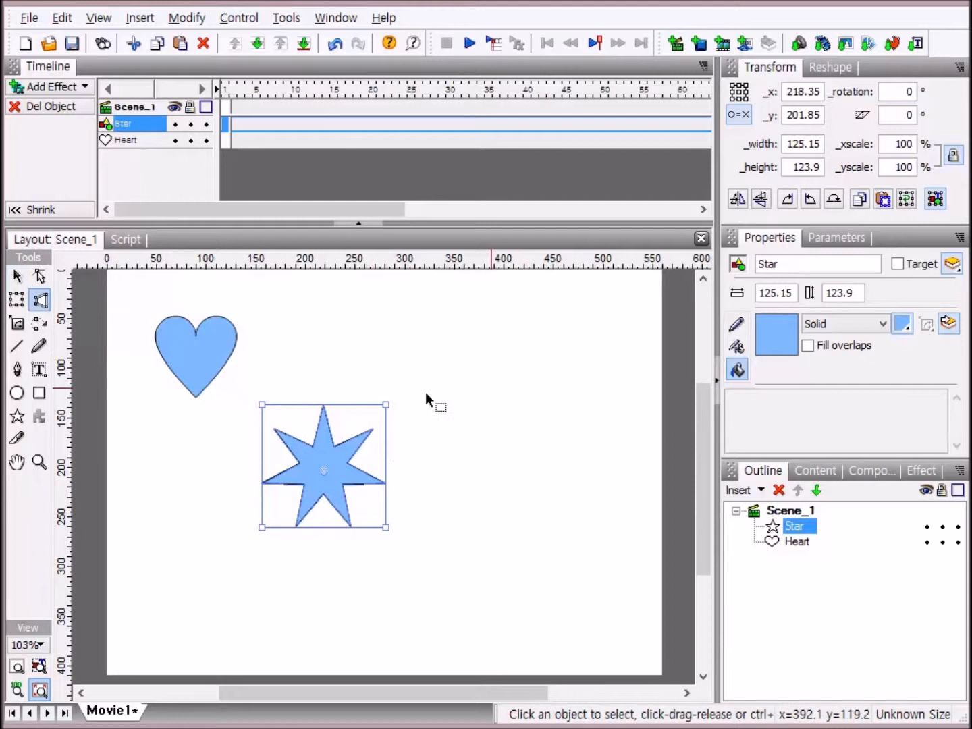
left_click_drag(385, 405, 562, 325)
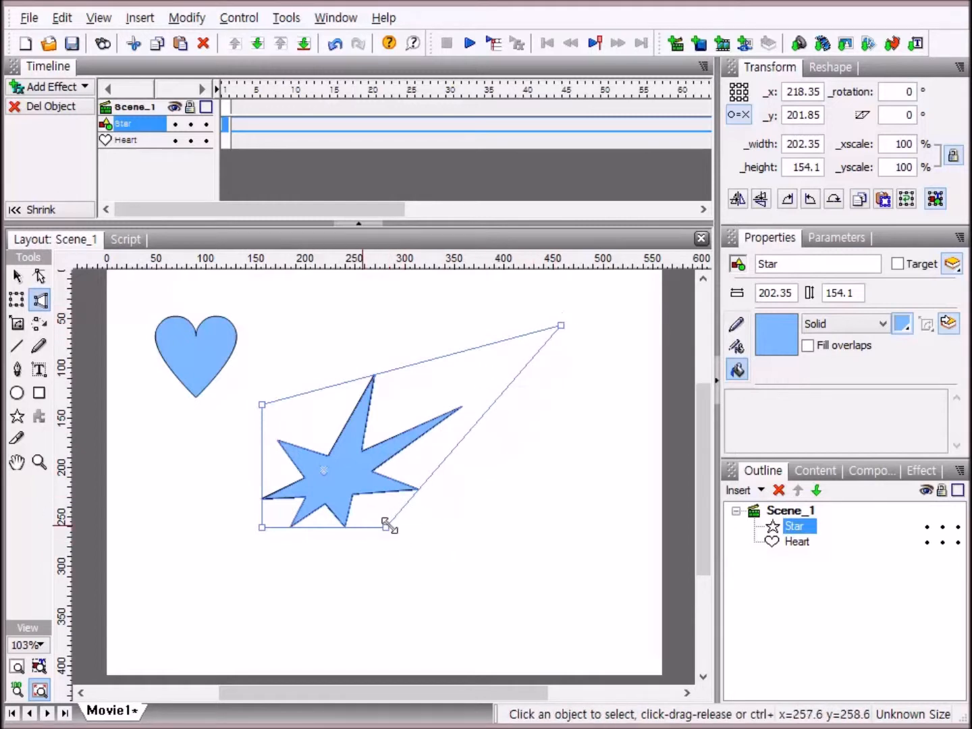
key("ctrl+z")
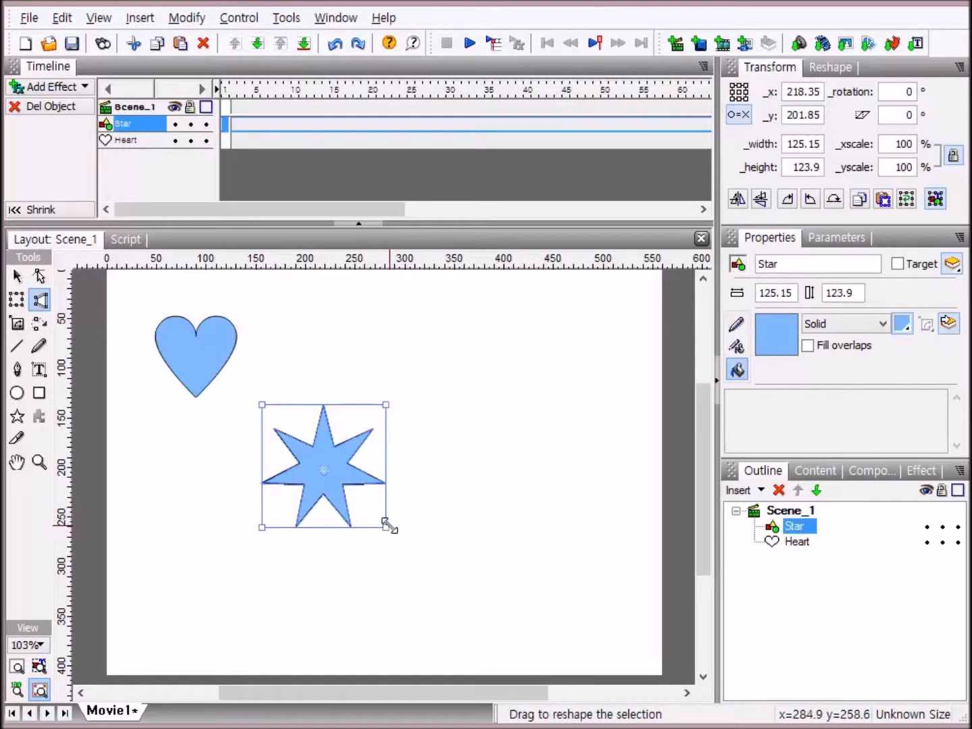
left_click_drag(389, 524, 558, 622)
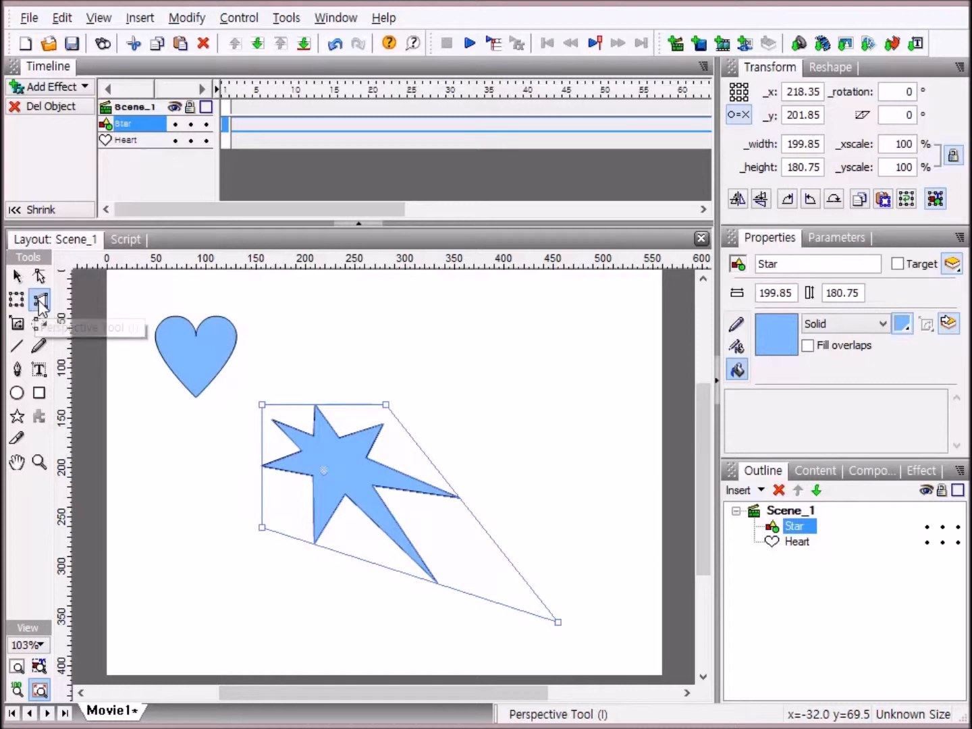
key("ctrl+z")
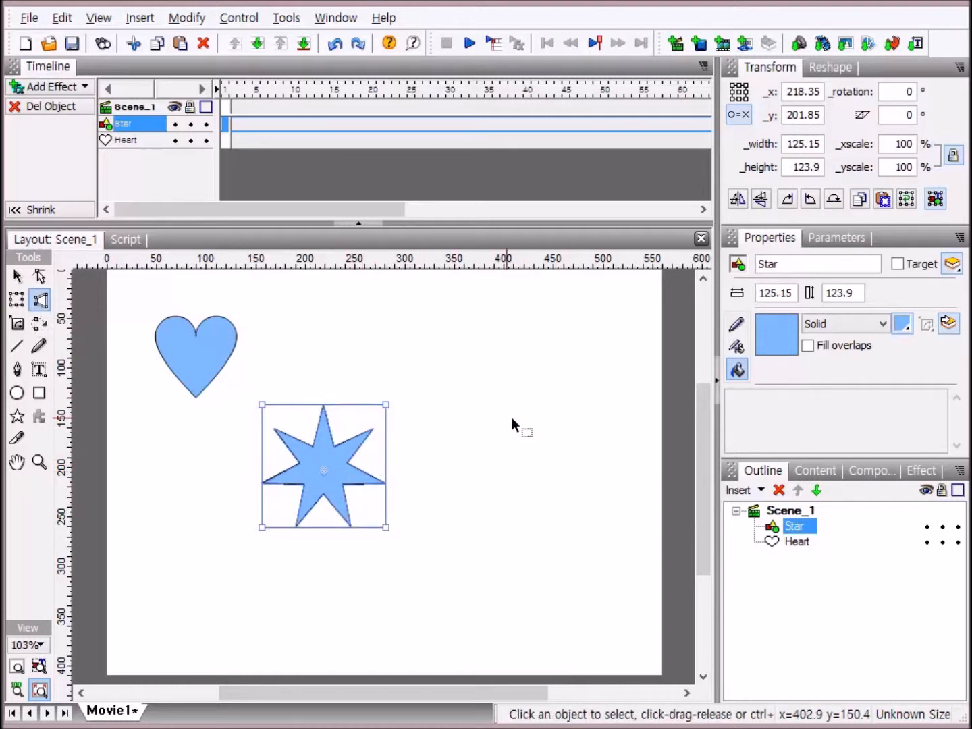
- Delete the seven-pointed star and move the heart to about x 174, y 162
key("Delete")
left_click(227, 357)
left_click_drag(227, 356, 322, 434)
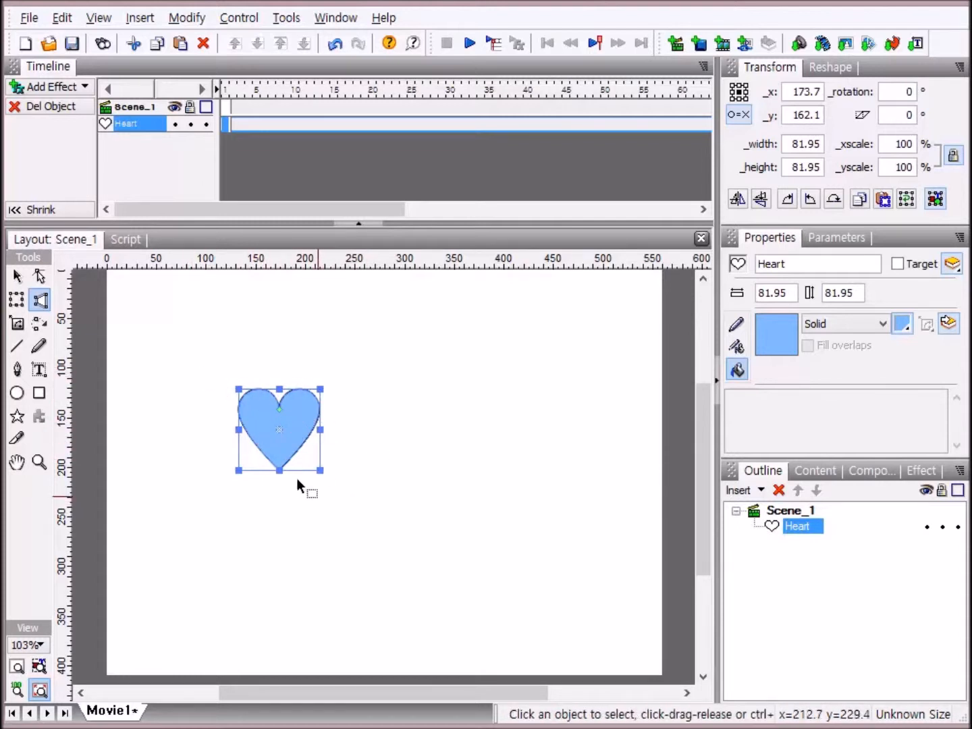
- Ungroup the heart autoshape into a plain shape and enlarge it to about 98 wide and 101 high
right_click(290, 423)
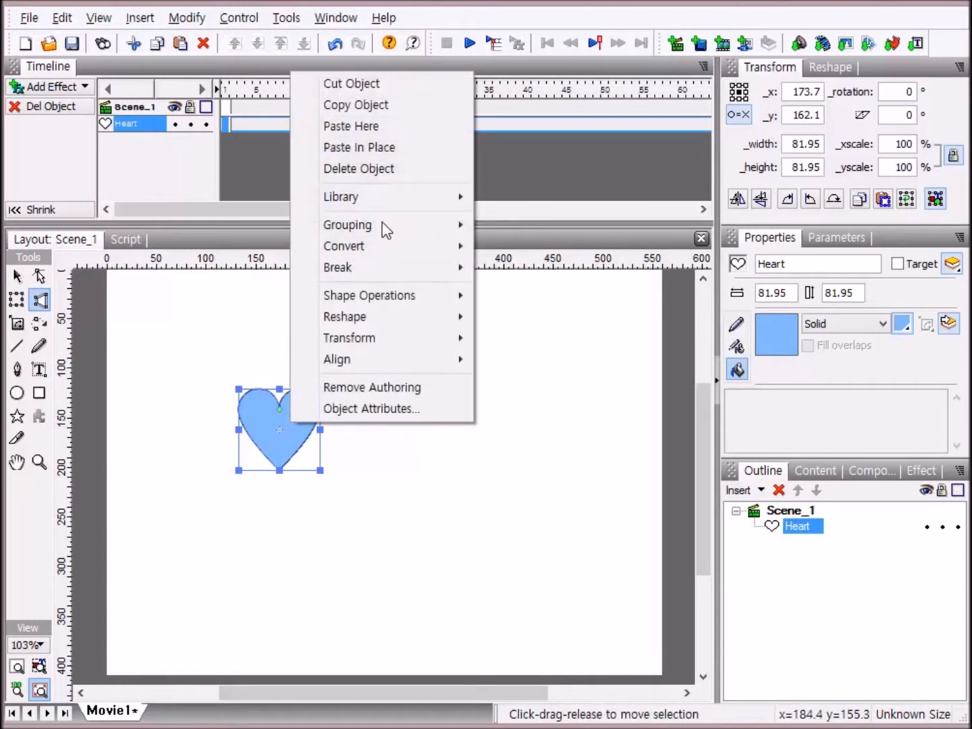
mouse_move(410, 225)
left_click(560, 318)
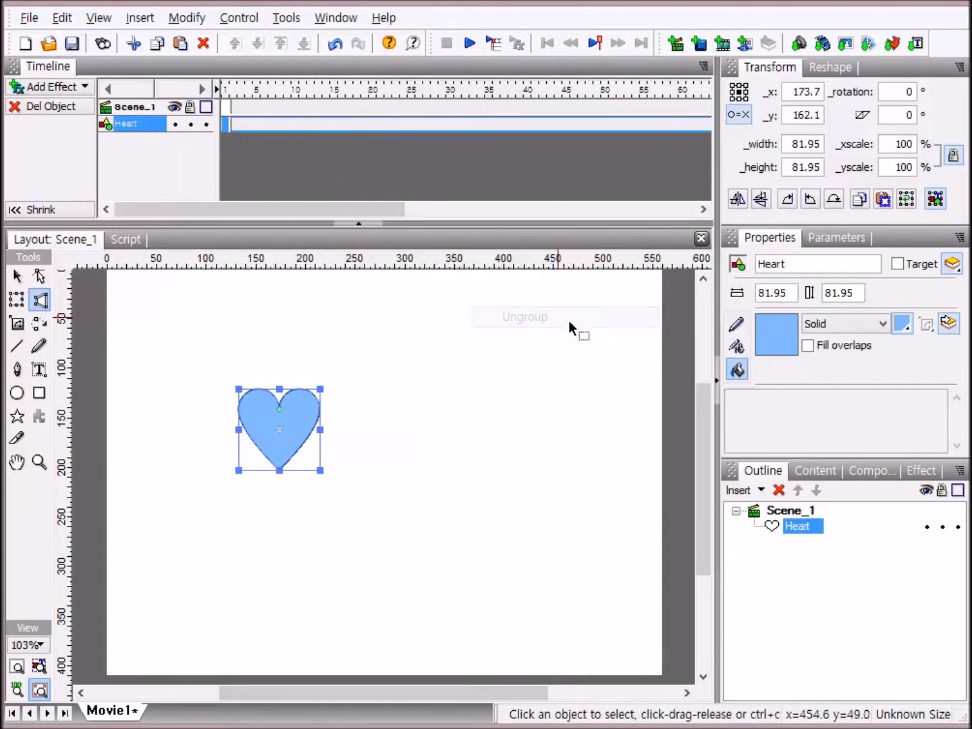
mouse_move(326, 386)
left_mouse_down()
mouse_move(501, 299)
mouse_move(324, 388)
left_mouse_up()
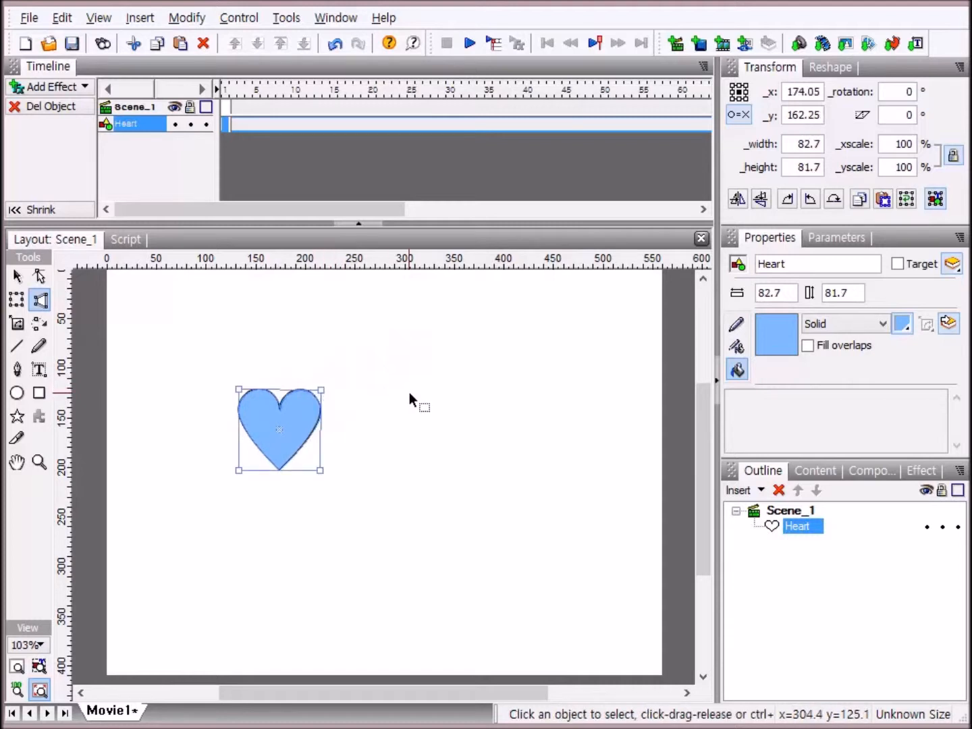
left_click(18, 279)
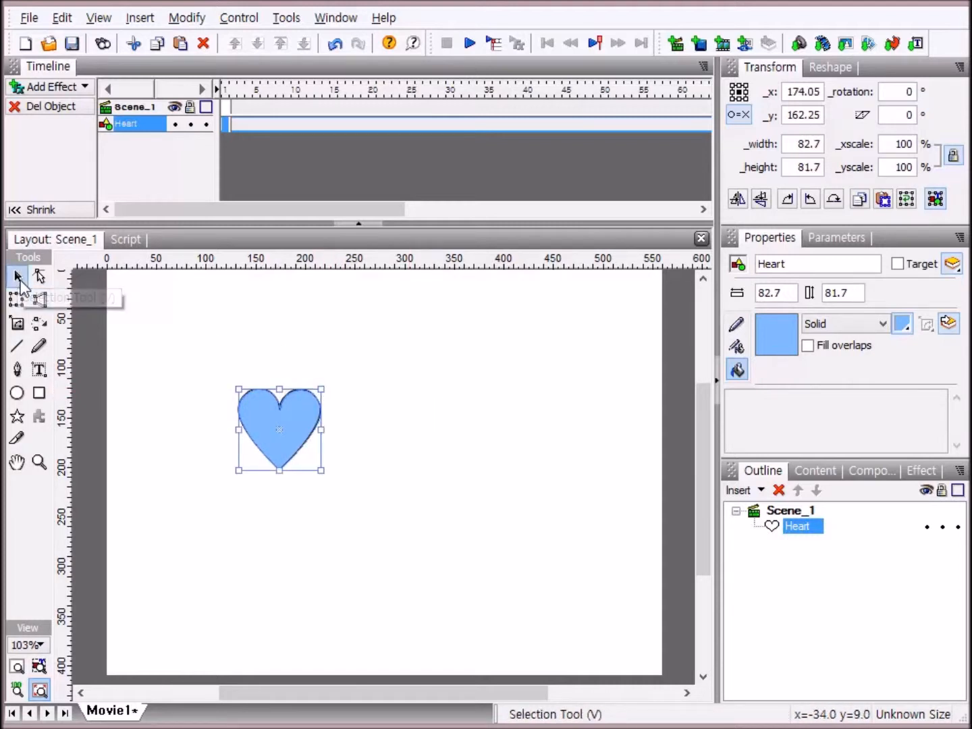
left_click_drag(318, 393, 336, 369)
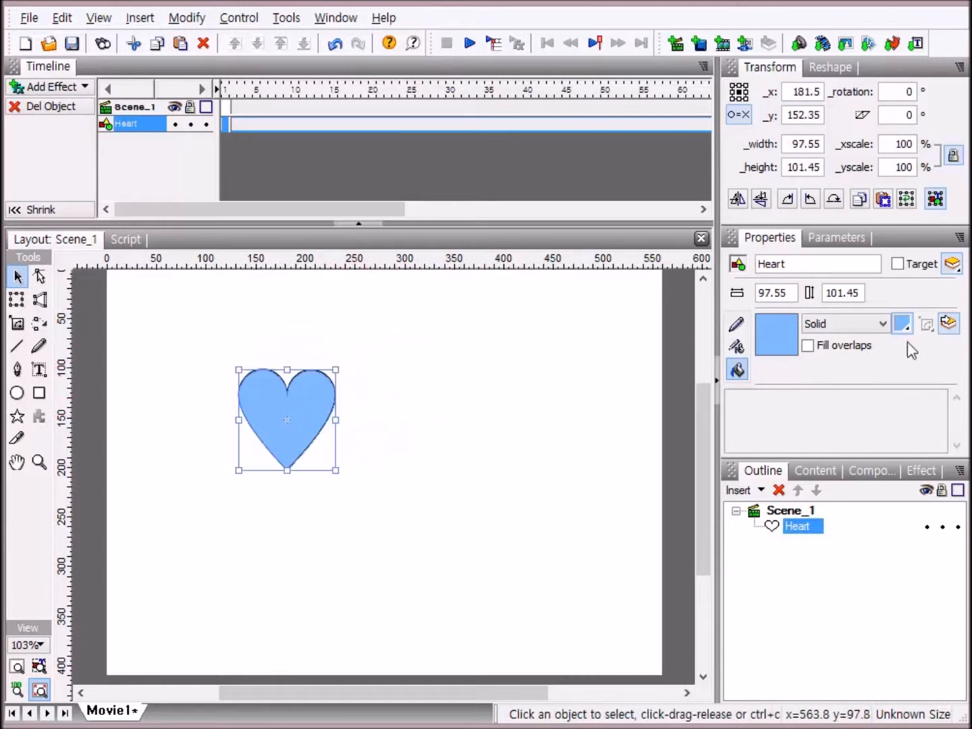
- Try stretching the heart's upper-right, upper-left and lower-right corners outward with the Perspective tool, undoing each distortion
left_click(40, 301)
left_click_drag(334, 369, 536, 316)
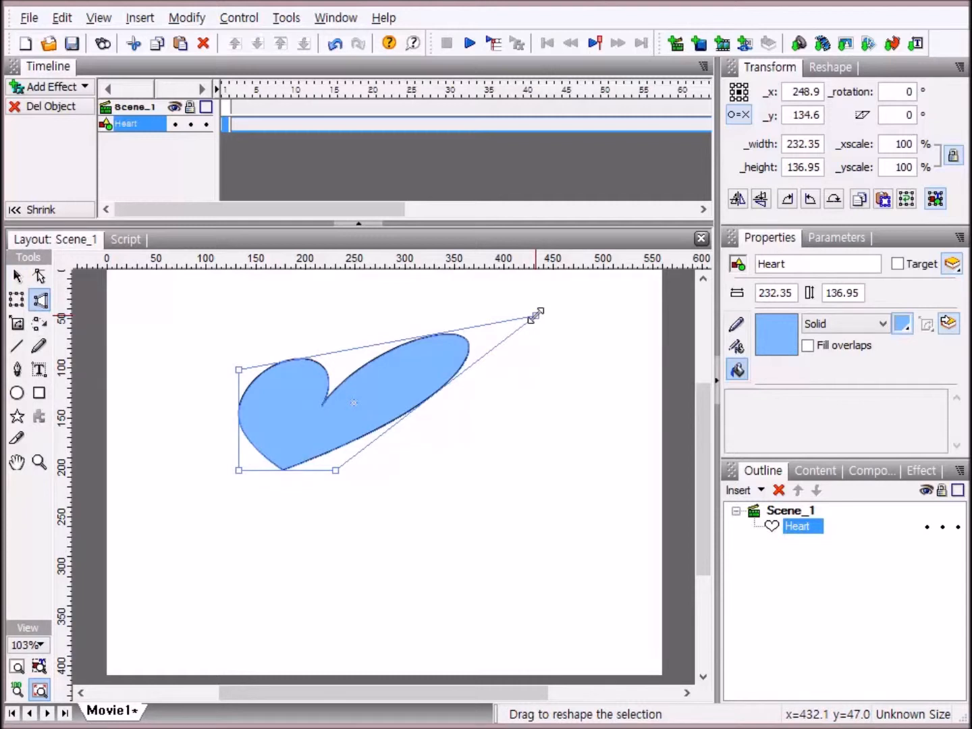
key("ctrl+z")
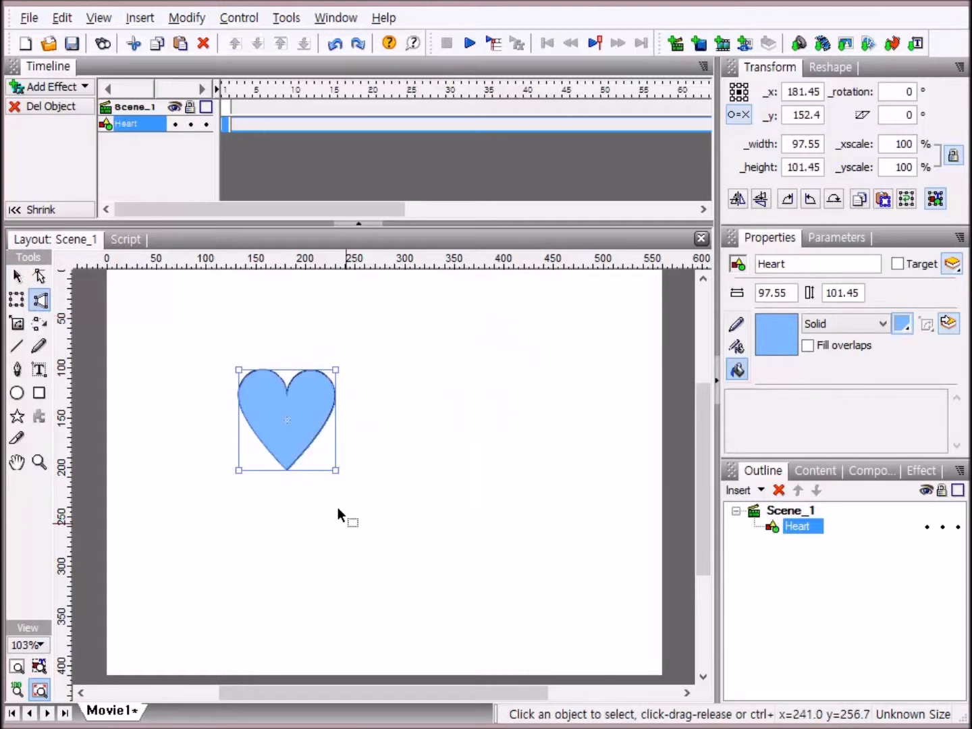
left_click_drag(237, 371, 155, 305)
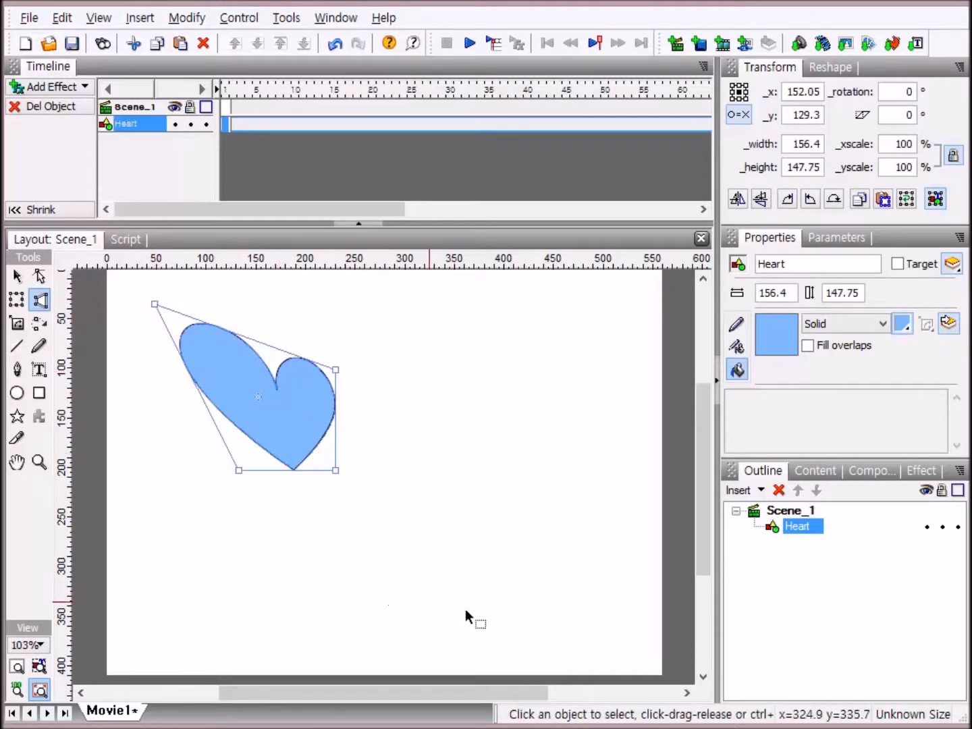
key("ctrl+z")
left_click_drag(335, 471, 522, 622)
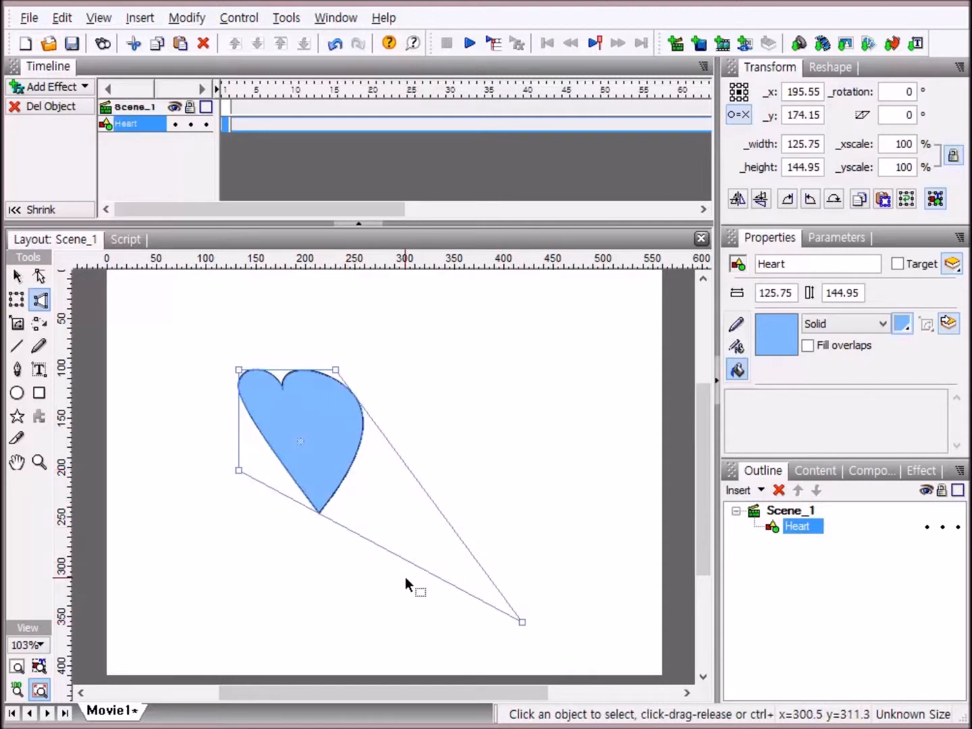
key("ctrl+z")
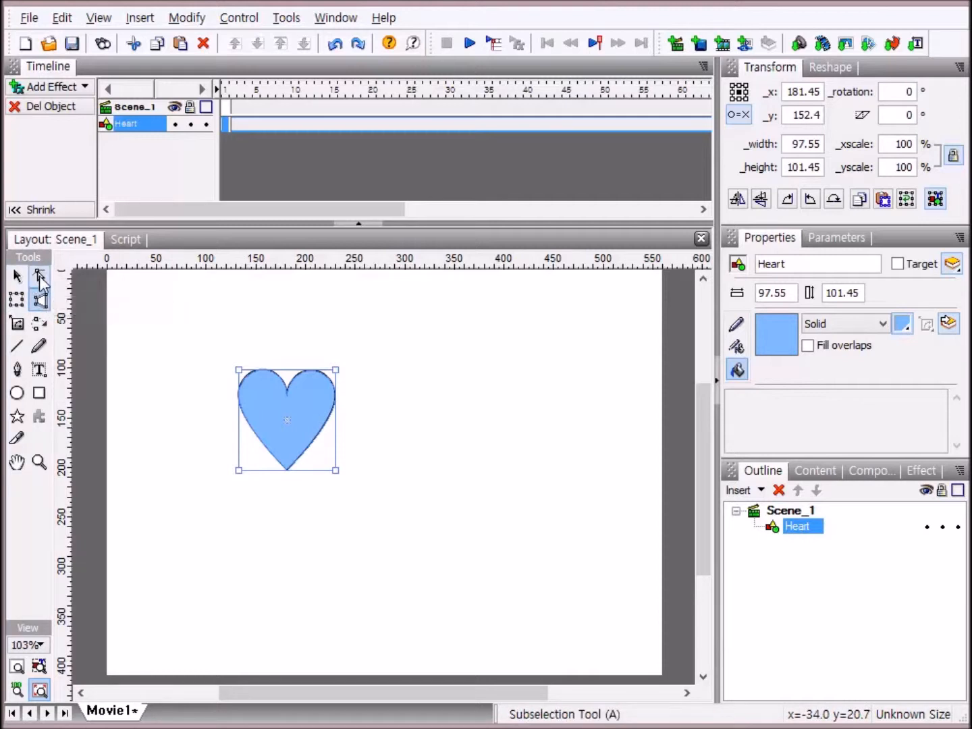
- Show the heart's anchor points with the Subselection tool and return to the Perspective tool
left_click(39, 277)
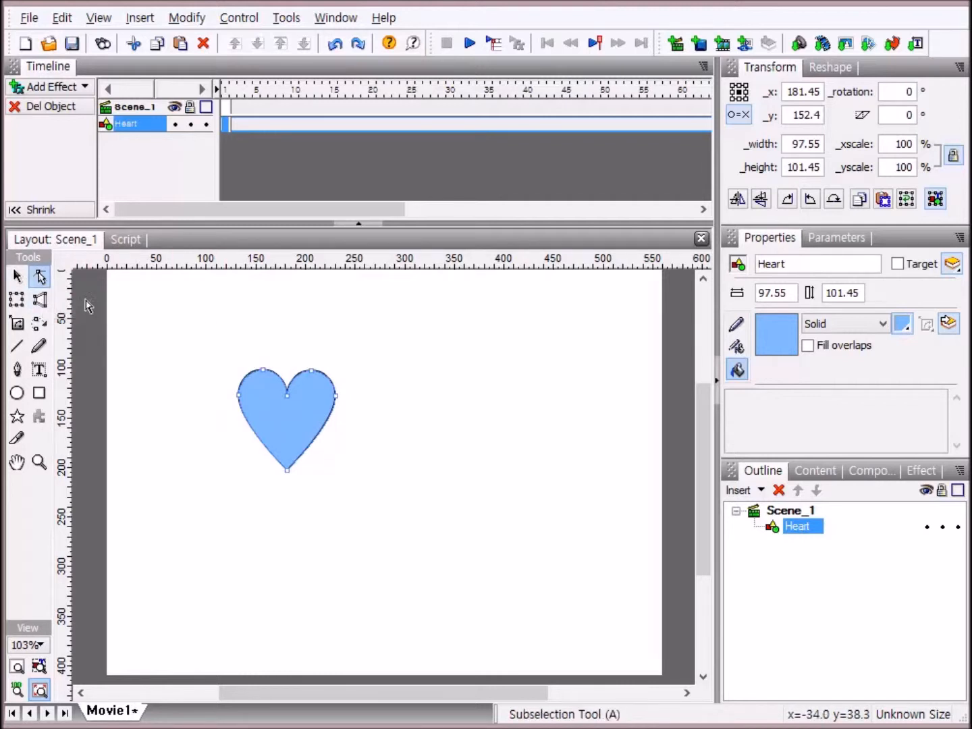
left_click(41, 299)
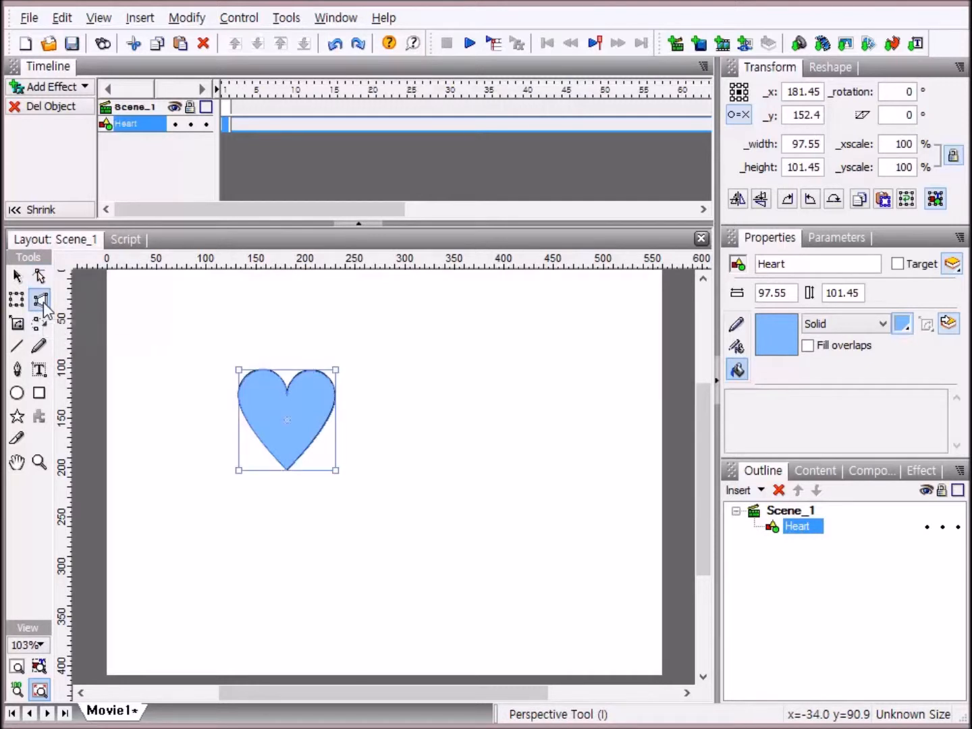